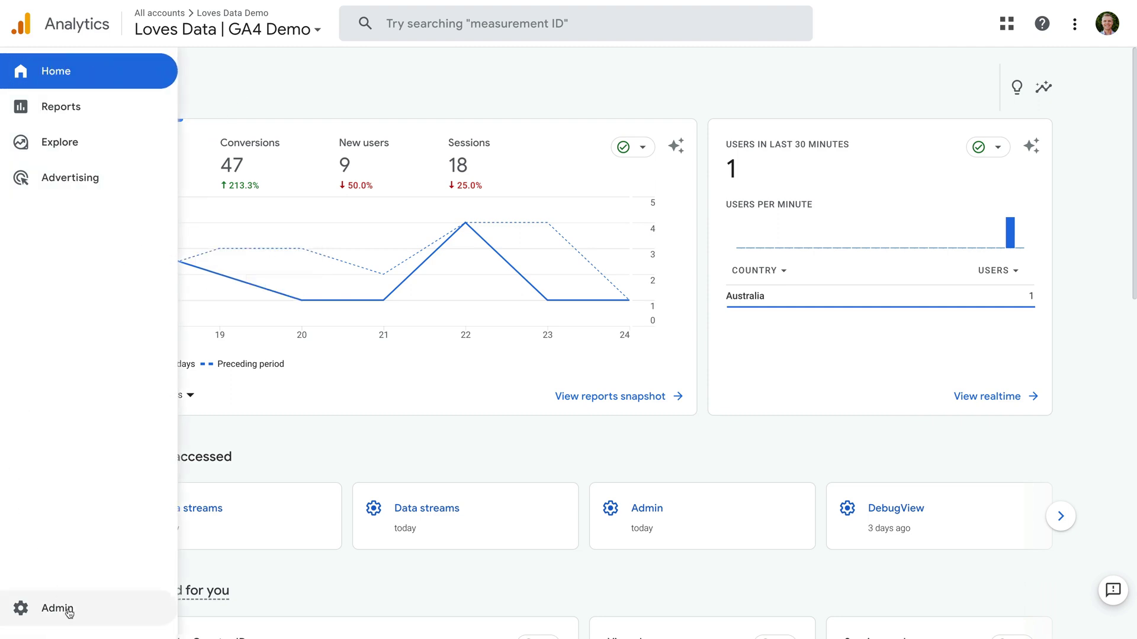
# Open the enhanced measurement configuration for the Loves Data Demo web data stream in the property's admin settings.
pyautogui.click(67, 609)
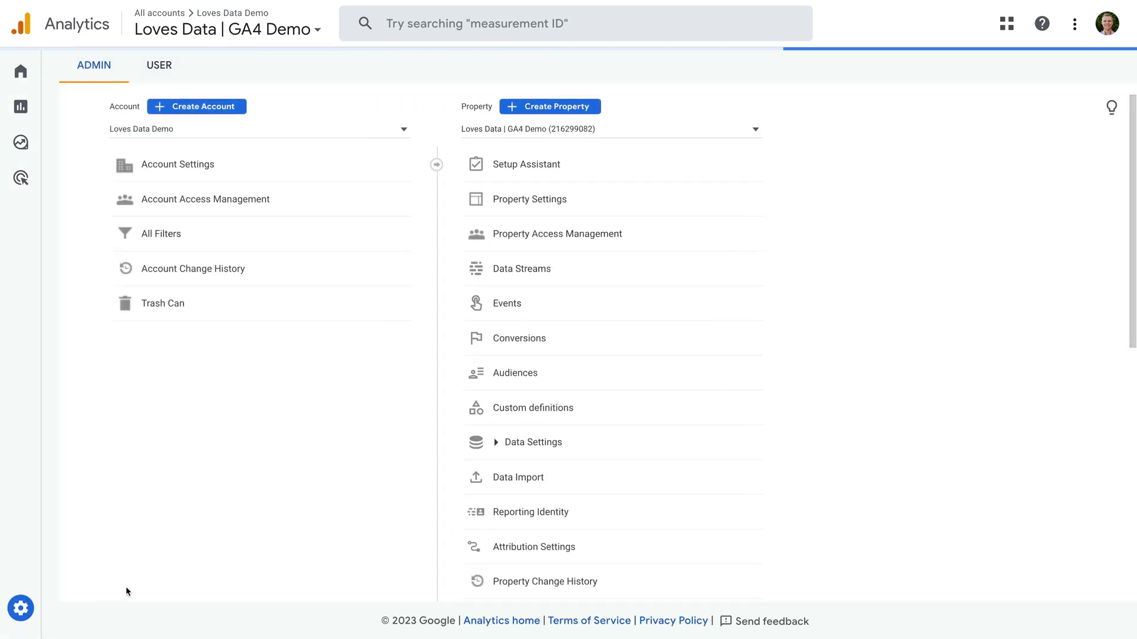
pyautogui.click(518, 279)
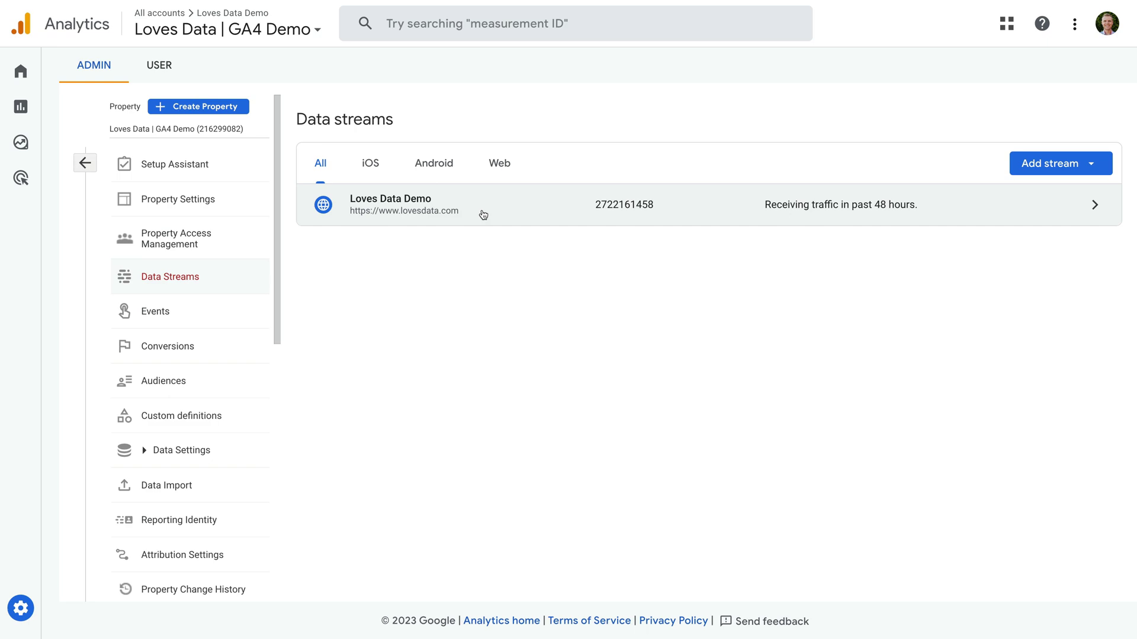
pyautogui.click(484, 215)
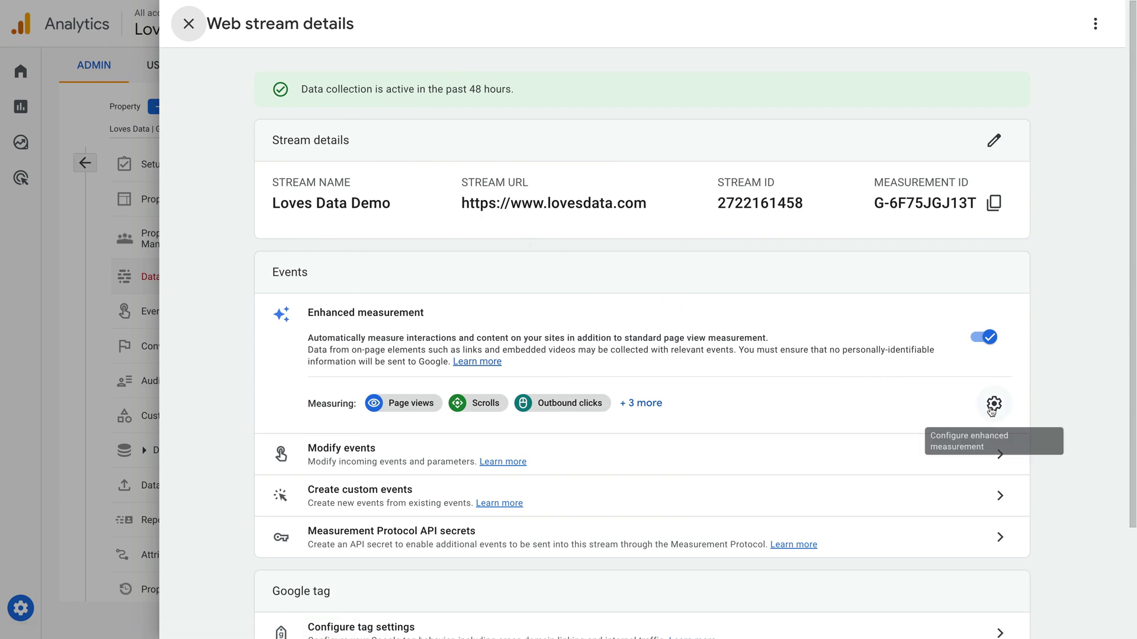
pyautogui.click(993, 405)
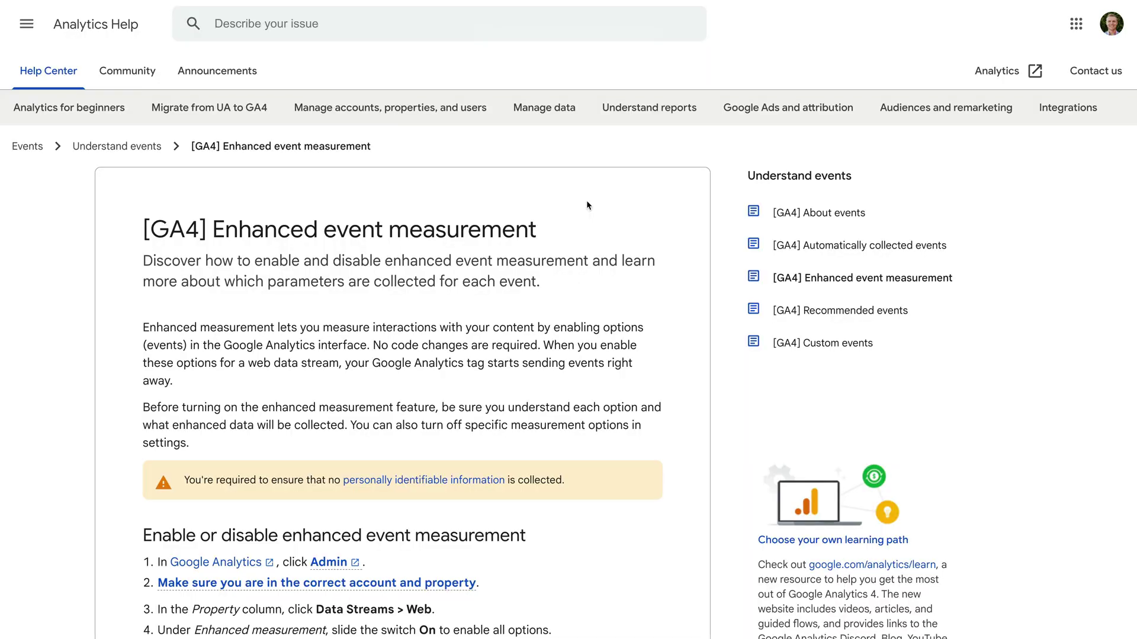
# Examine the file downloads entry in the enhanced event measurement help article, including the file_download event name and the file extension pattern.
pyautogui.scroll(-8, 587, 202)
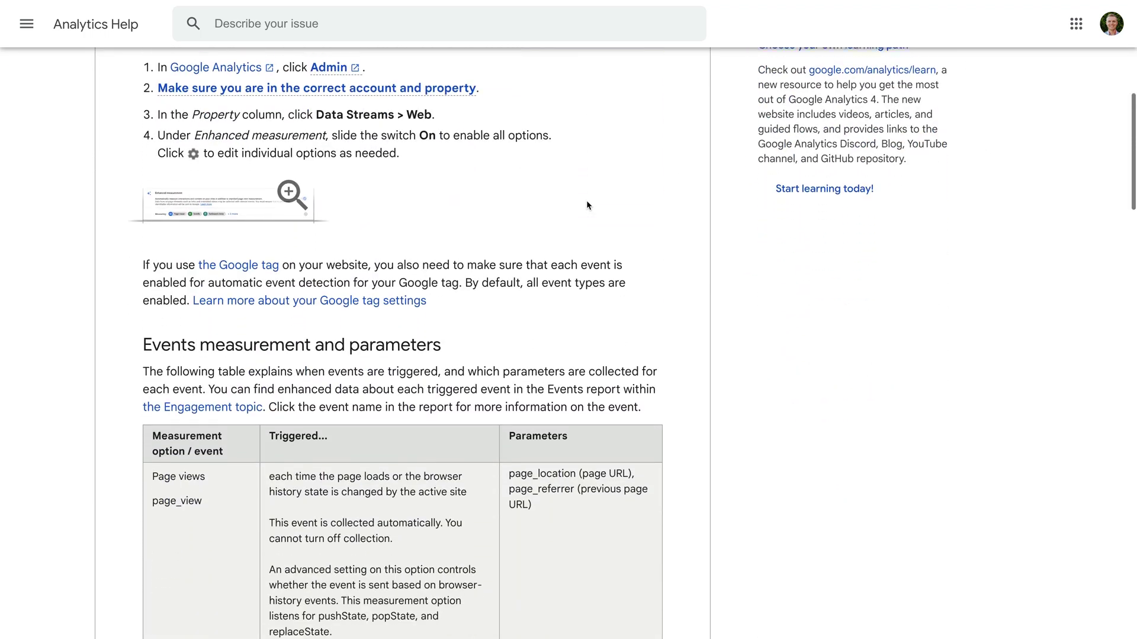
pyautogui.scroll(-6, 586, 205)
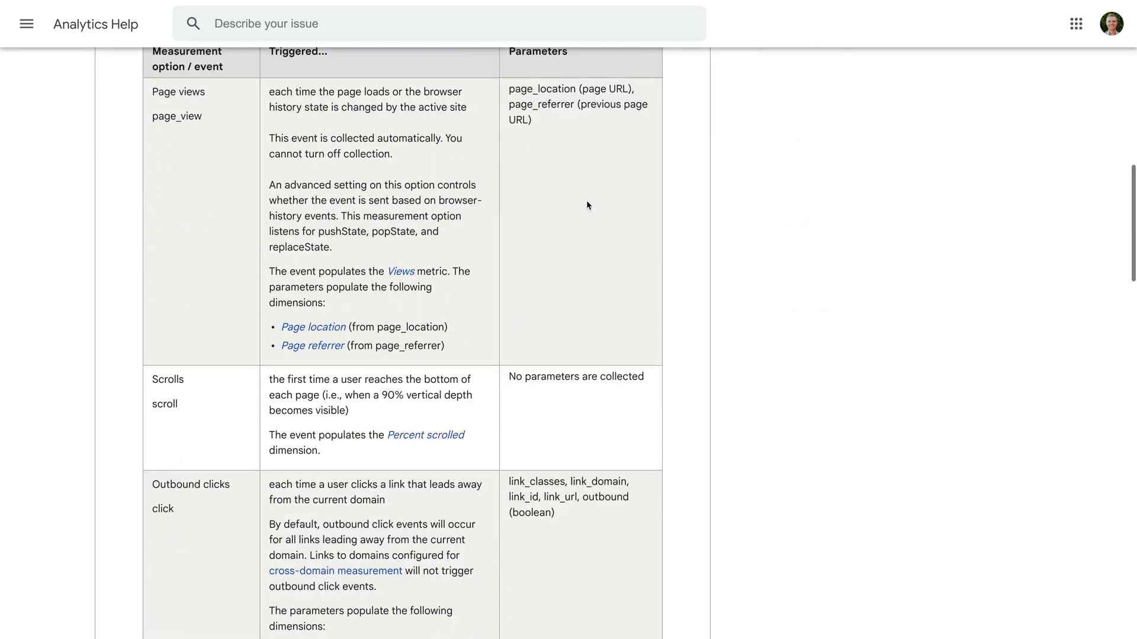
pyautogui.scroll(-15, 587, 205)
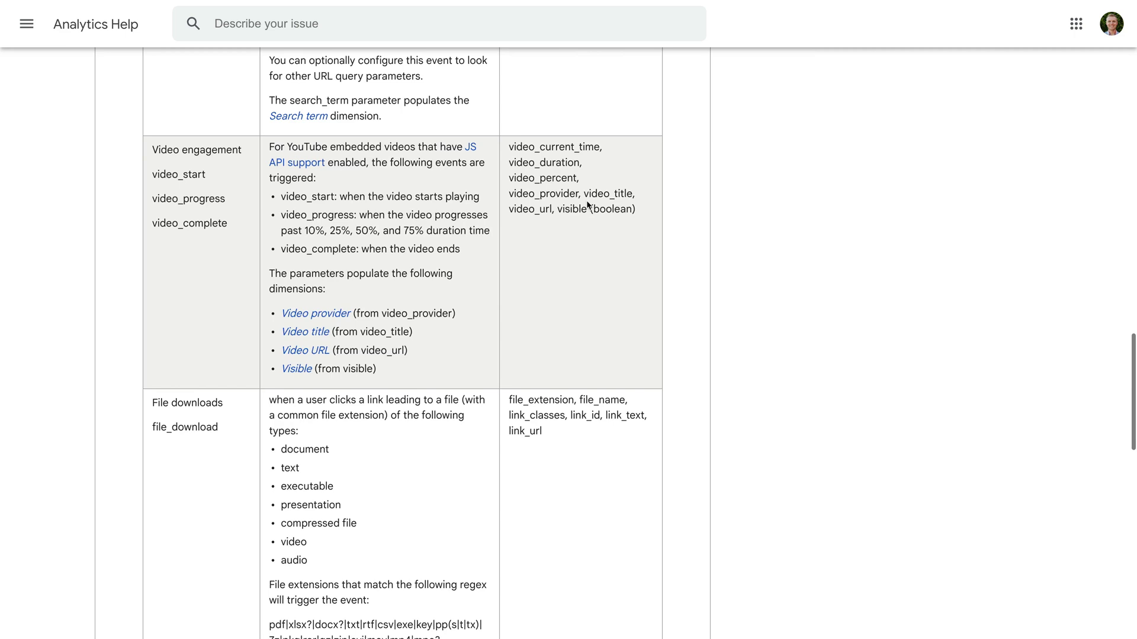
pyautogui.scroll(-3, 587, 206)
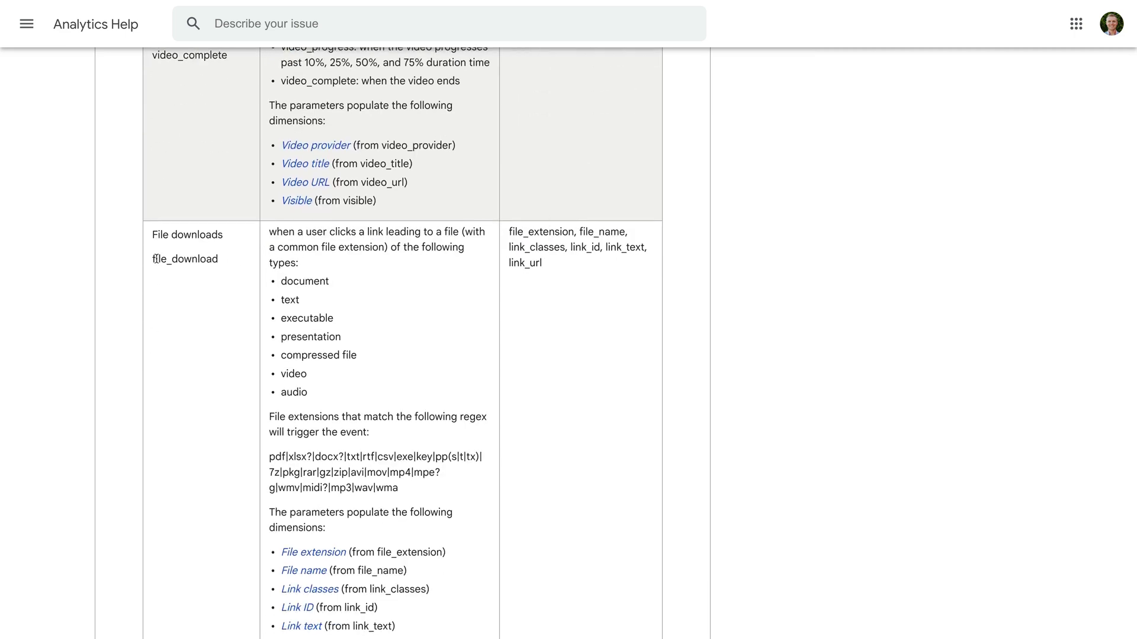
pyautogui.moveTo(151, 259); pyautogui.dragTo(217, 257)
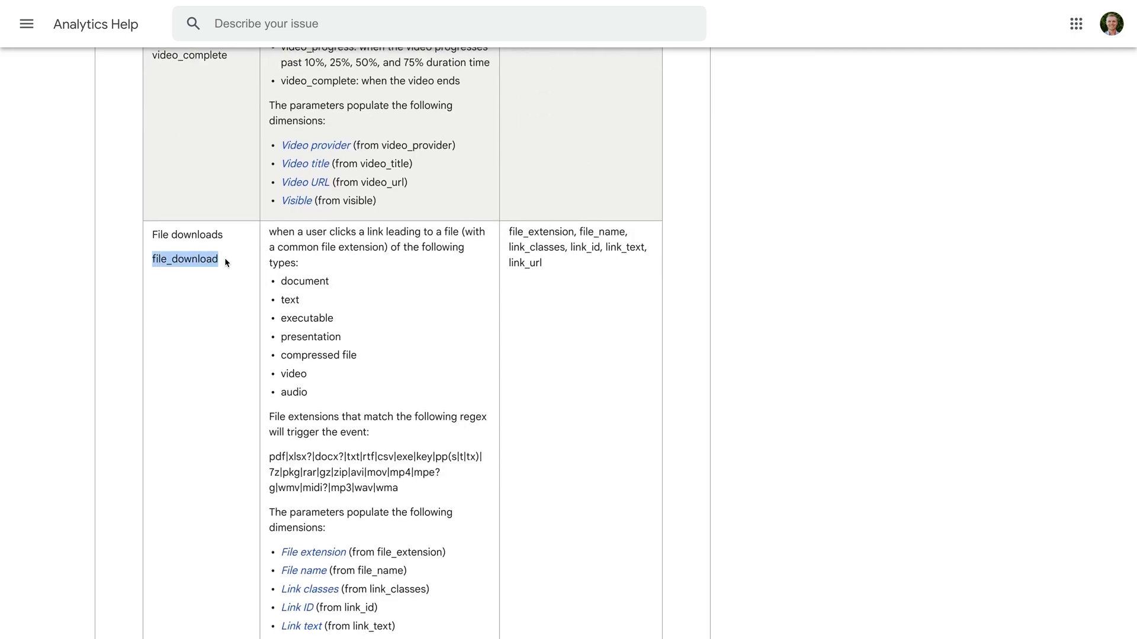
pyautogui.scroll(-2, 438, 284)
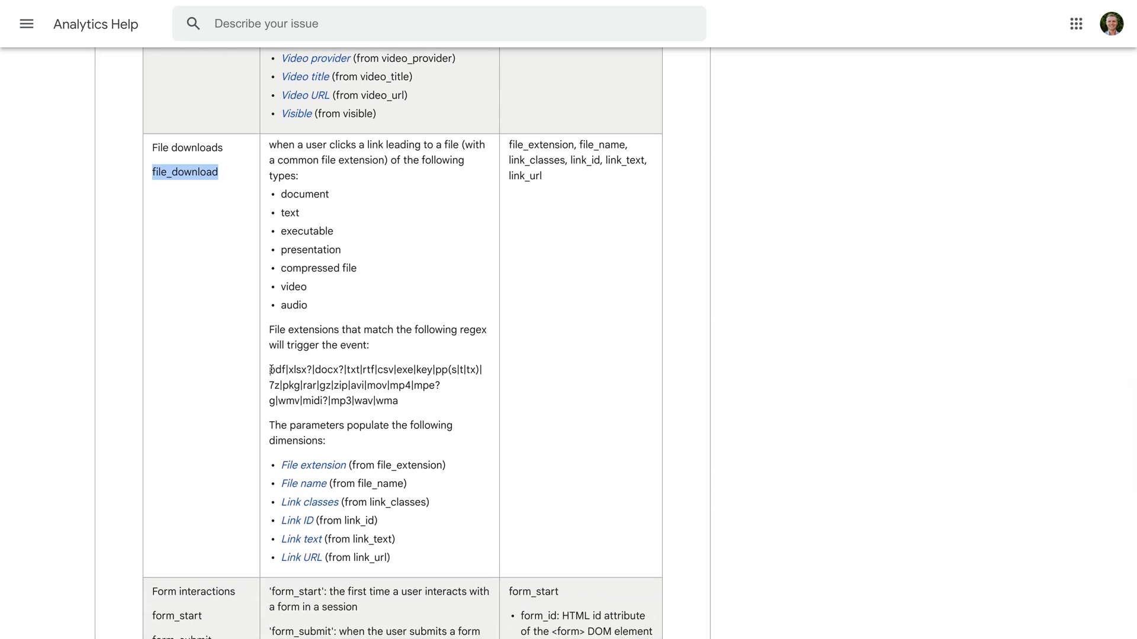
pyautogui.moveTo(270, 370); pyautogui.dragTo(399, 401)
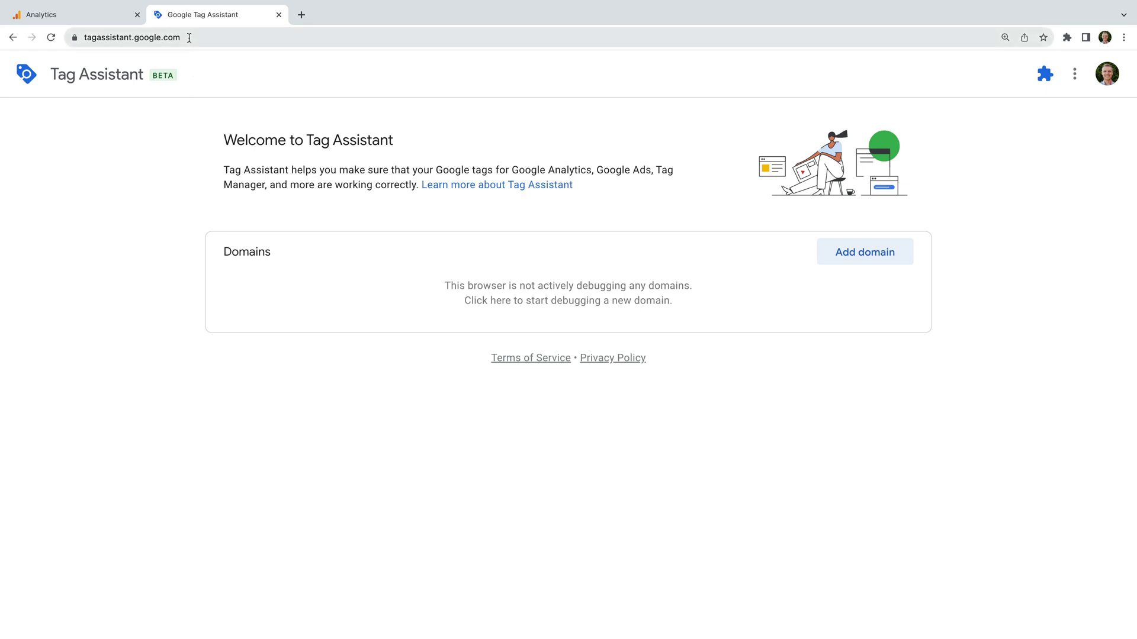
pyautogui.moveTo(188, 38); pyautogui.dragTo(77, 38)
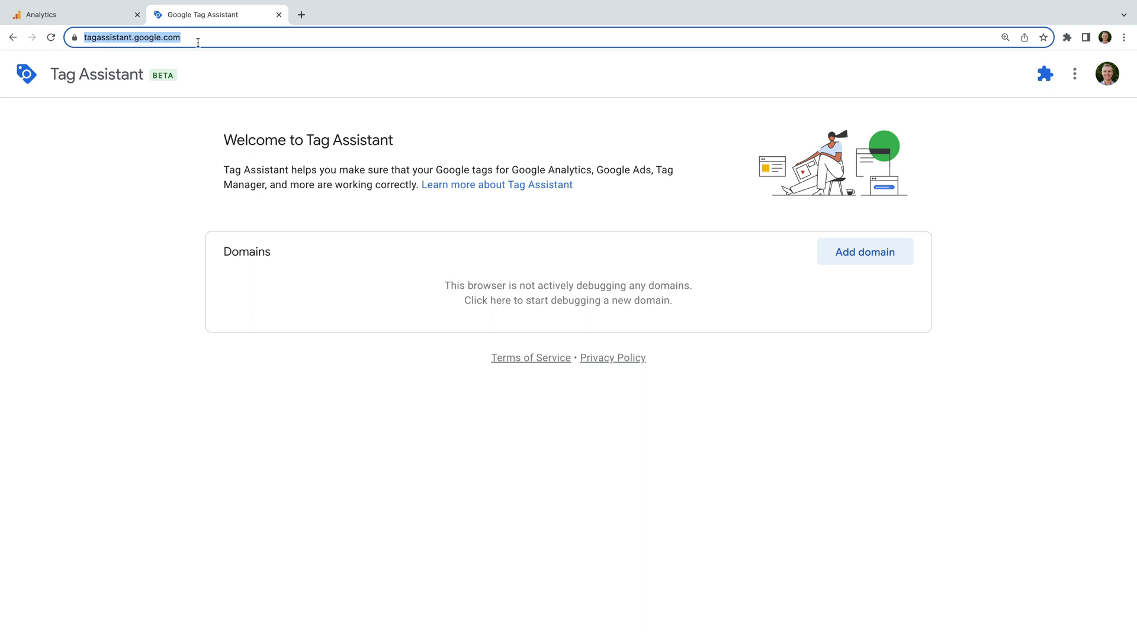
pyautogui.click(865, 257)
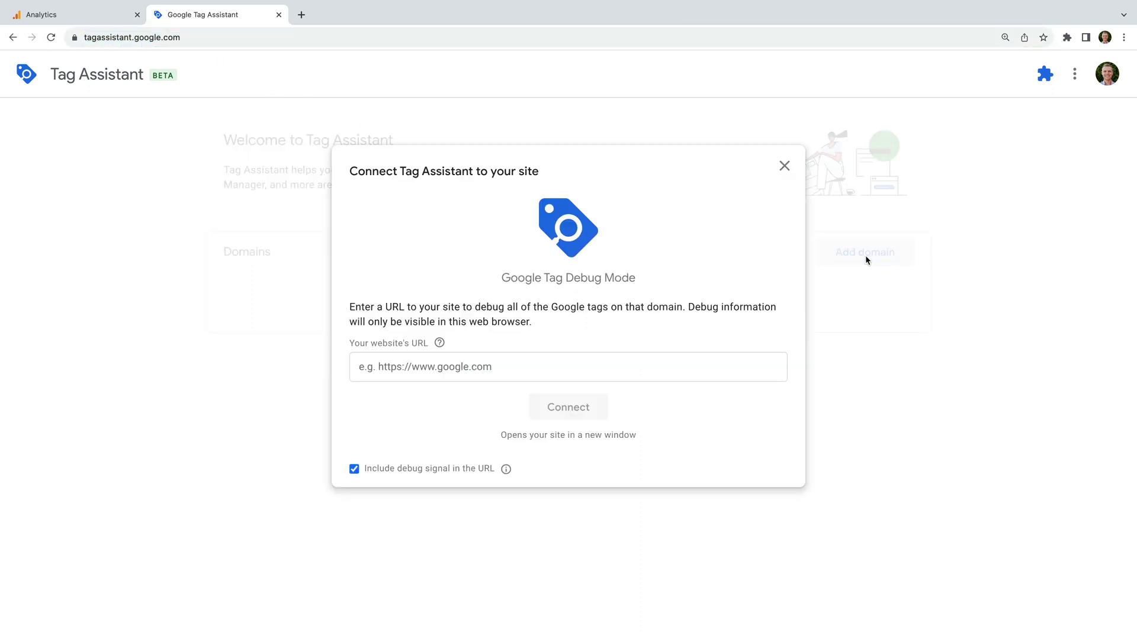
pyautogui.click(574, 365)
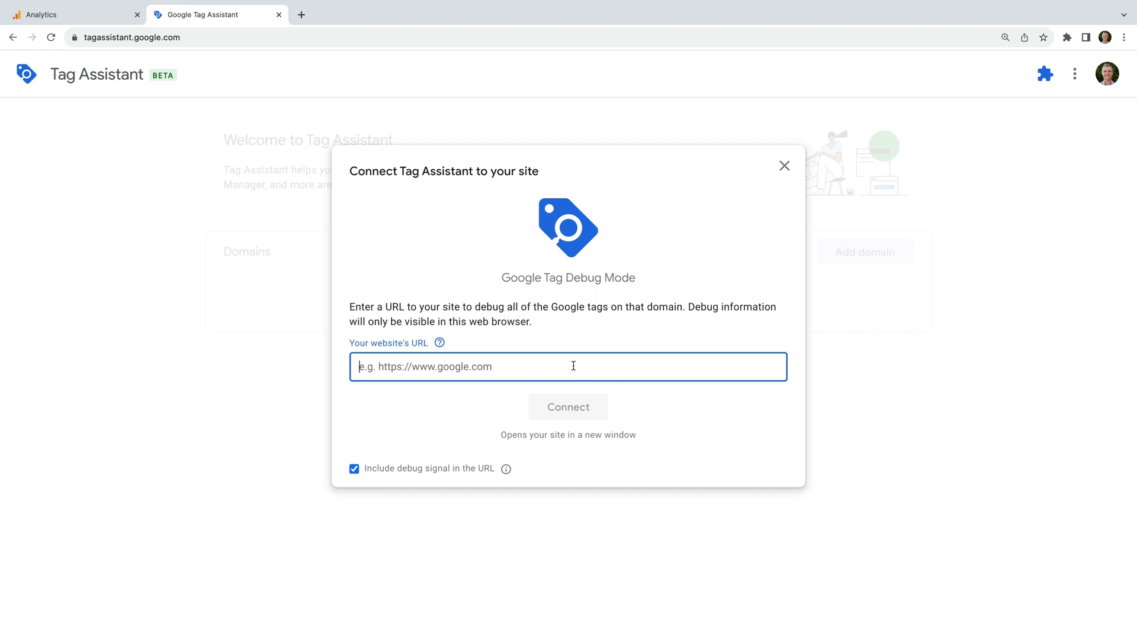
pyautogui.write('https://www.lovesdata-test.com/examples/links-downloads')
pyautogui.click(593, 408)
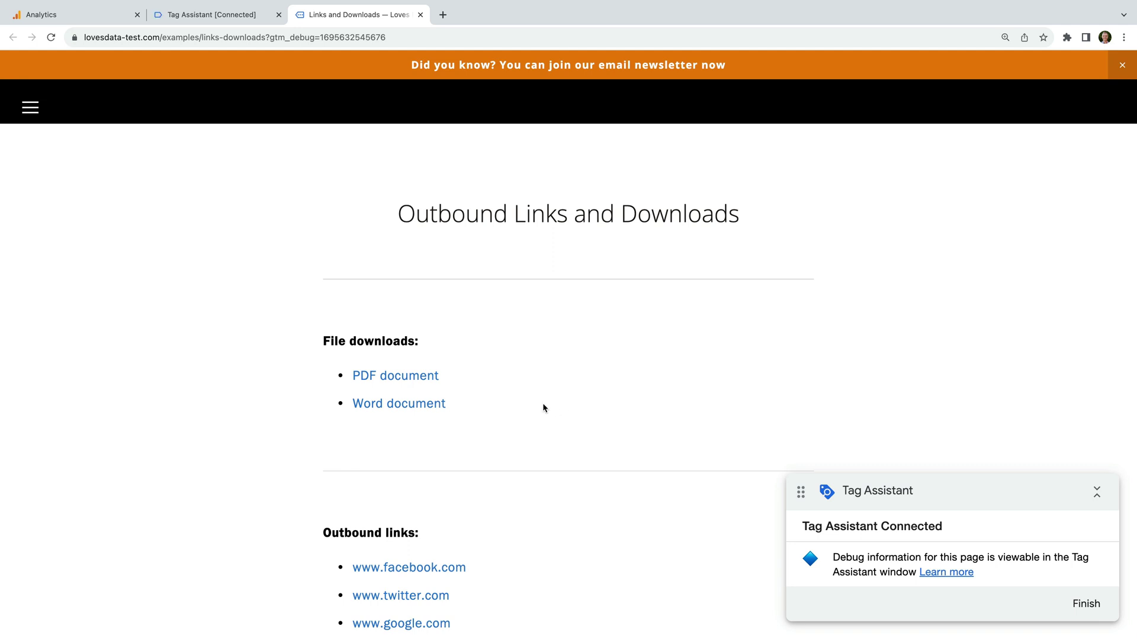
# Trigger test downloads of the PDF document and the Word document from the file downloads list.
pyautogui.click(421, 379)
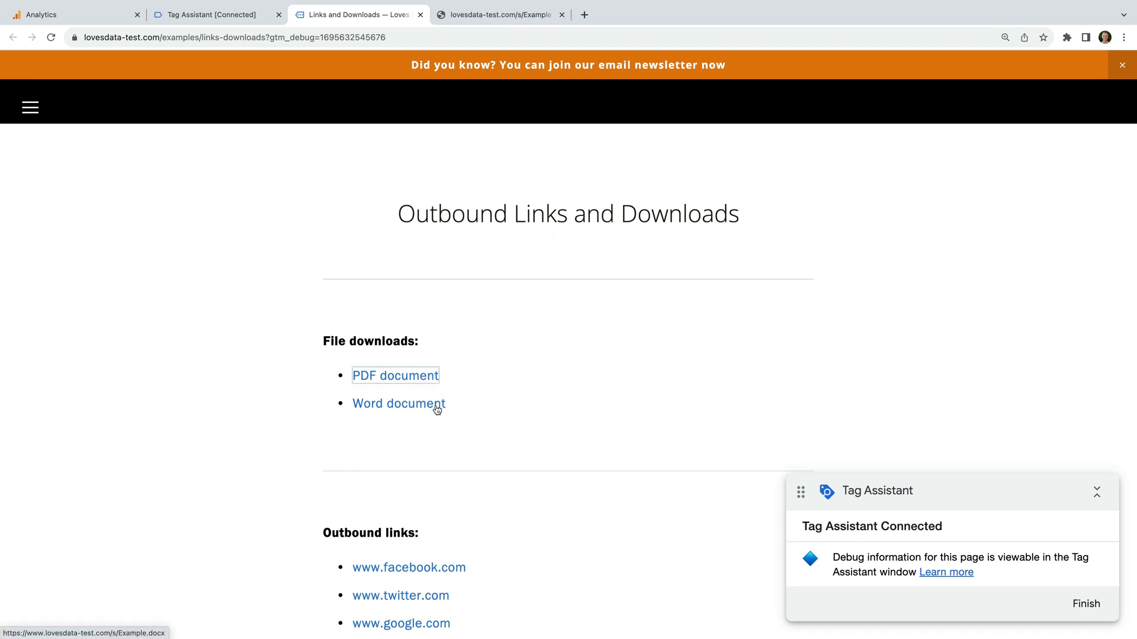
pyautogui.click(436, 405)
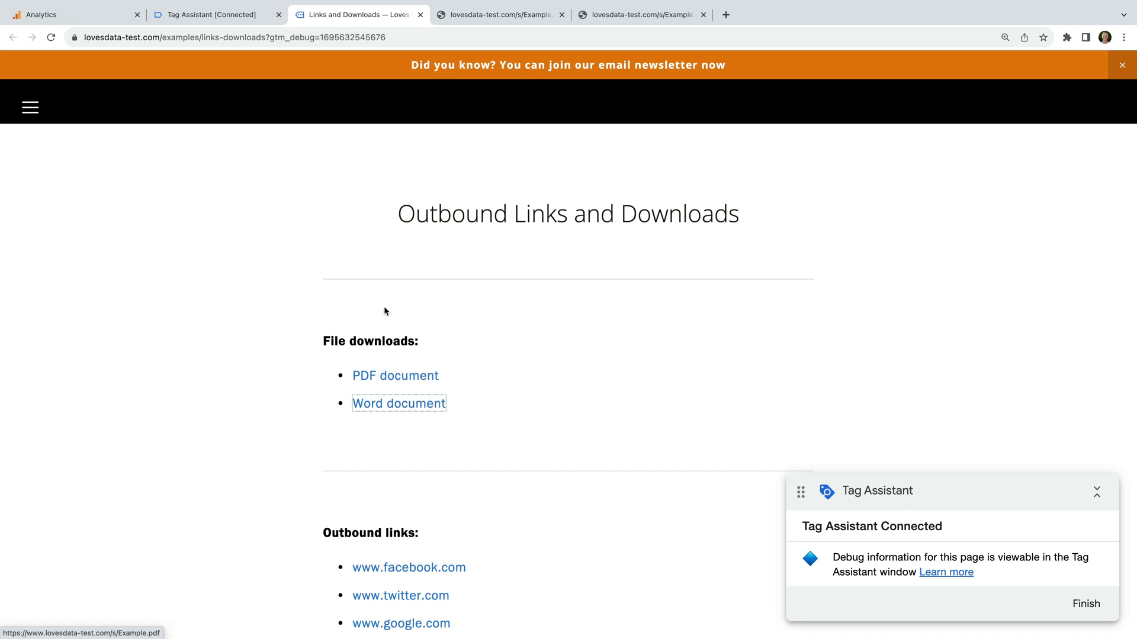
# Return to Google Analytics and open DebugView for the GA4 demo property.
pyautogui.click(107, 22)
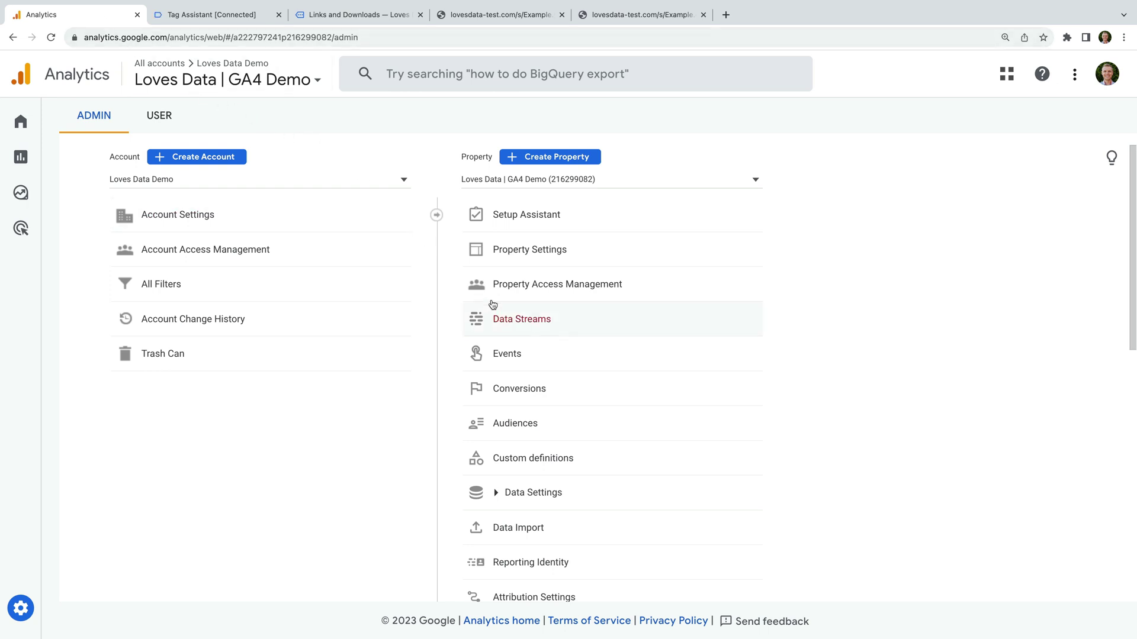
pyautogui.scroll(-3, 593, 371)
pyautogui.scroll(-6, 596, 371)
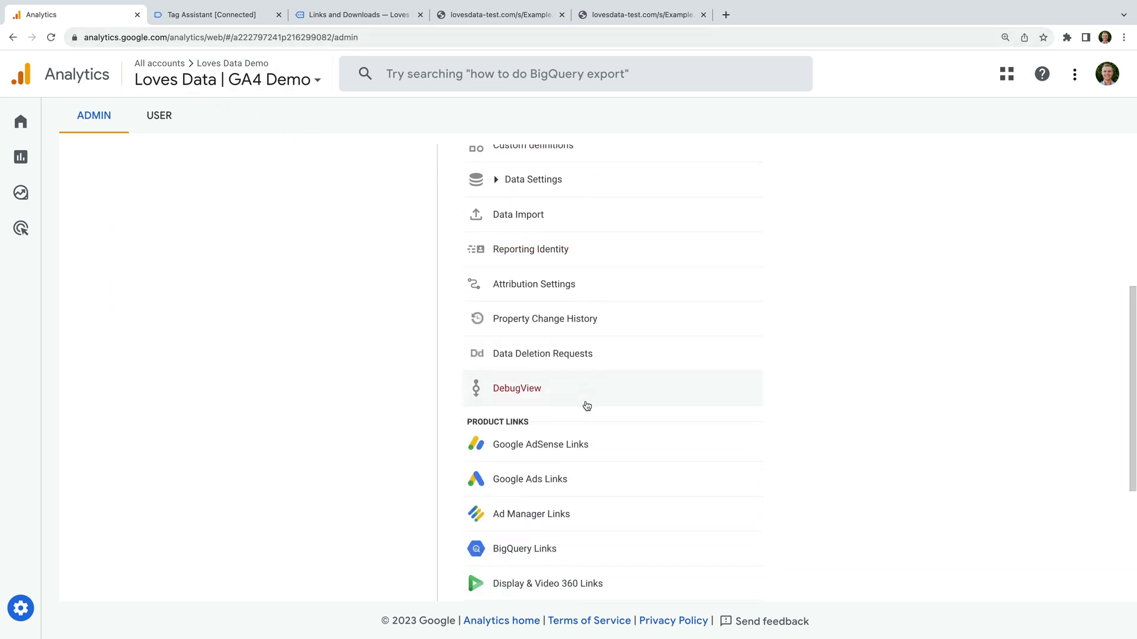
pyautogui.click(562, 383)
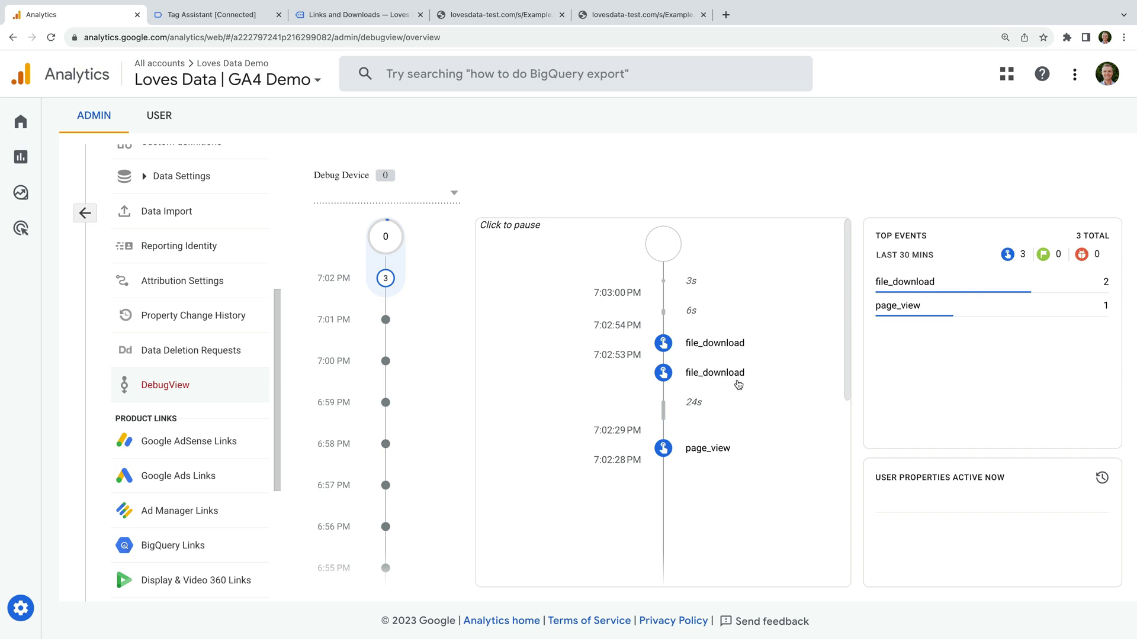
# Open the earlier file_download event and inspect its file_extension, file_name and link_url parameters.
pyautogui.click(738, 385)
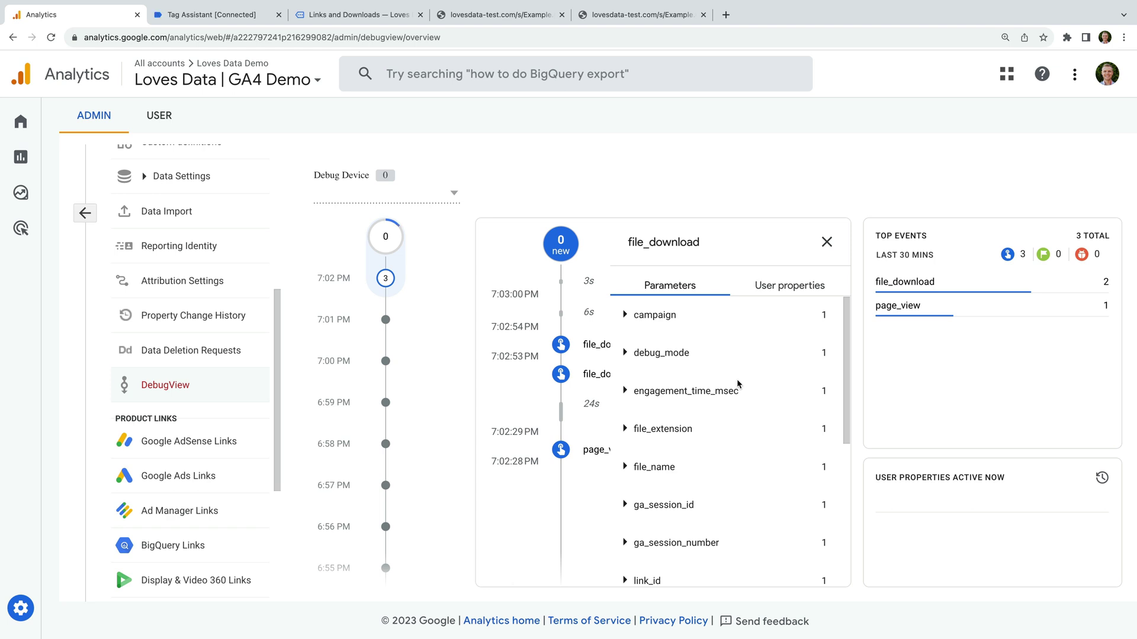
pyautogui.scroll(-2, 738, 384)
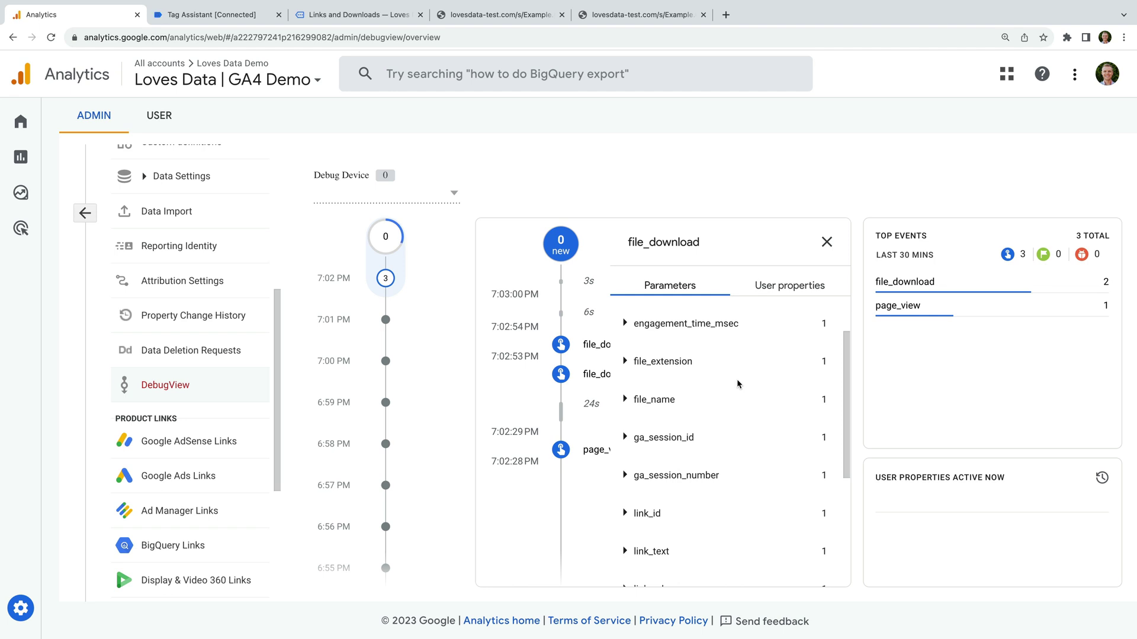
pyautogui.click(684, 365)
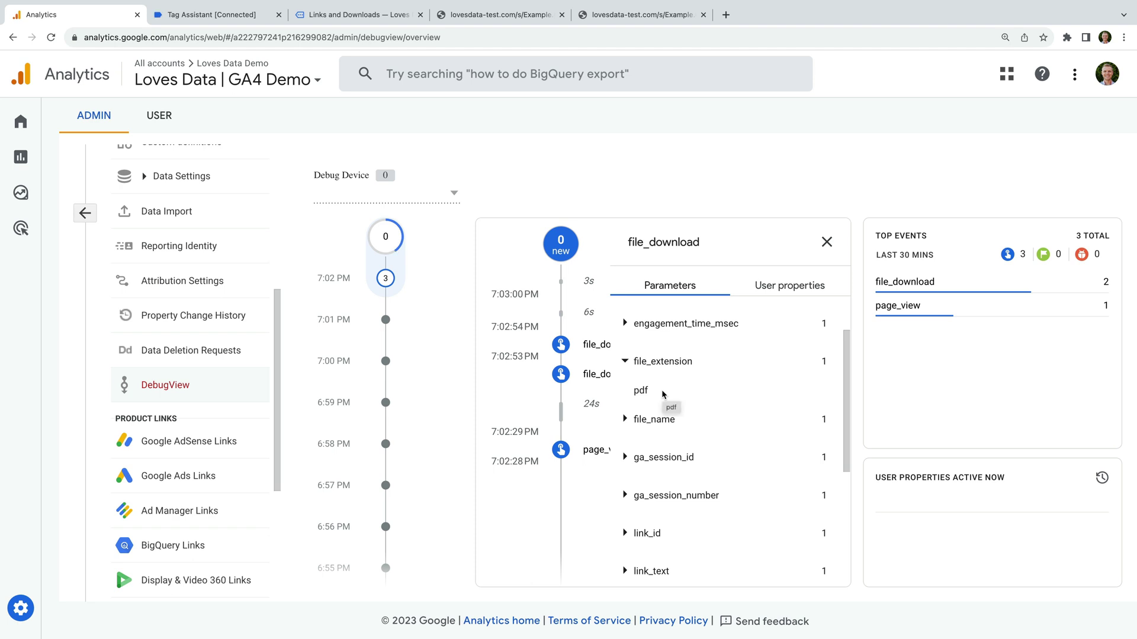
pyautogui.click(667, 420)
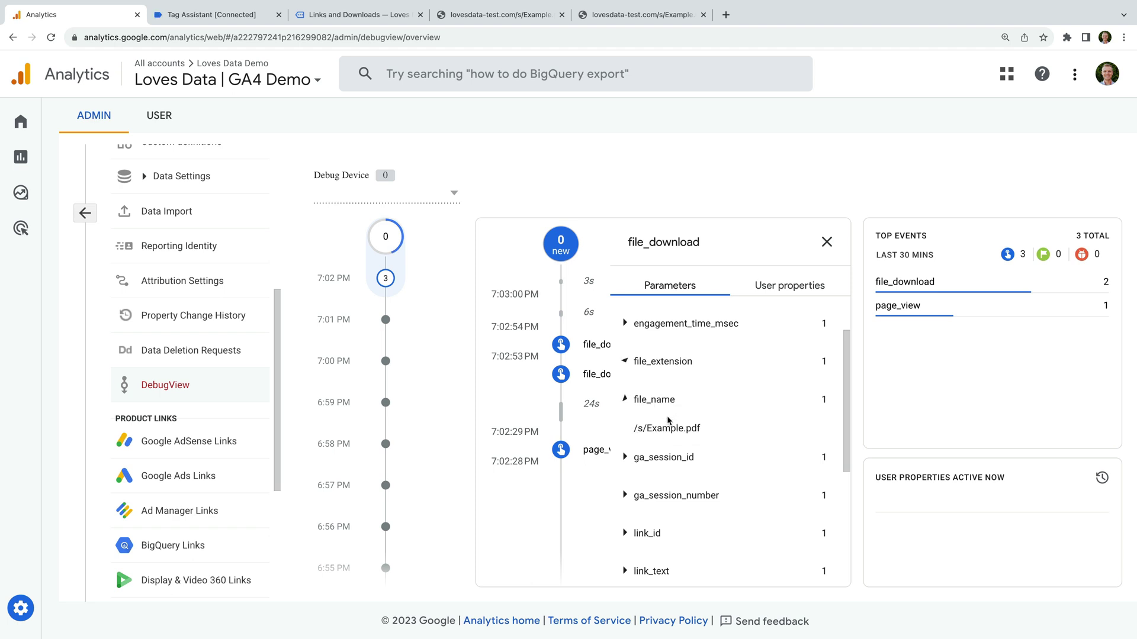
pyautogui.scroll(-3, 714, 412)
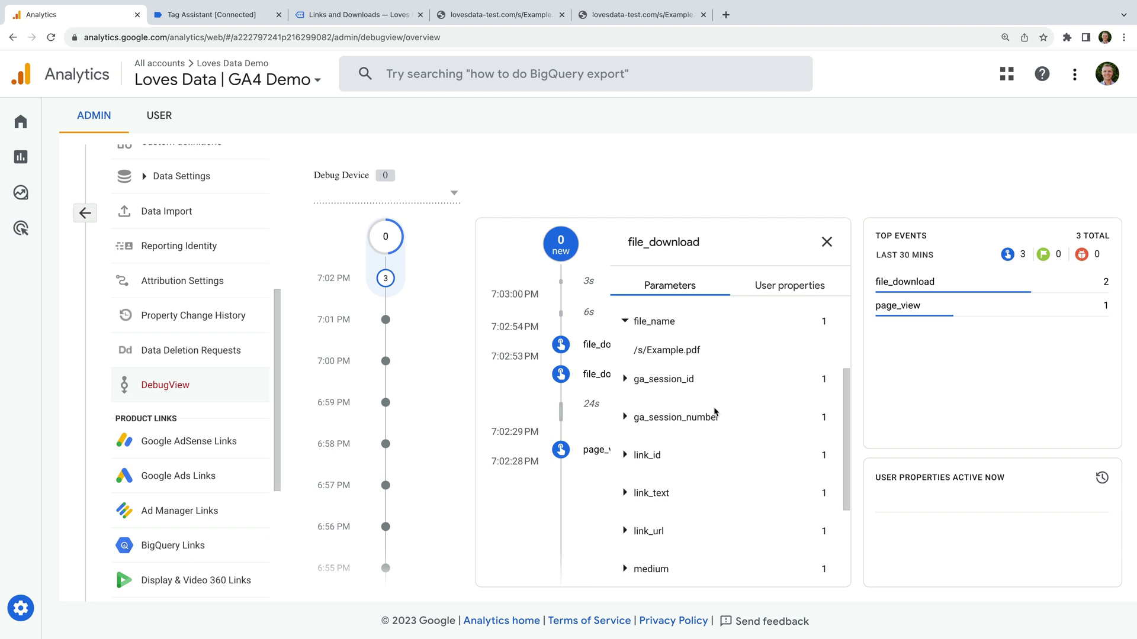
pyautogui.click(651, 531)
pyautogui.scroll(-2, 679, 522)
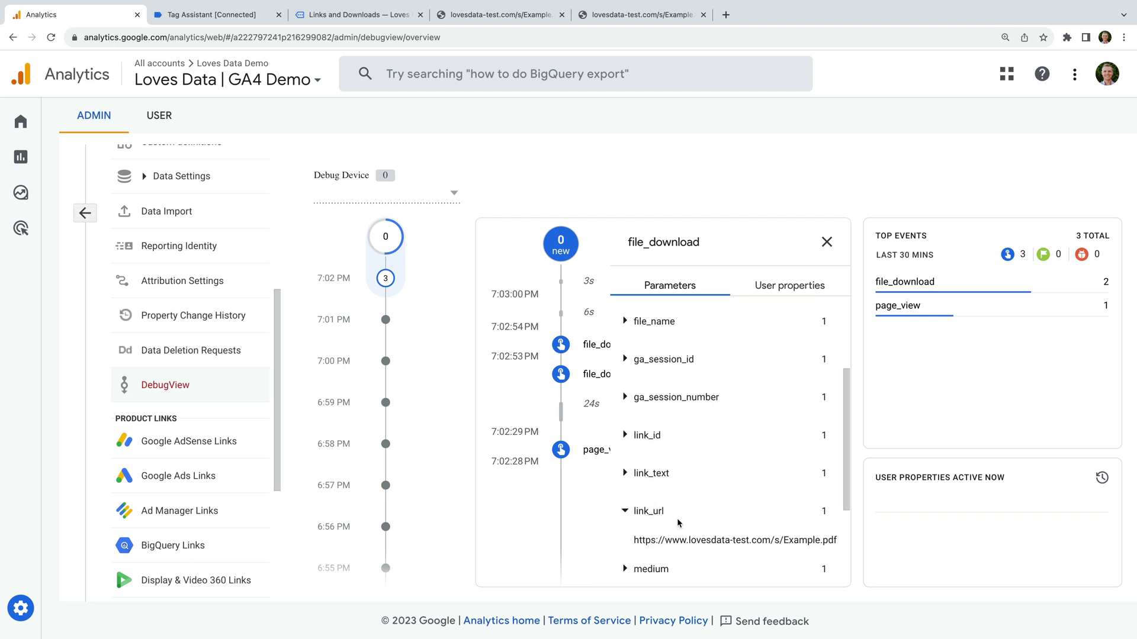
pyautogui.scroll(6, 676, 518)
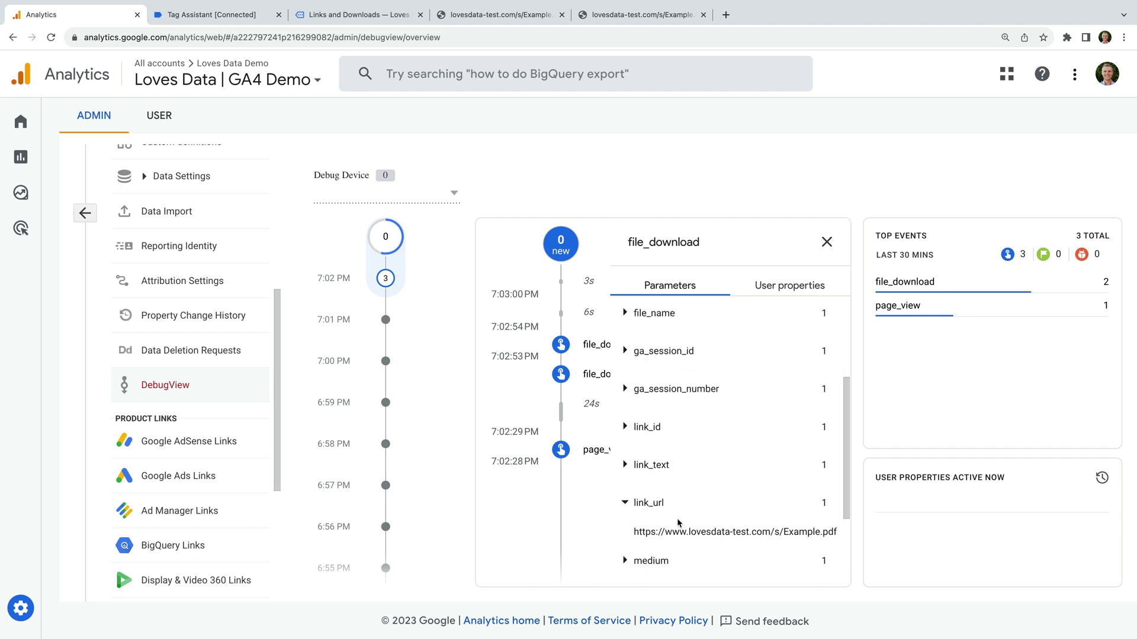
# Review the file_download event's file_extension, file_name, link_text and link_url values once more, and close the event's parameter details.
pyautogui.click(665, 429)
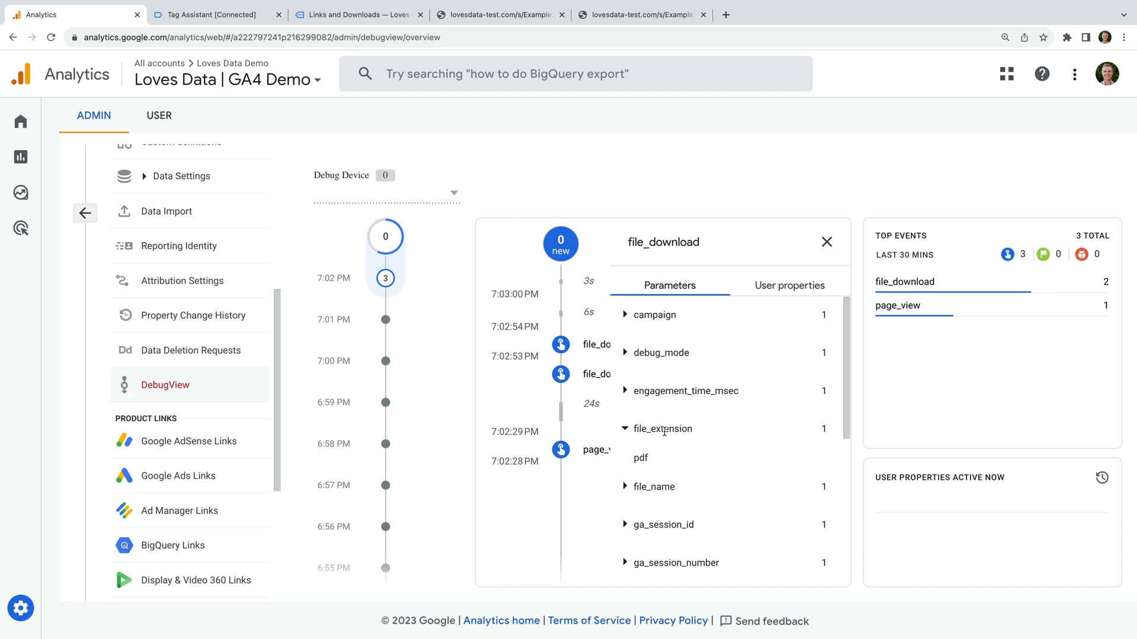
pyautogui.moveTo(633, 458); pyautogui.dragTo(656, 462)
pyautogui.click(667, 486)
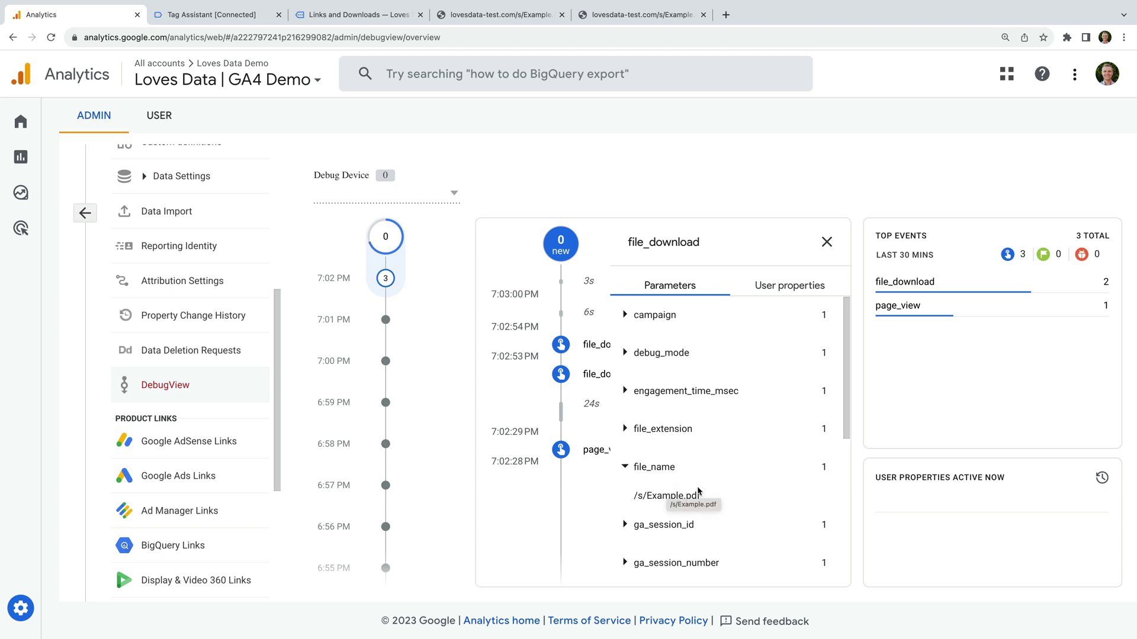
pyautogui.scroll(-1, 734, 495)
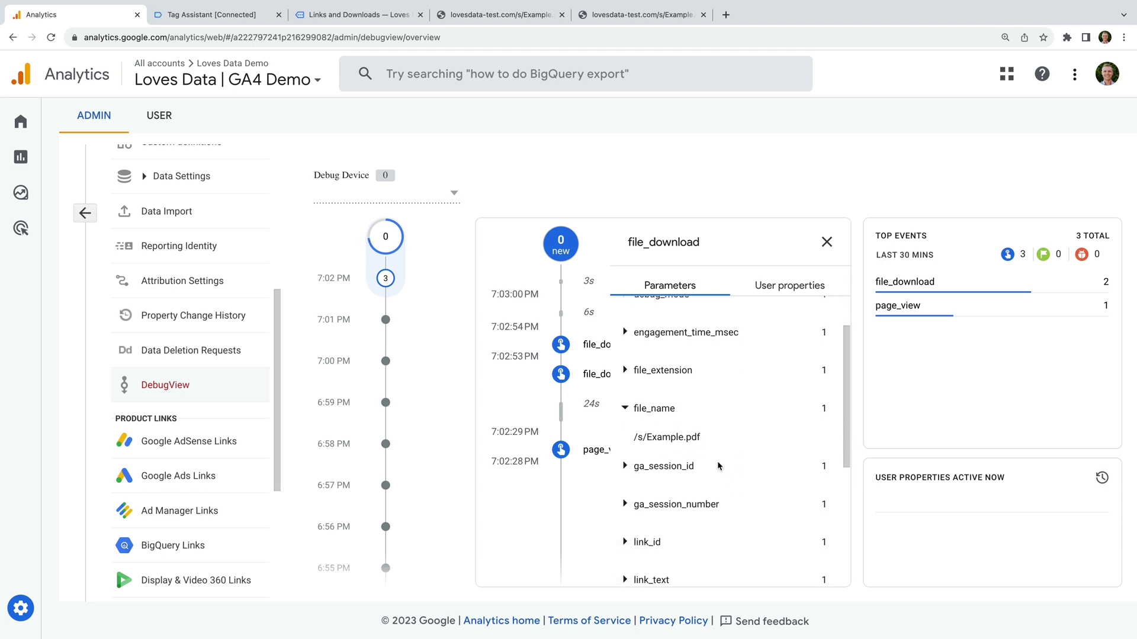
pyautogui.moveTo(700, 438); pyautogui.dragTo(634, 435)
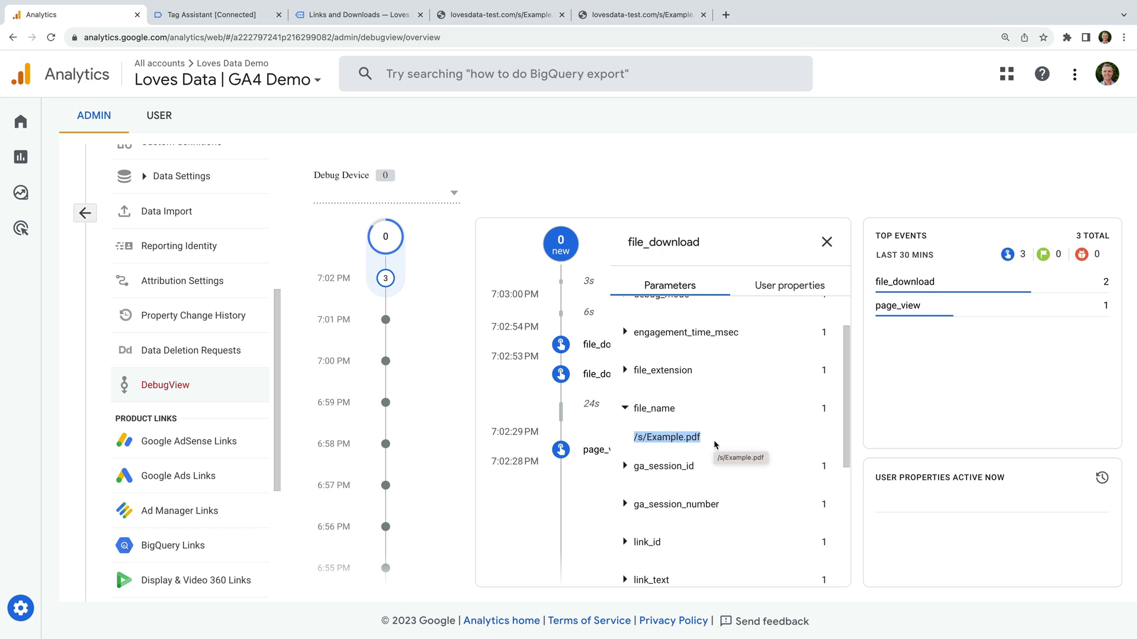
pyautogui.scroll(-3, 713, 440)
pyautogui.click(655, 479)
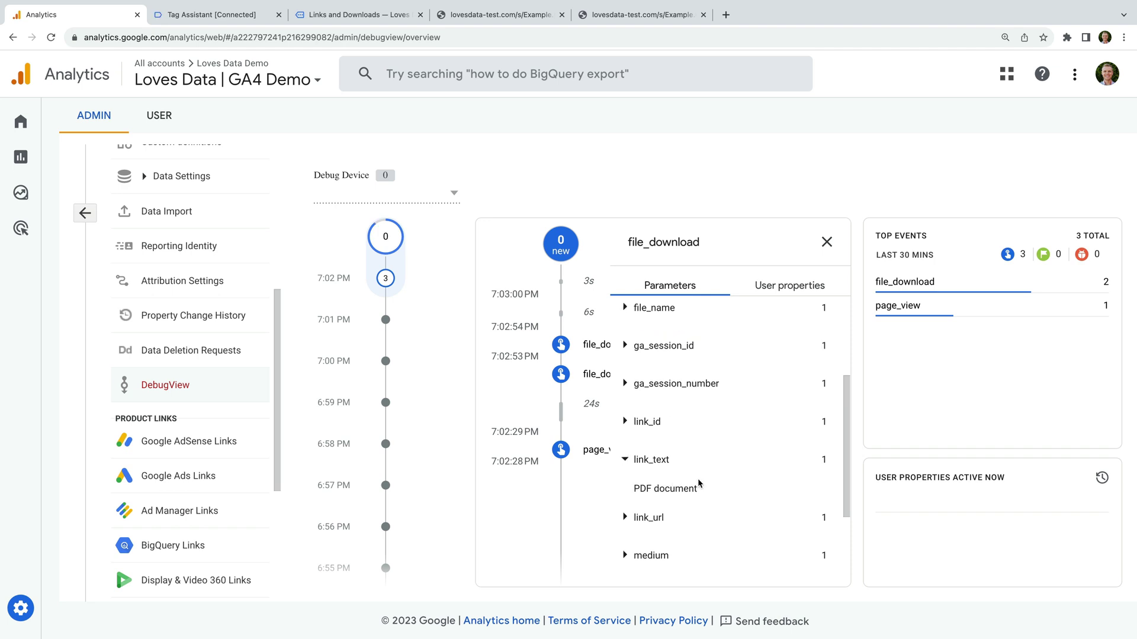
pyautogui.scroll(-2, 702, 478)
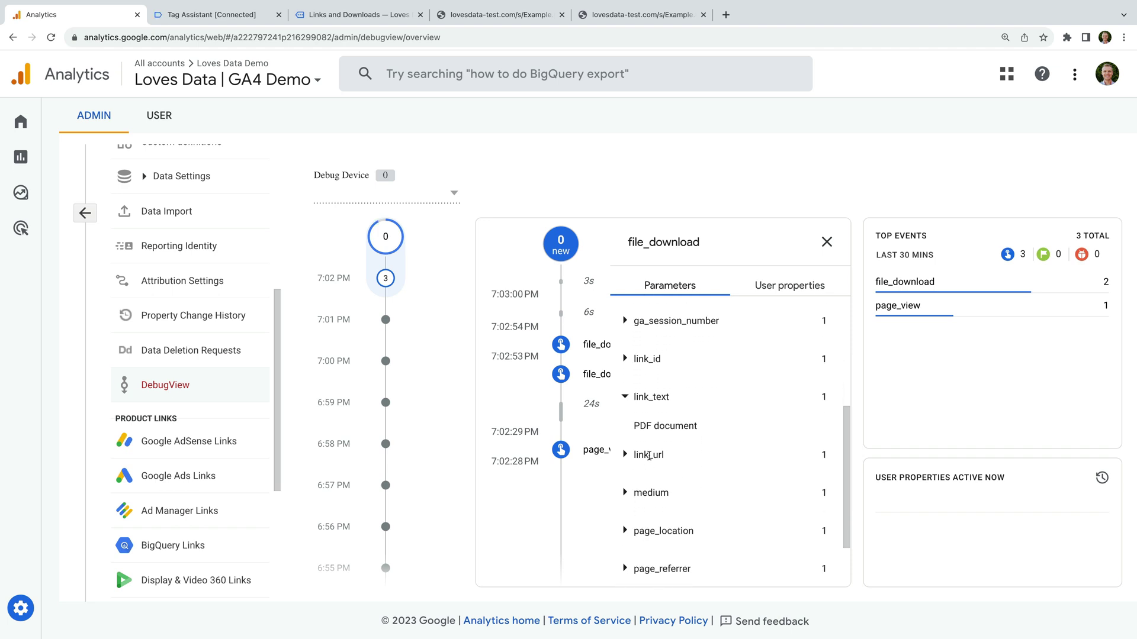
pyautogui.click(672, 465)
pyautogui.scroll(-1, 687, 472)
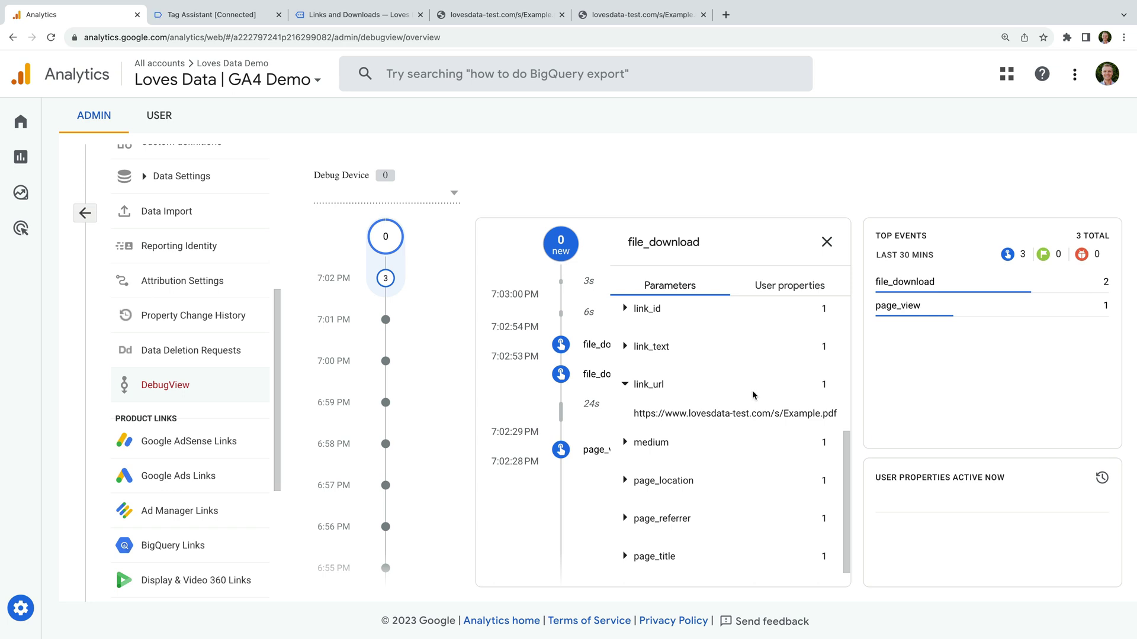
pyautogui.click(826, 244)
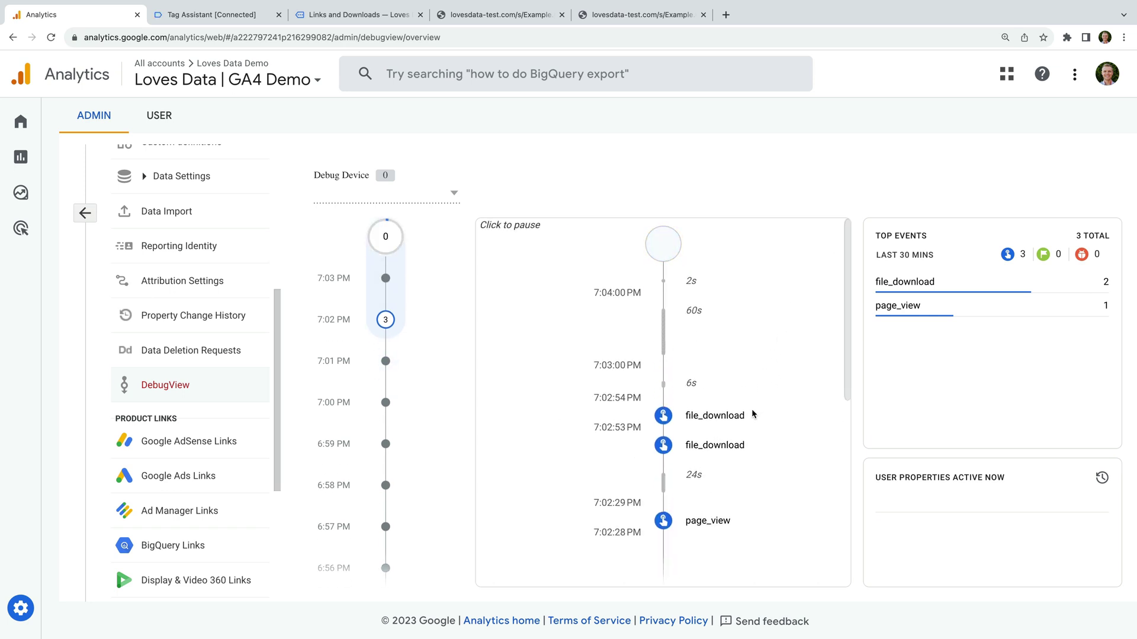
# Open the more recent file_download event in DebugView and inspect its file_extension and file_name parameters.
pyautogui.click(715, 414)
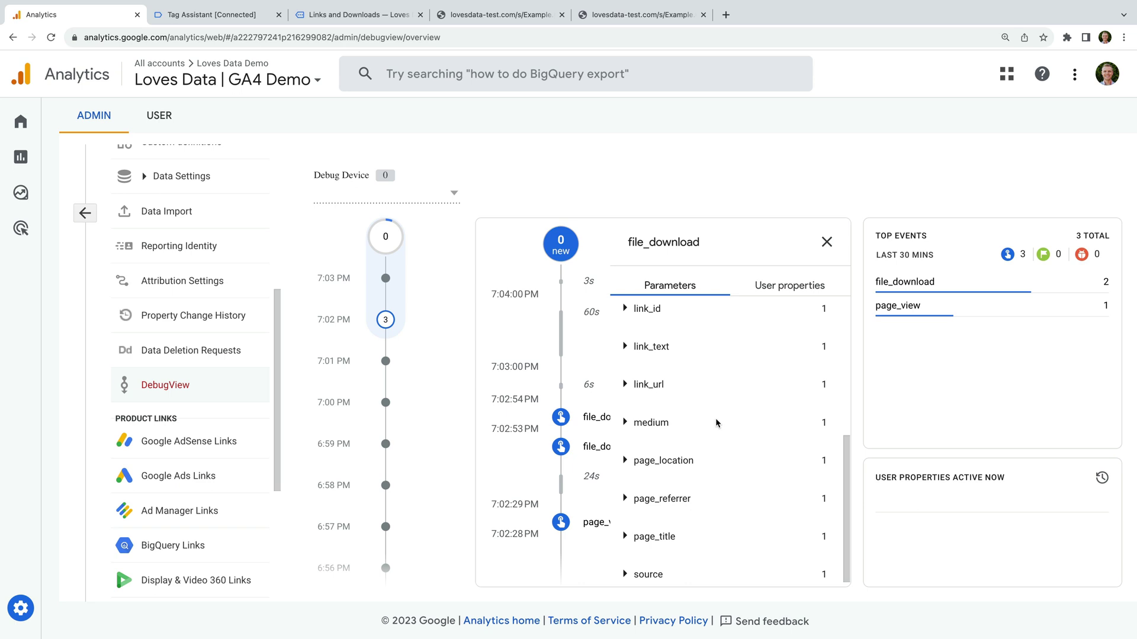
pyautogui.scroll(3, 716, 422)
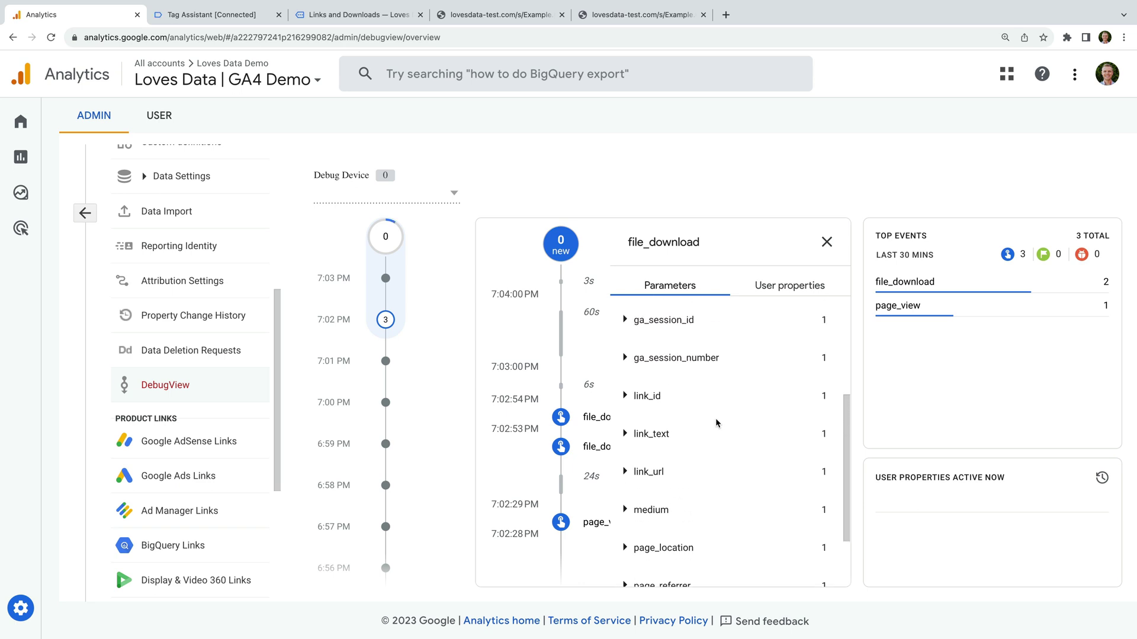
pyautogui.scroll(1, 715, 418)
pyautogui.click(688, 413)
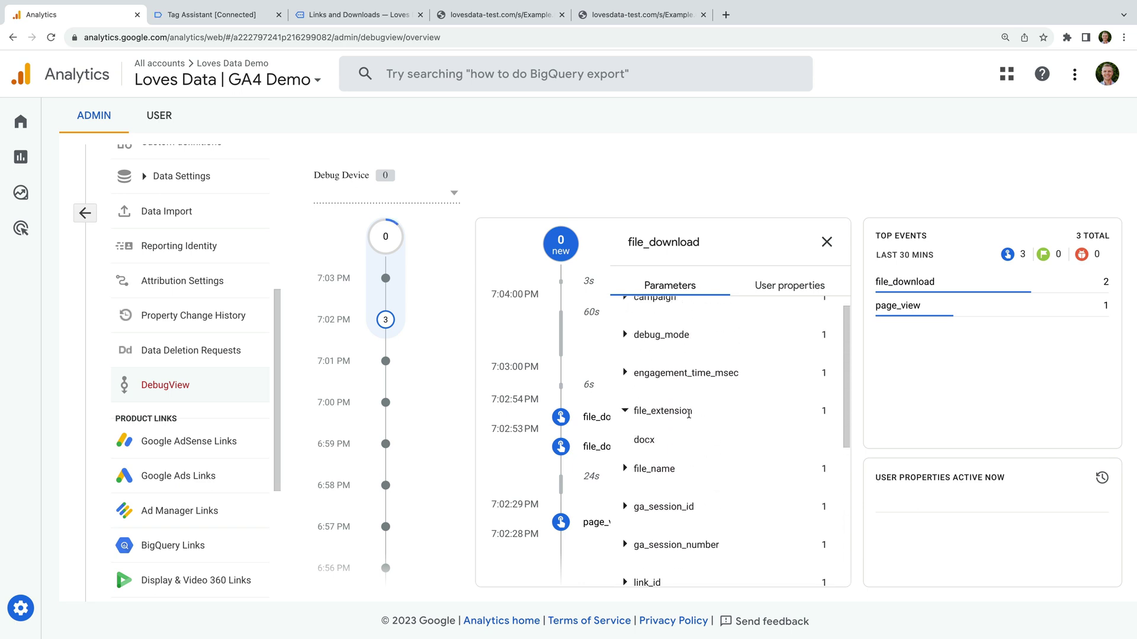
pyautogui.moveTo(664, 441); pyautogui.dragTo(634, 438)
pyautogui.click(671, 467)
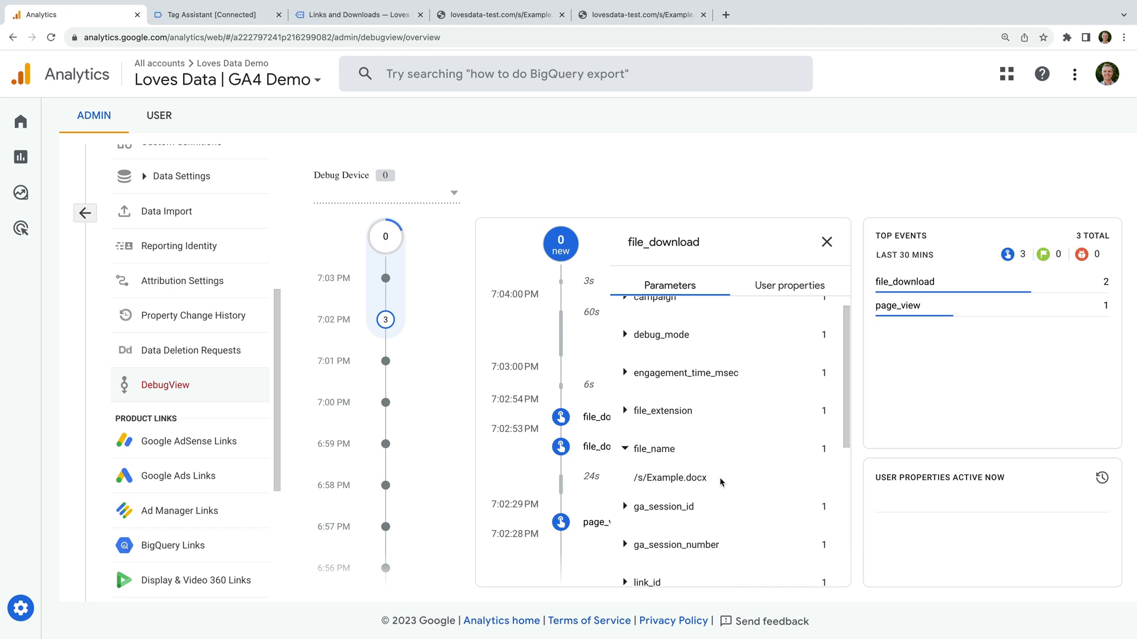
pyautogui.moveTo(721, 481); pyautogui.dragTo(635, 476)
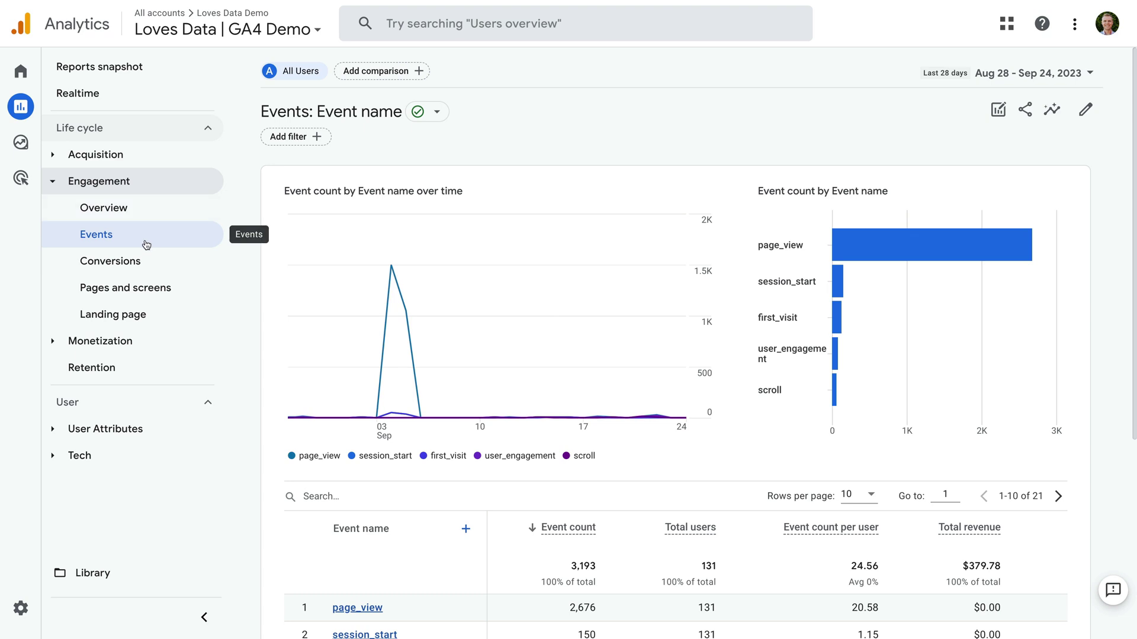
# Look through the event names table in the Events report for the file_download event.
pyautogui.scroll(-5, 357, 249)
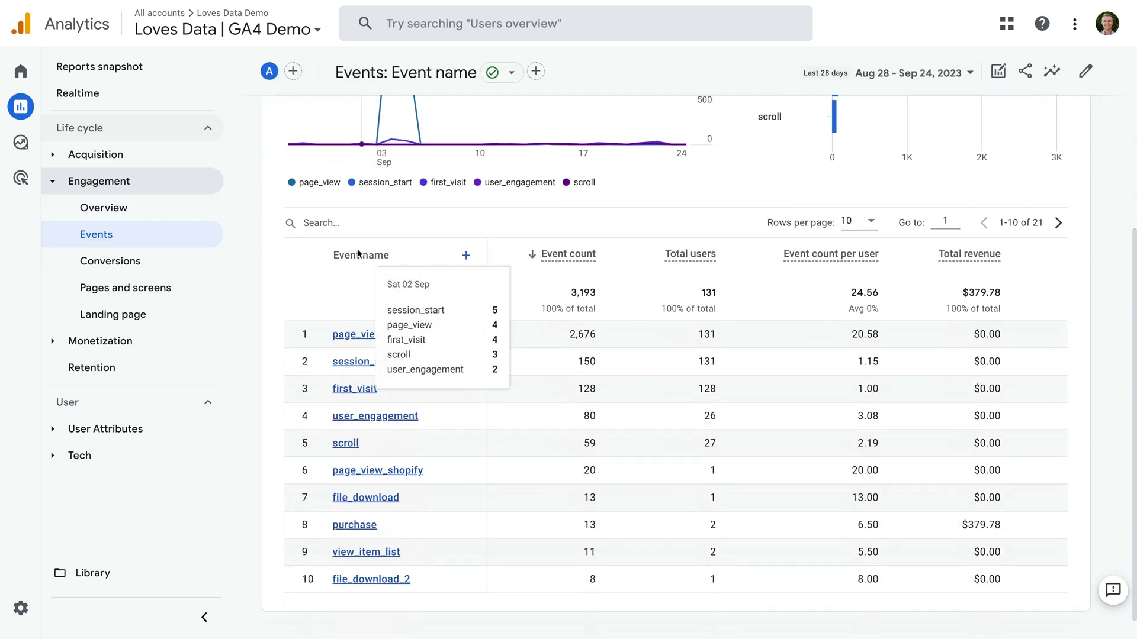
pyautogui.scroll(-1, 357, 254)
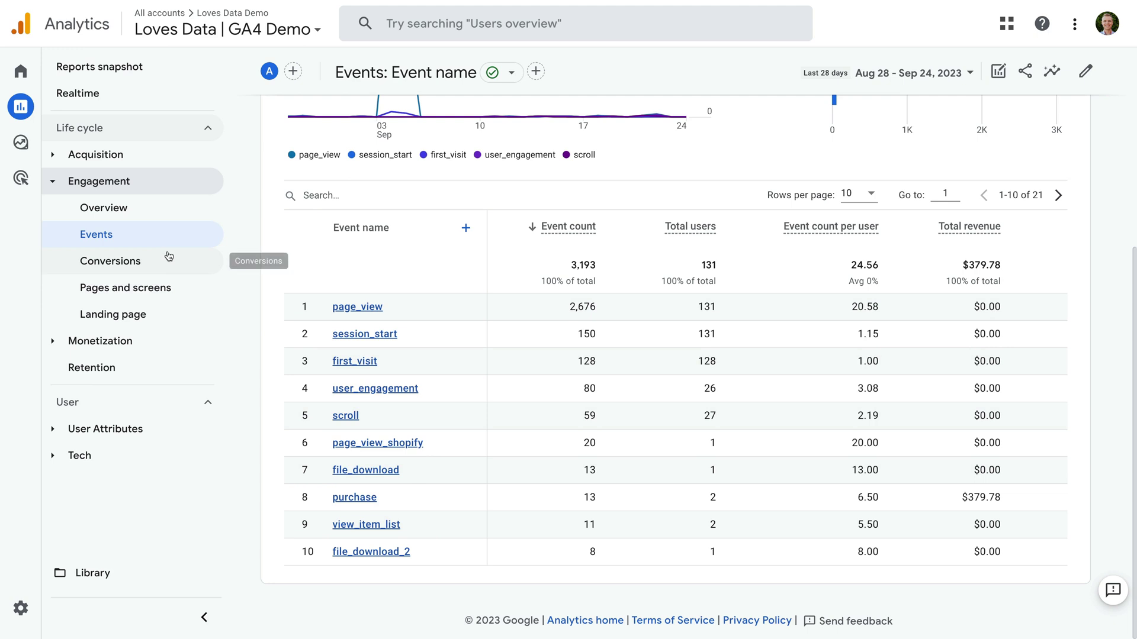
# Create a blank exploration named "File Downloads" and set its date range to Quarter to date.
pyautogui.click(39, 148)
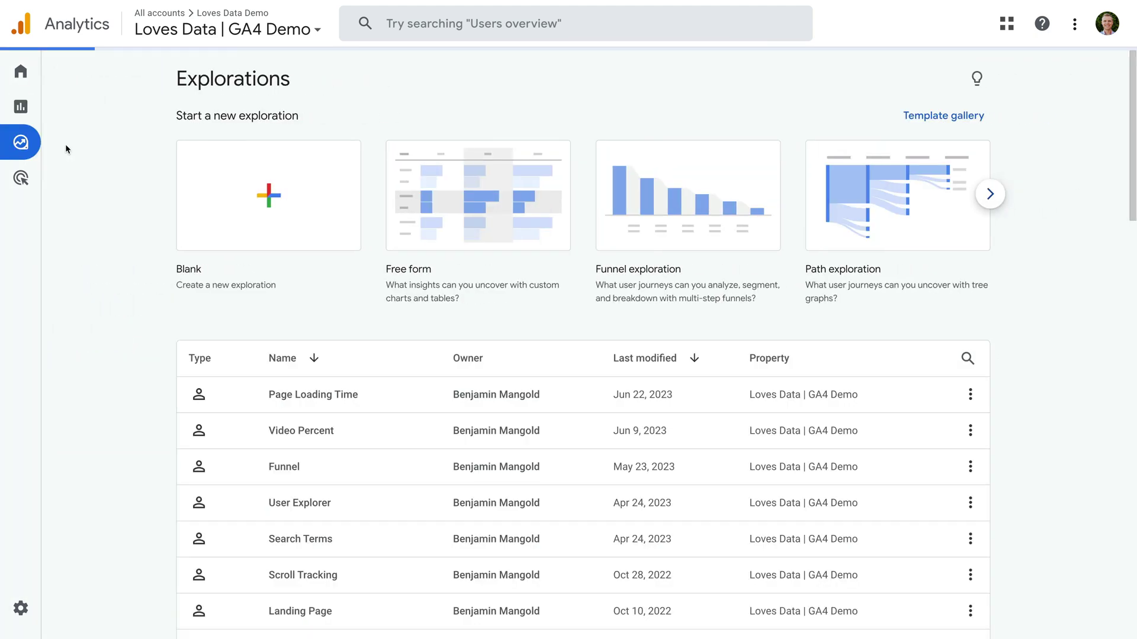
pyautogui.click(278, 186)
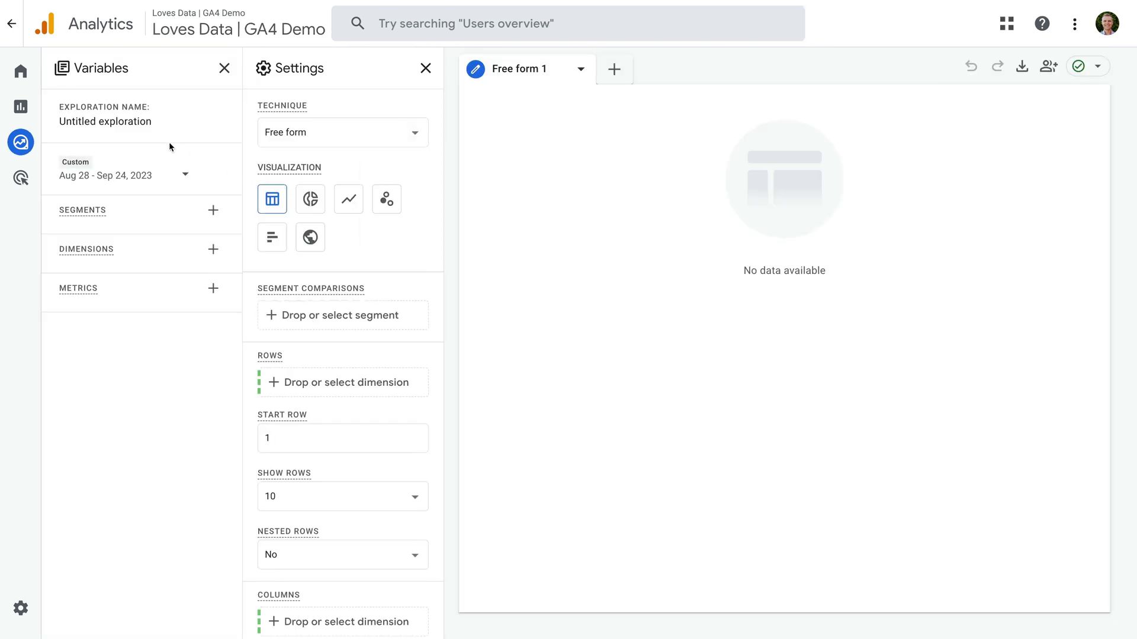
pyautogui.click(134, 123)
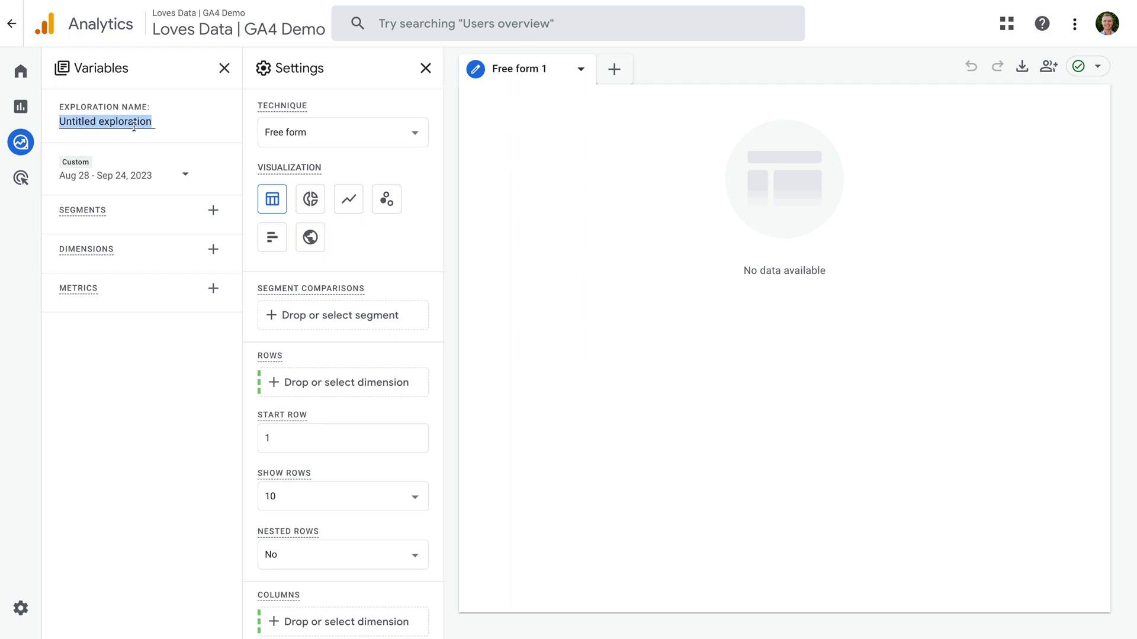
pyautogui.write('File Downloads')
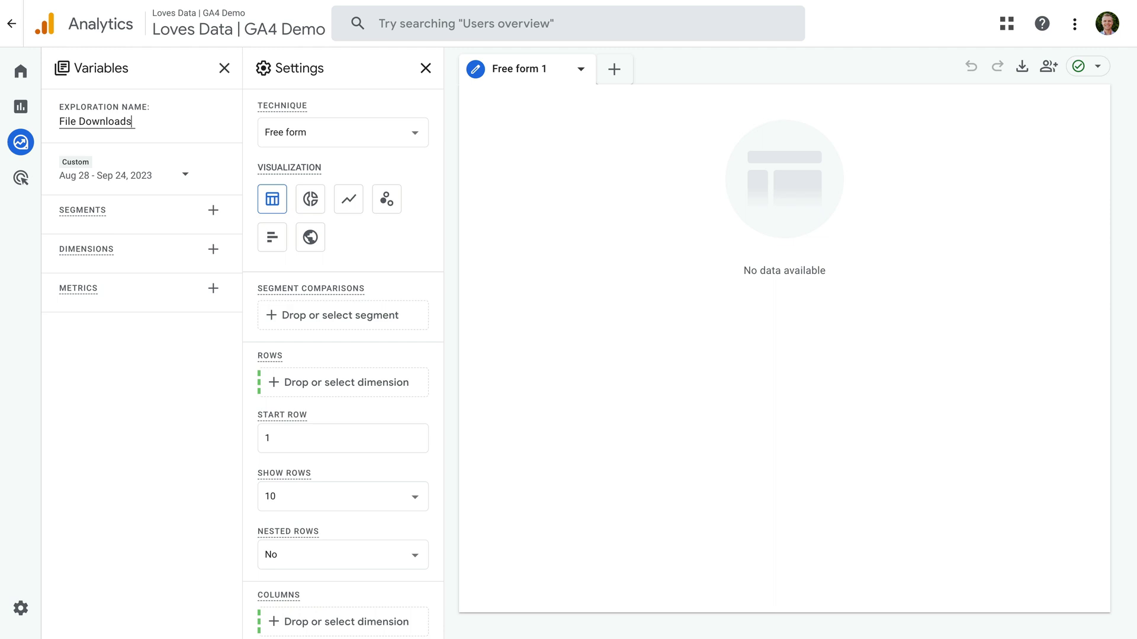
pyautogui.click(144, 175)
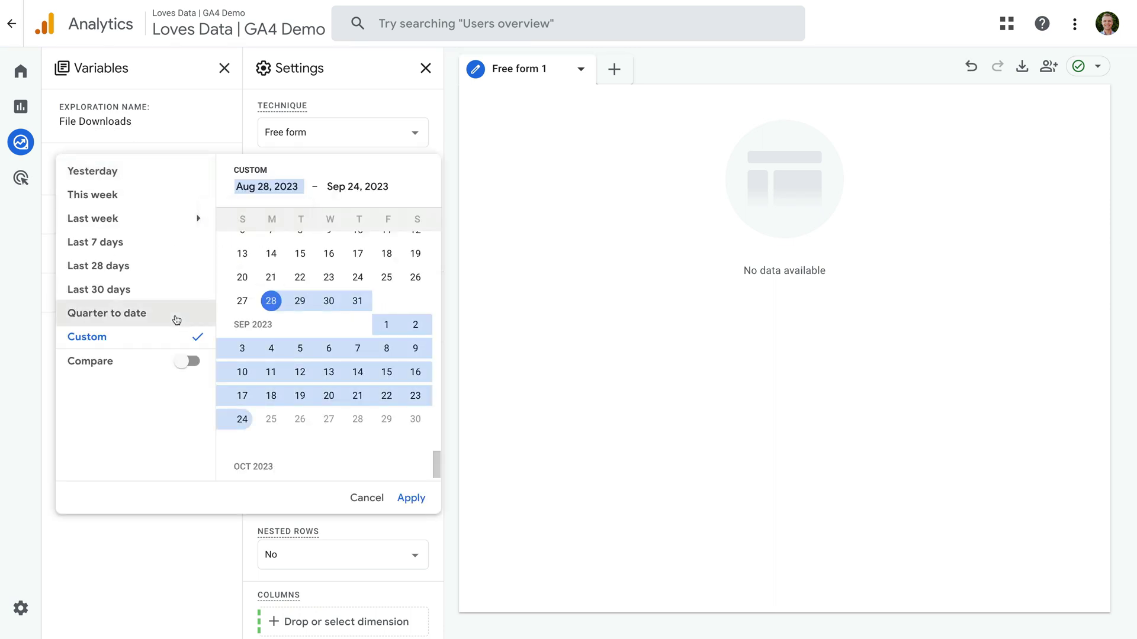
pyautogui.click(170, 314)
pyautogui.click(413, 499)
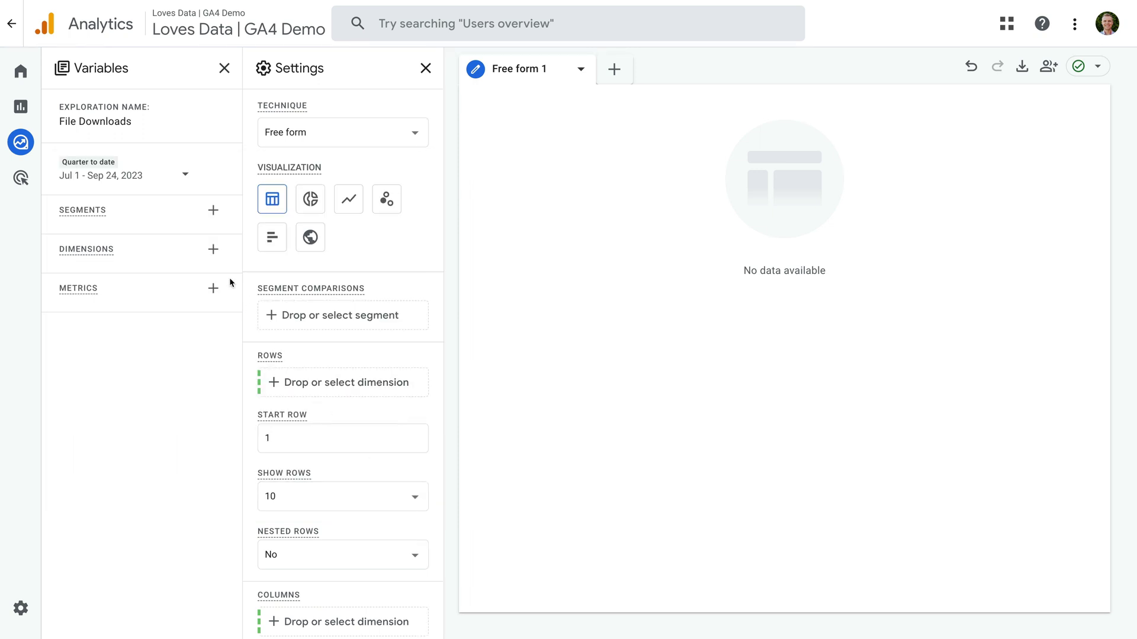
# Search the available dimensions for "file" and "link", and import File extension and File name into the exploration.
pyautogui.click(213, 250)
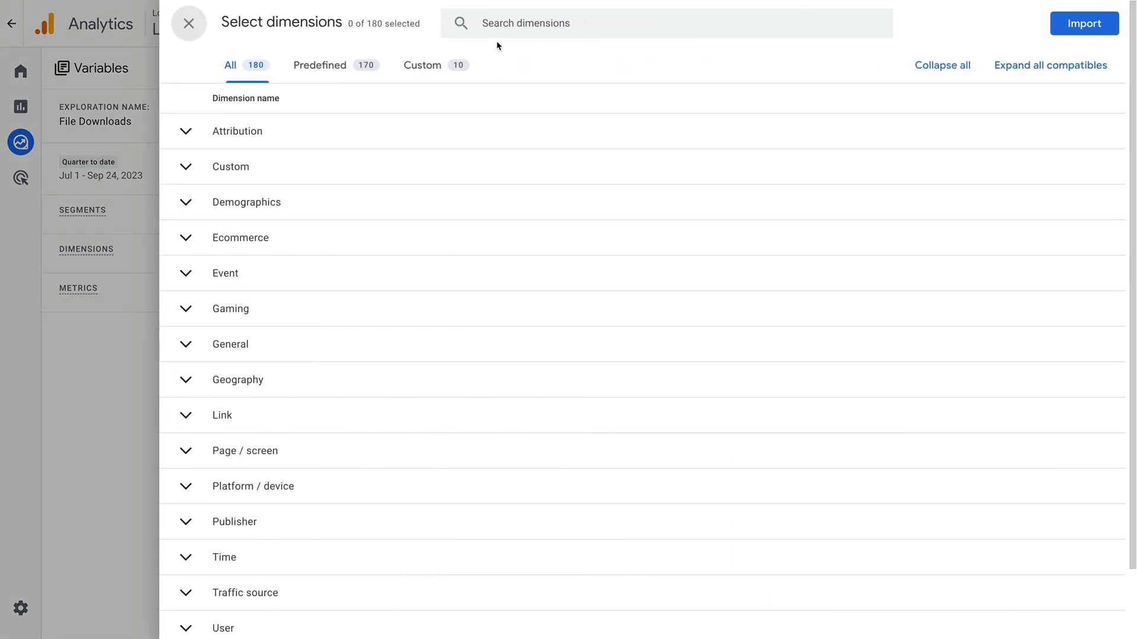
pyautogui.click(497, 24)
pyautogui.write('file')
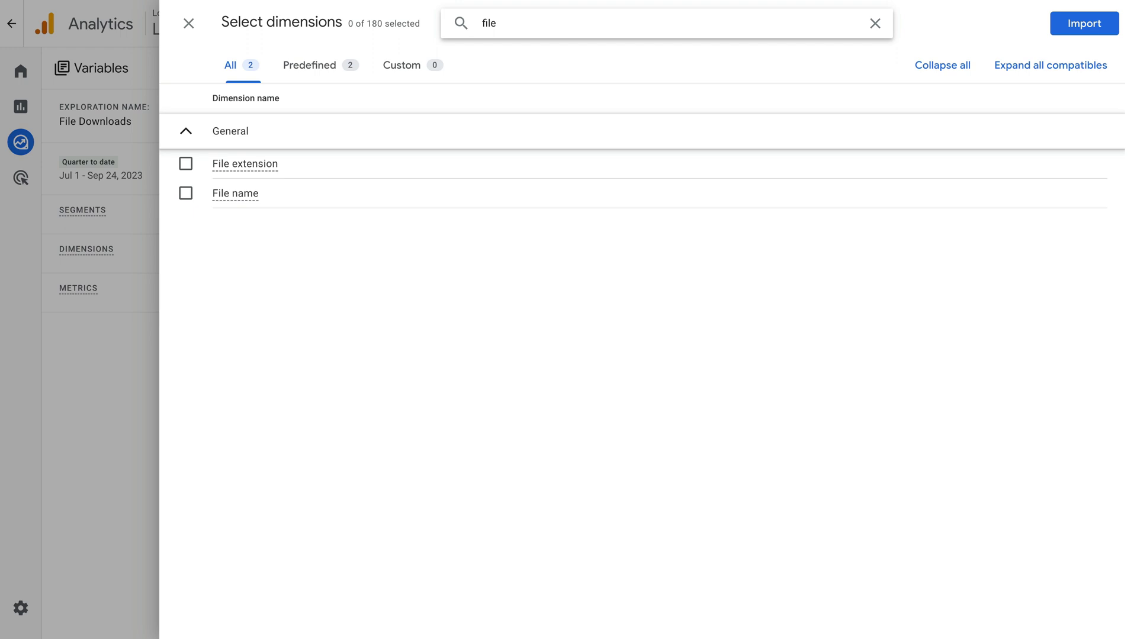
pyautogui.click(185, 165)
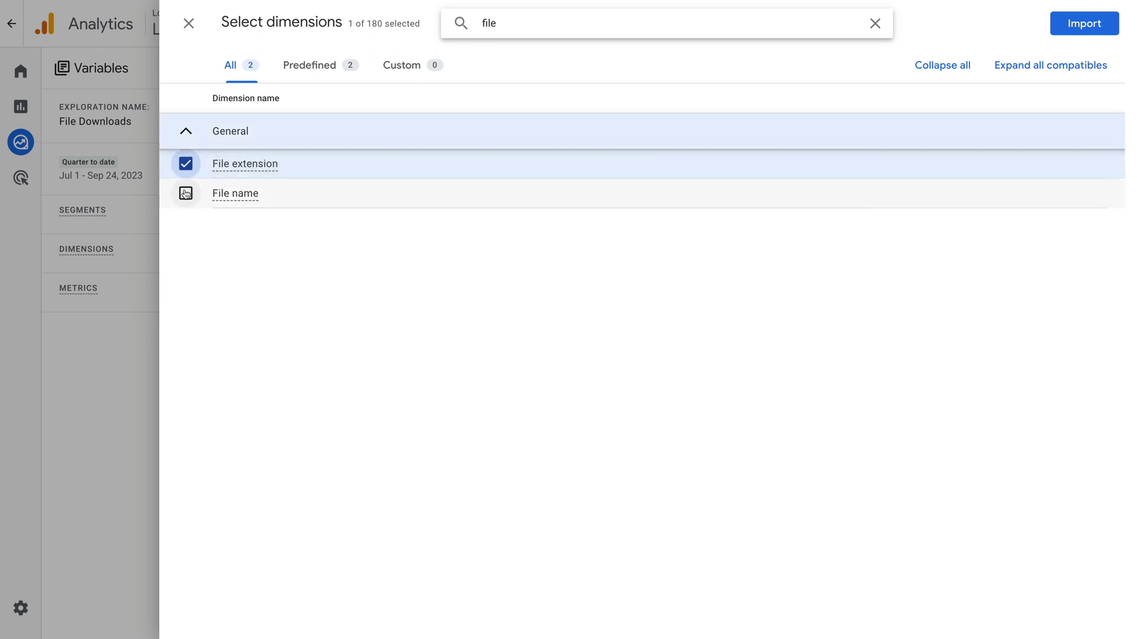
pyautogui.click(185, 195)
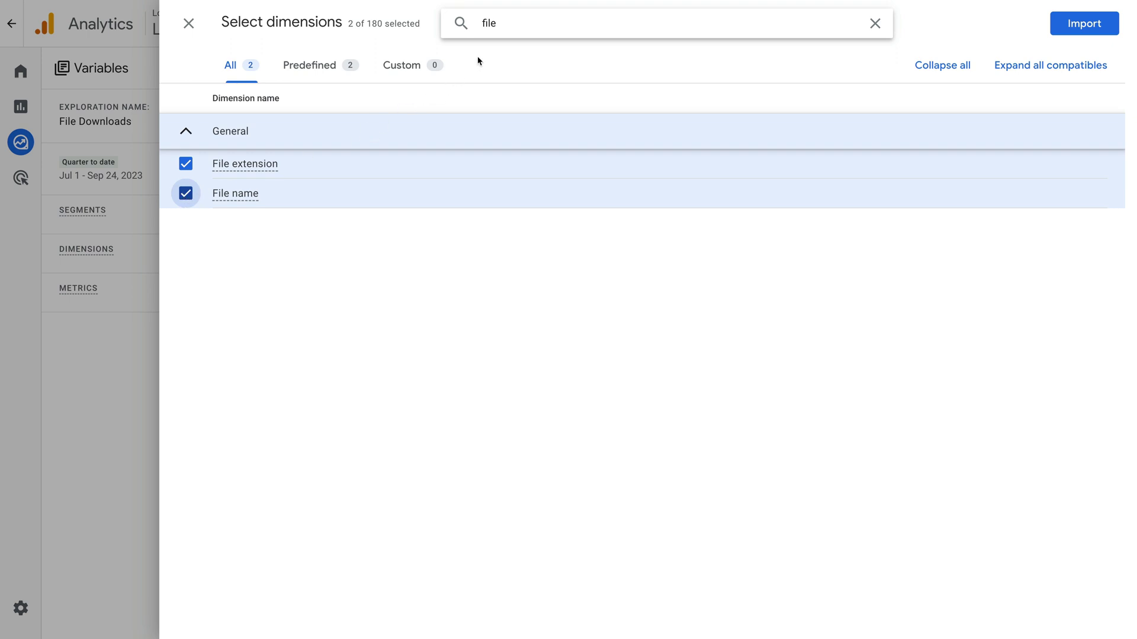
pyautogui.moveTo(502, 26); pyautogui.dragTo(475, 23)
pyautogui.write('link')
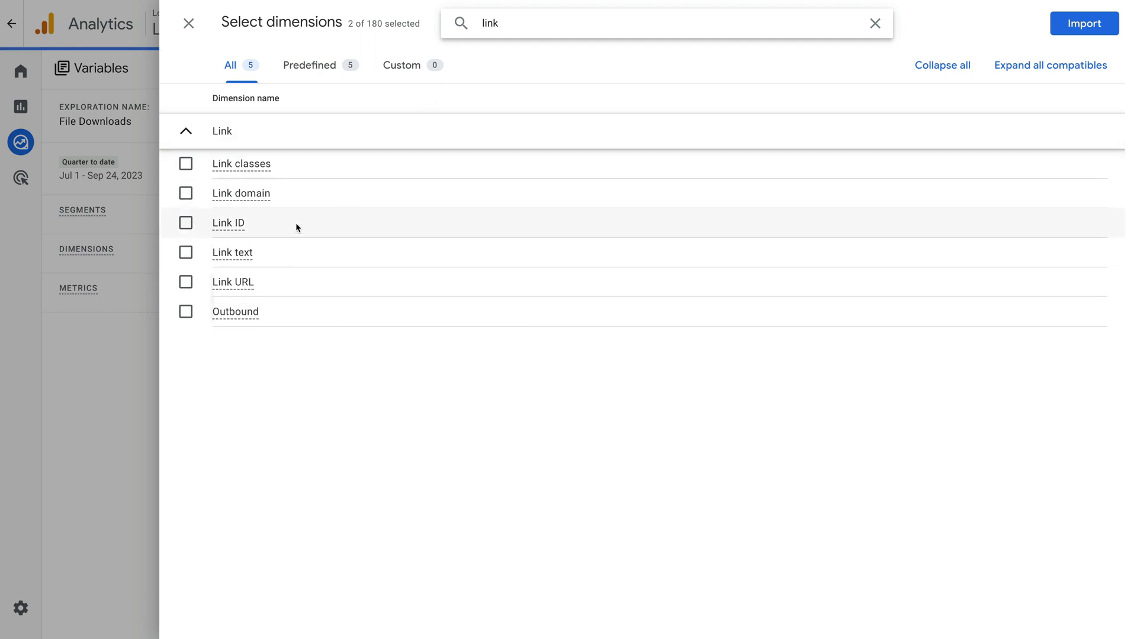
pyautogui.moveTo(311, 161)
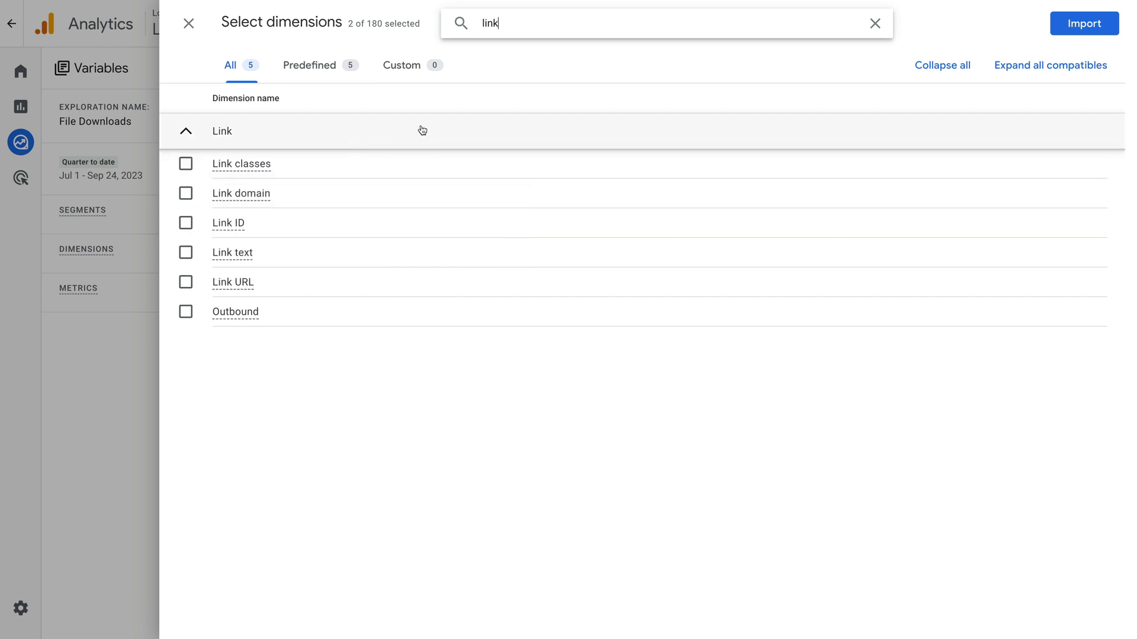
pyautogui.click(1078, 25)
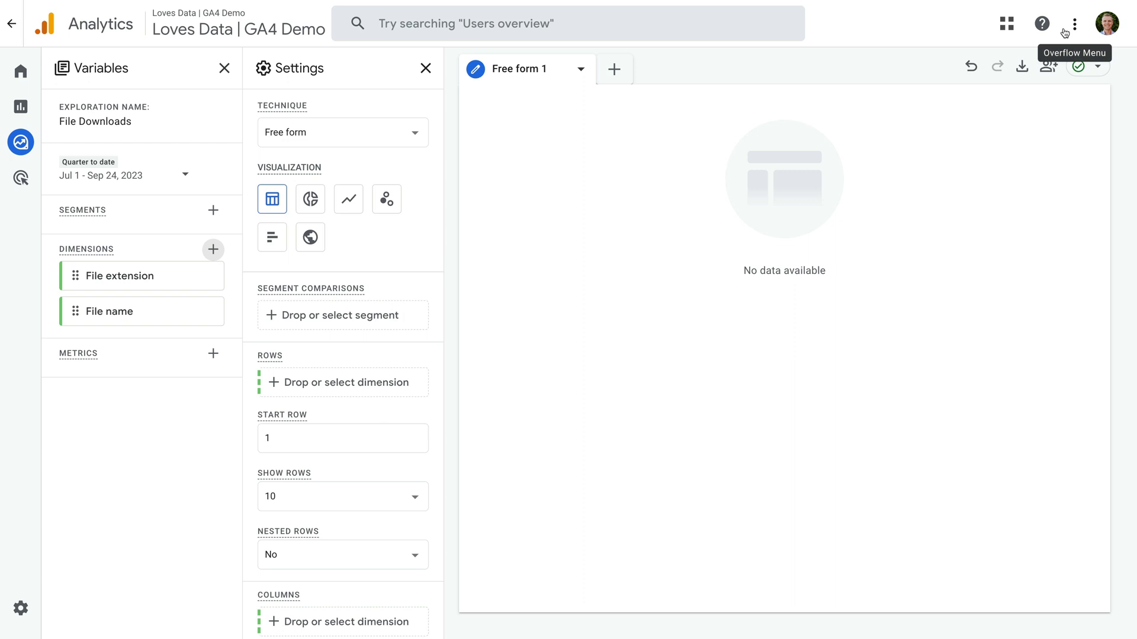
# Import the Event count and Total users metrics into the exploration.
pyautogui.click(215, 354)
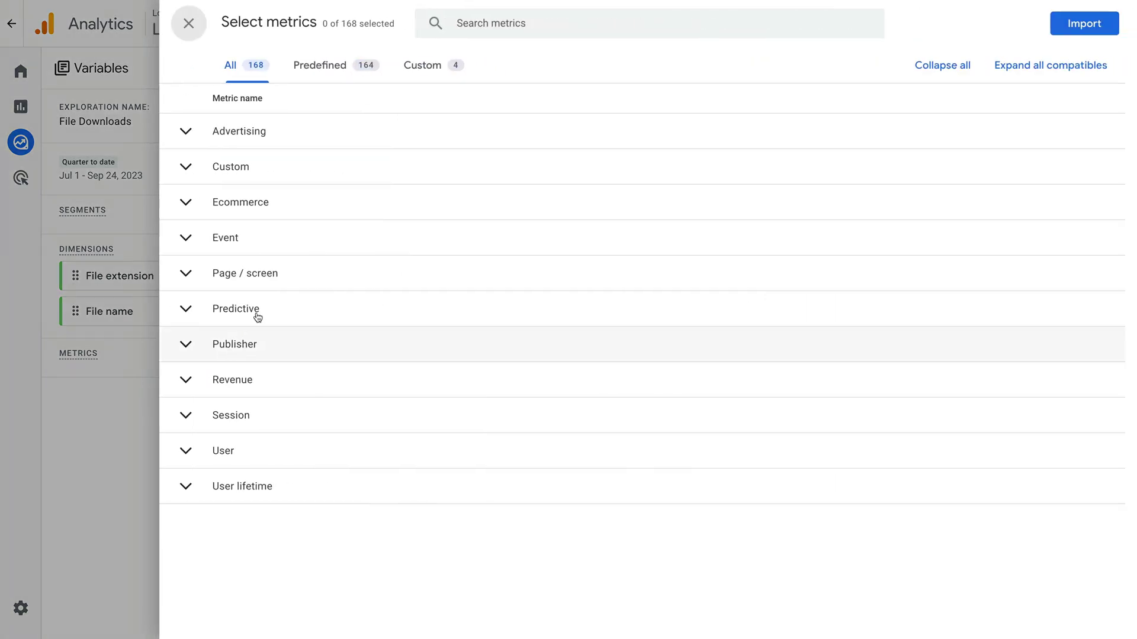
pyautogui.click(486, 28)
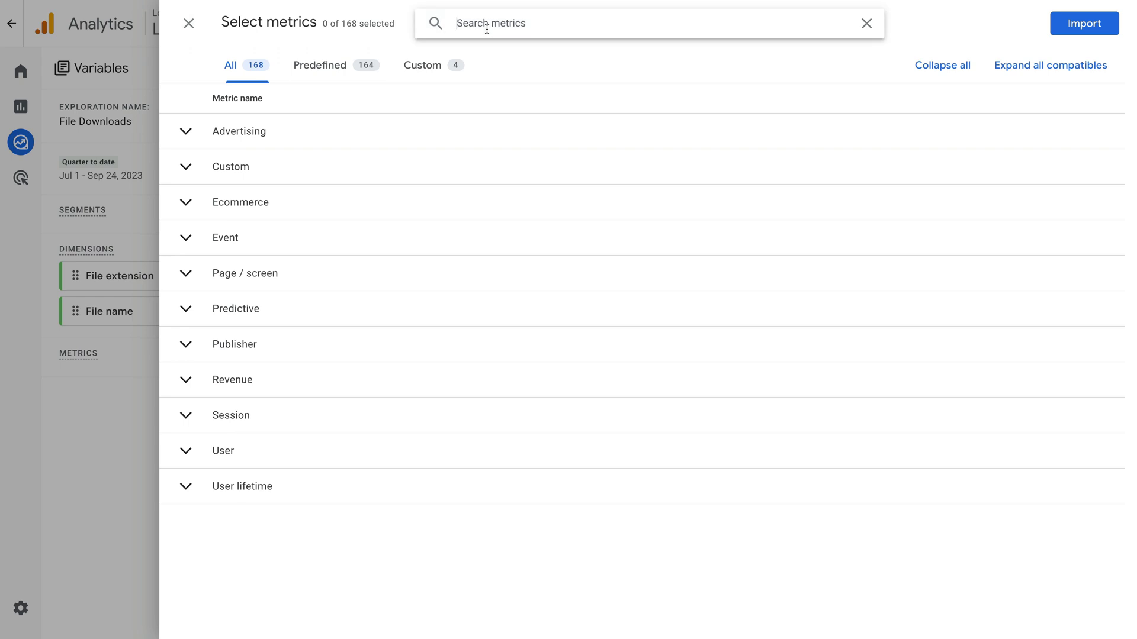
pyautogui.write('event count')
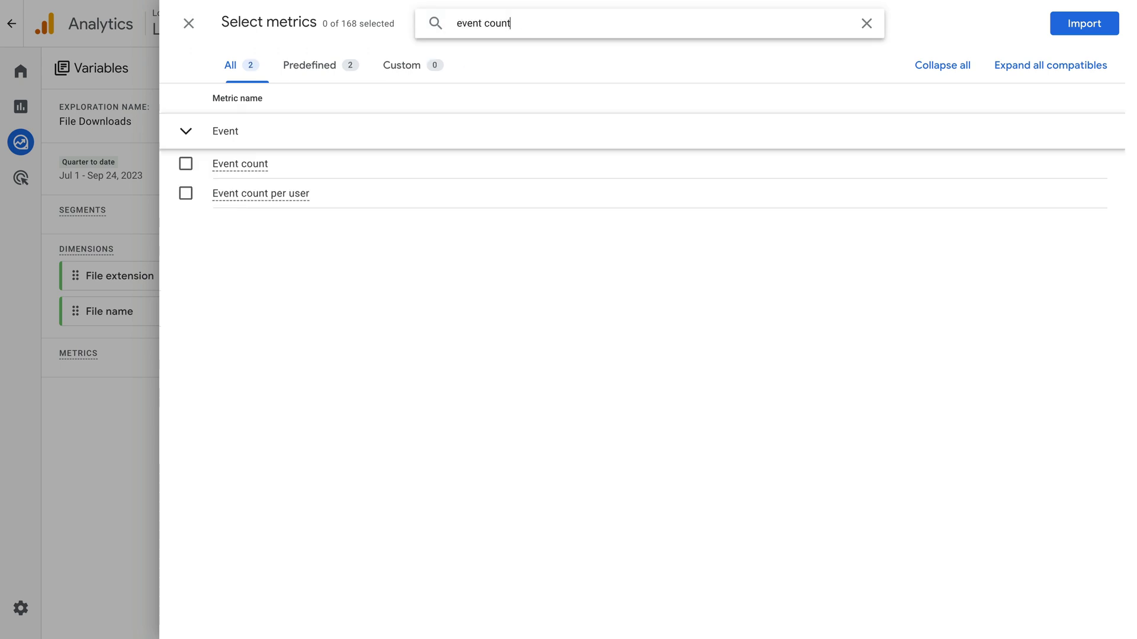
pyautogui.click(185, 163)
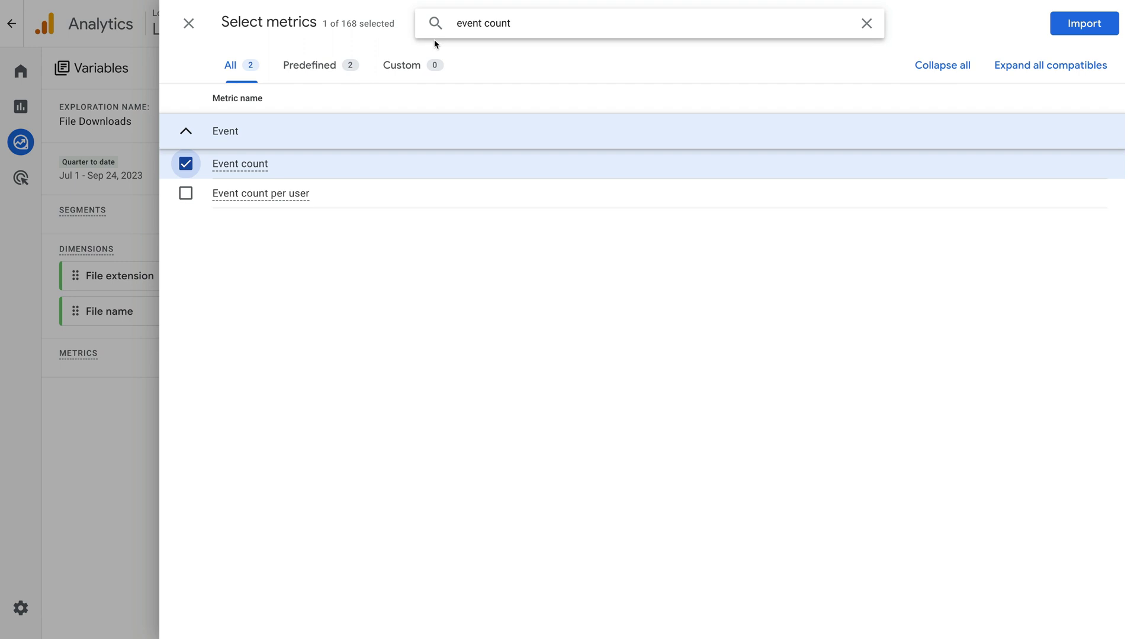
pyautogui.moveTo(510, 29); pyautogui.dragTo(444, 24)
pyautogui.write('total users')
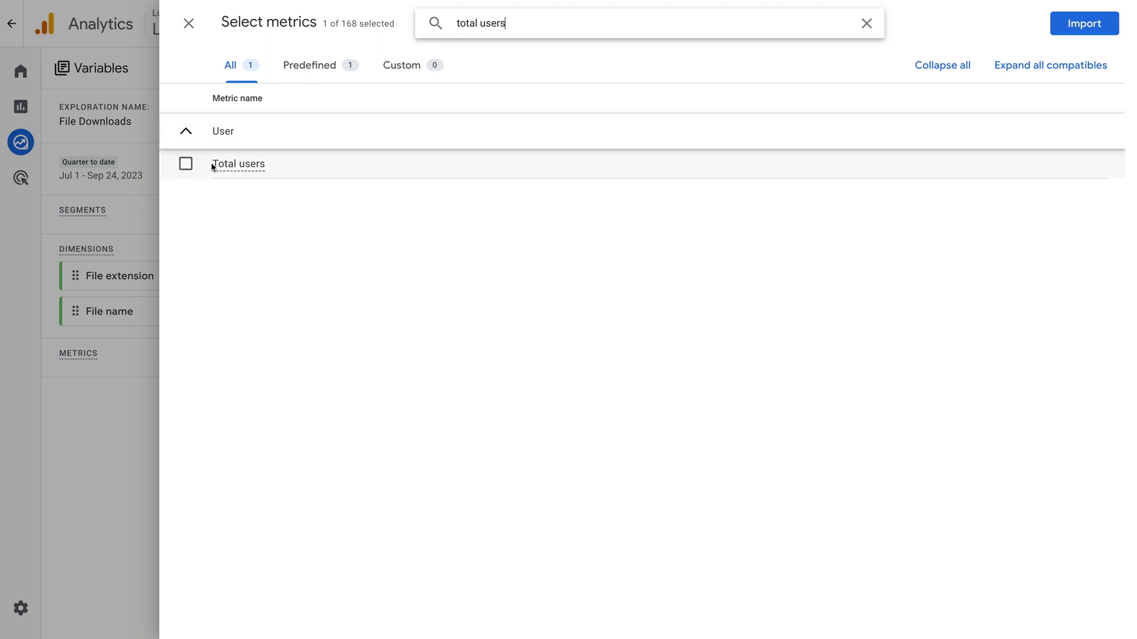
pyautogui.click(187, 165)
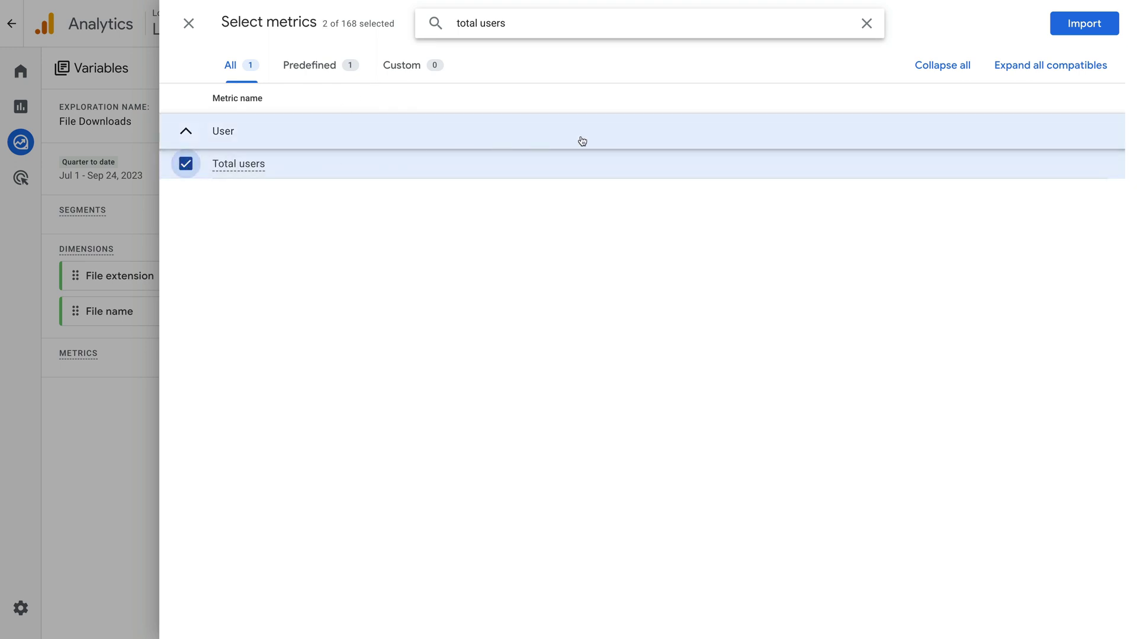
pyautogui.click(1084, 26)
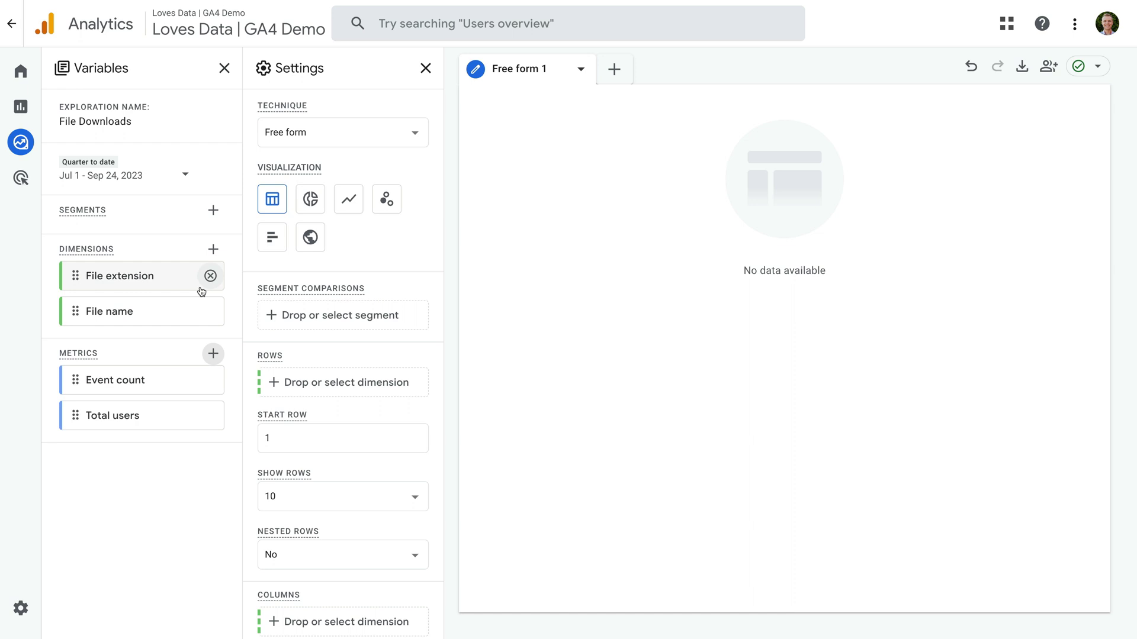
# Add File extension and File name as table rows, and Event count and Total users as values.
pyautogui.doubleClick(177, 287)
pyautogui.doubleClick(160, 313)
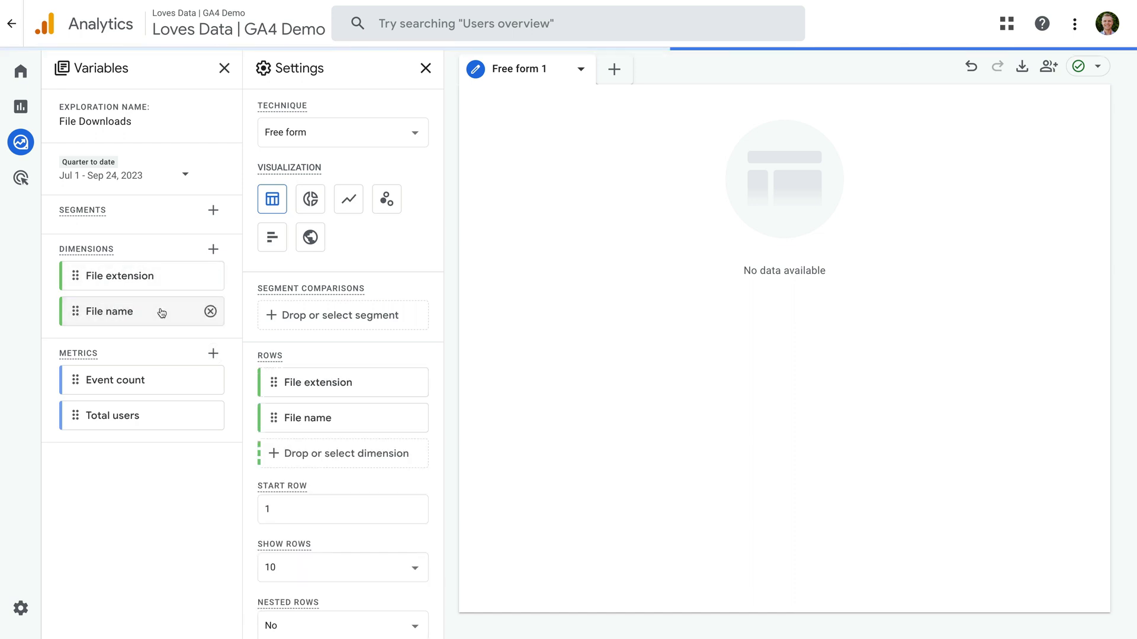
pyautogui.doubleClick(168, 379)
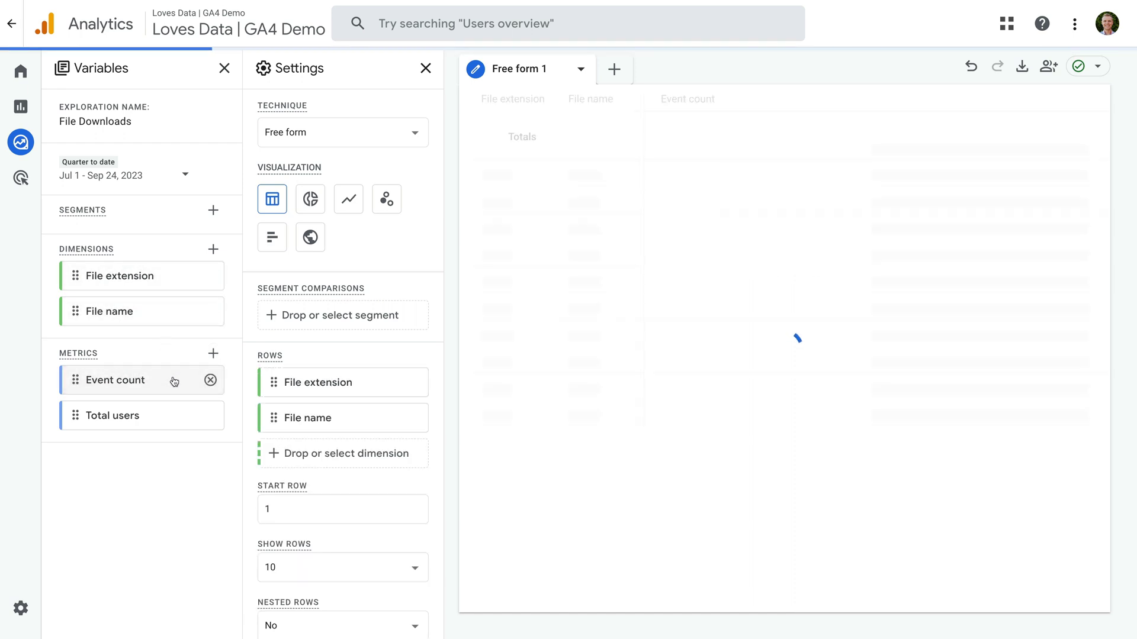
pyautogui.doubleClick(173, 422)
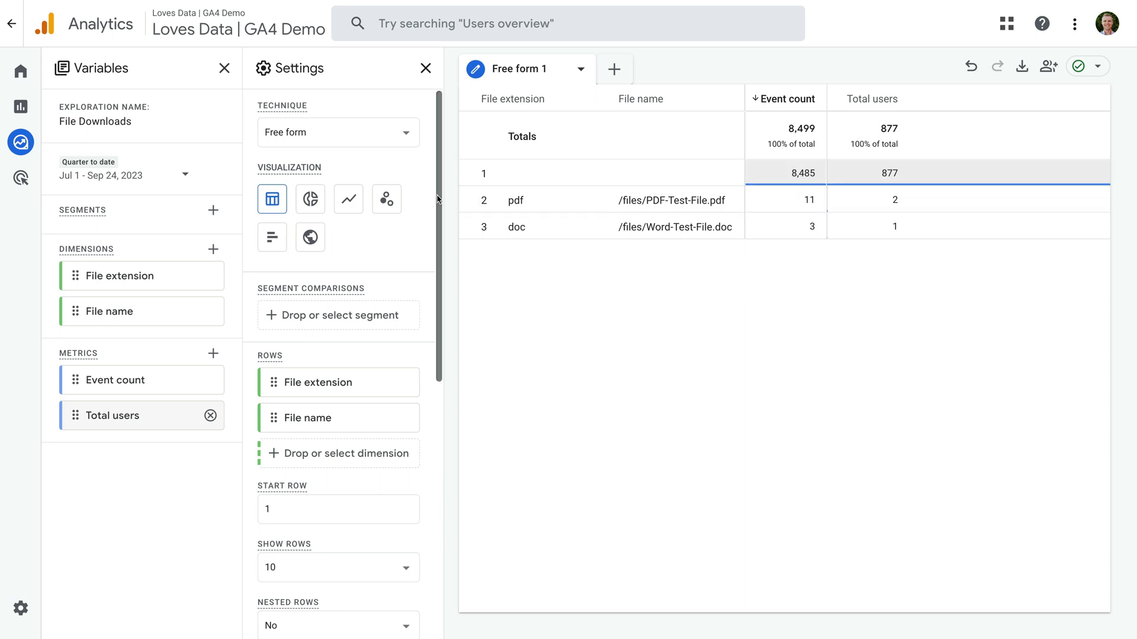
# Filter the exploration table to rows where File extension matches the regex ".+".
pyautogui.scroll(-8, 438, 199)
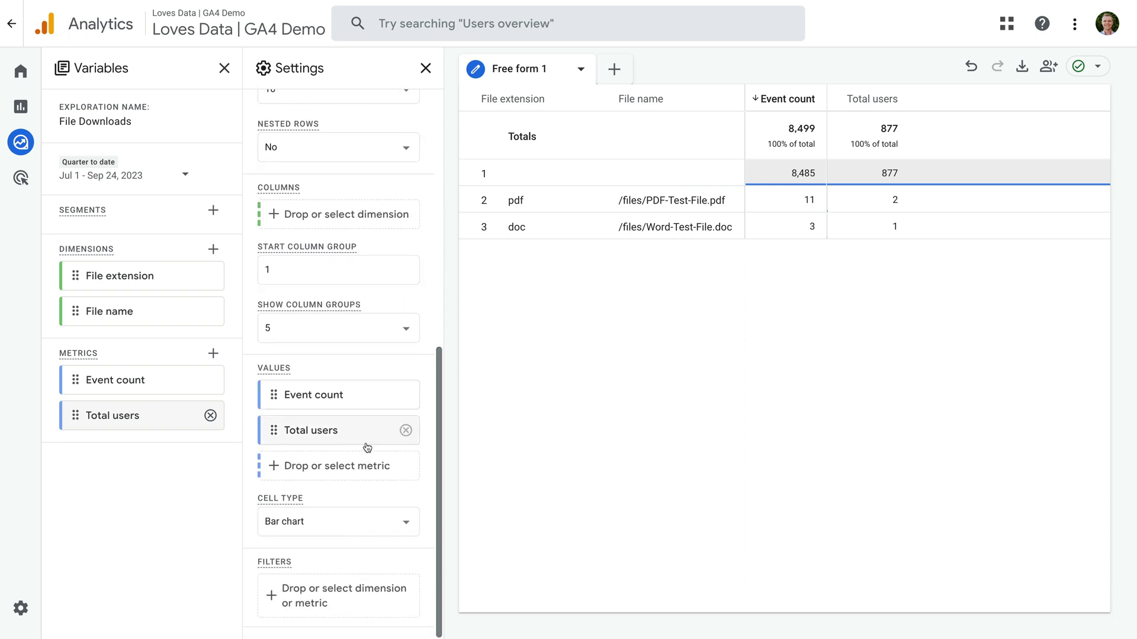
pyautogui.click(320, 593)
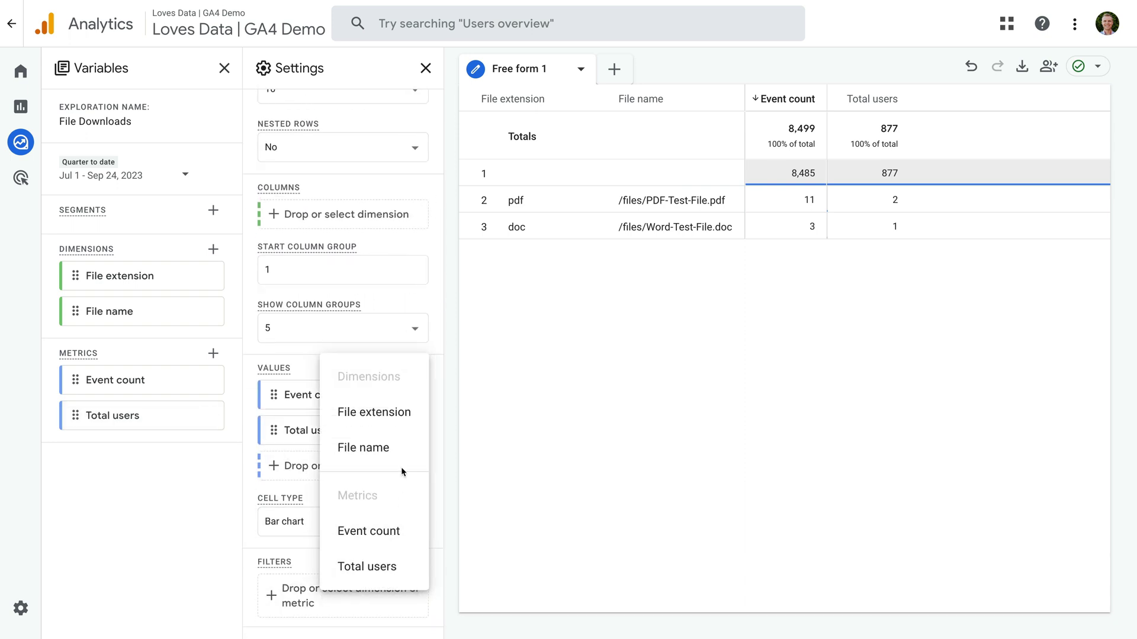
pyautogui.click(405, 418)
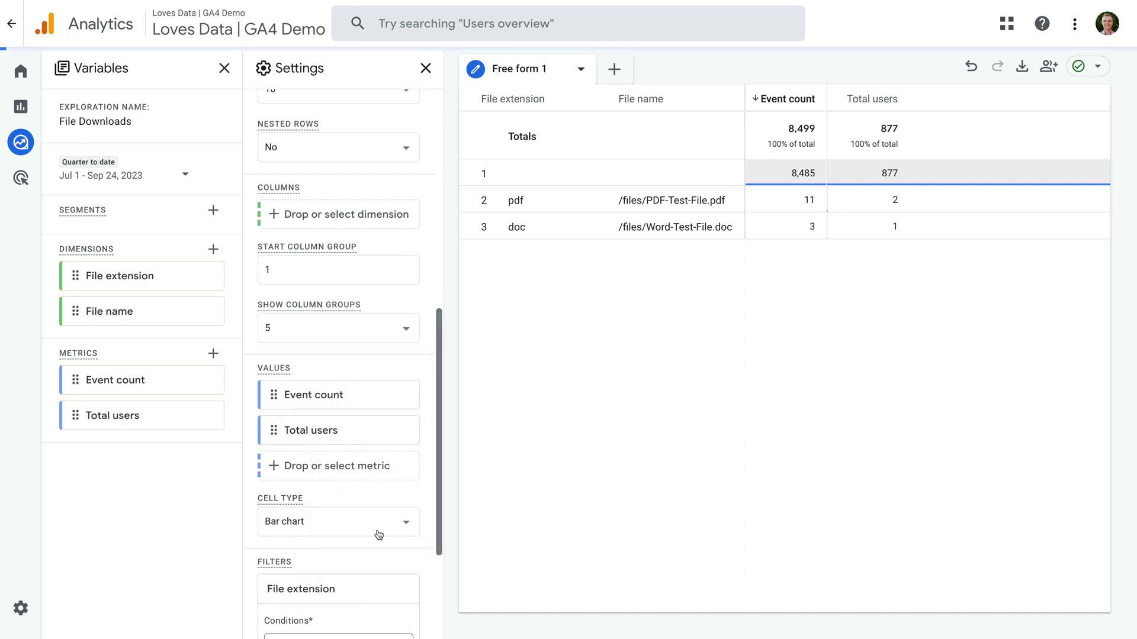
pyautogui.scroll(-3, 371, 569)
pyautogui.click(346, 469)
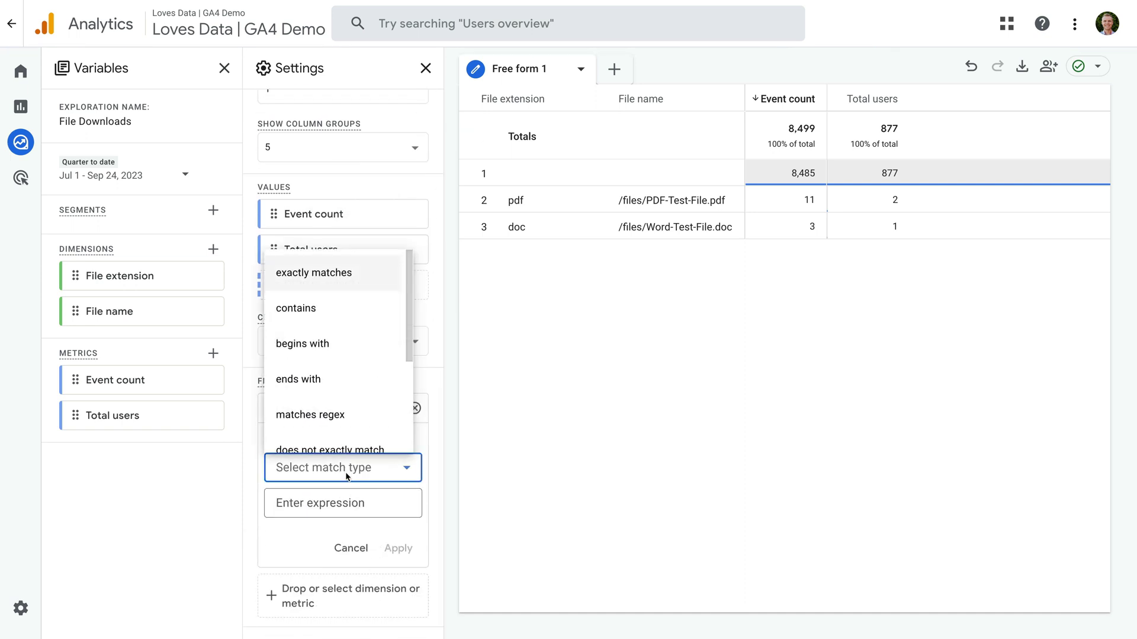
pyautogui.click(351, 416)
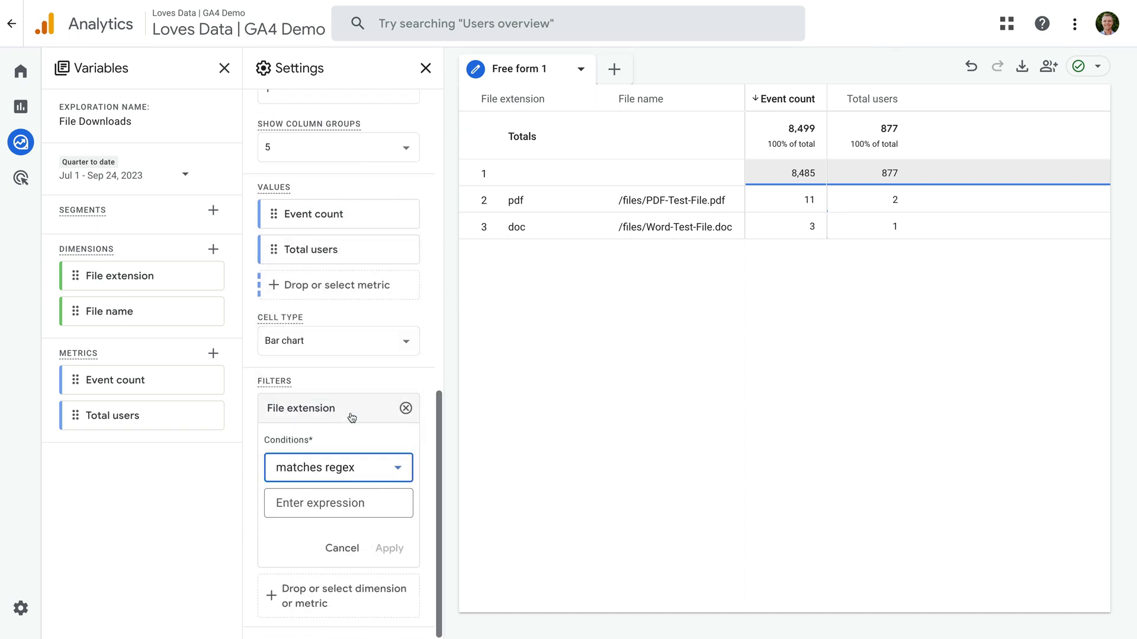
pyautogui.click(319, 504)
pyautogui.write('.+')
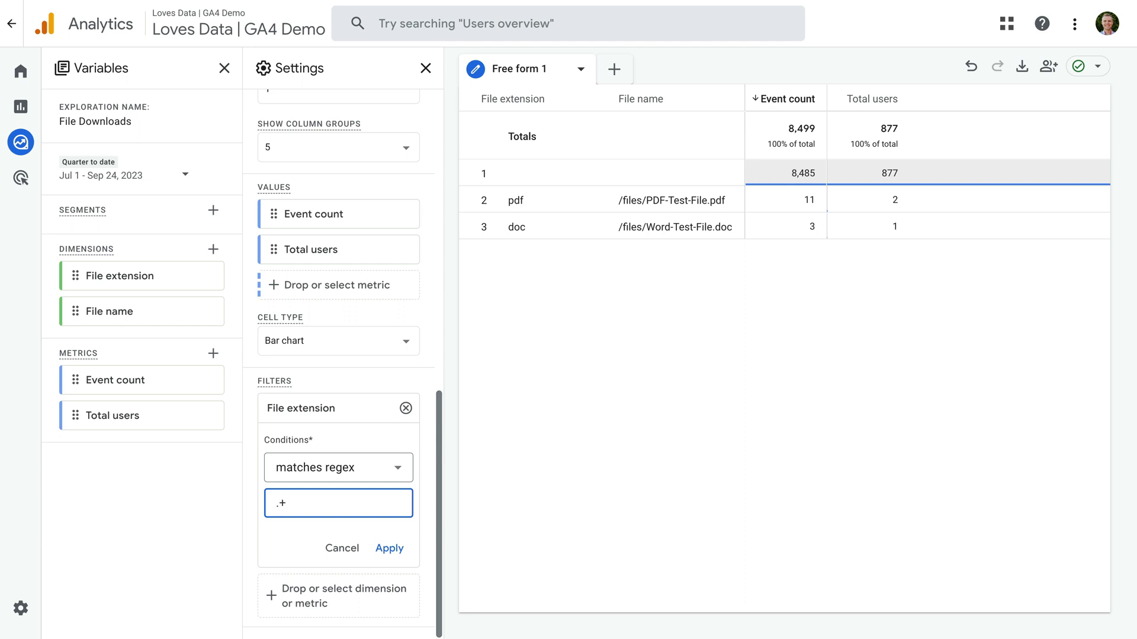
pyautogui.click(390, 548)
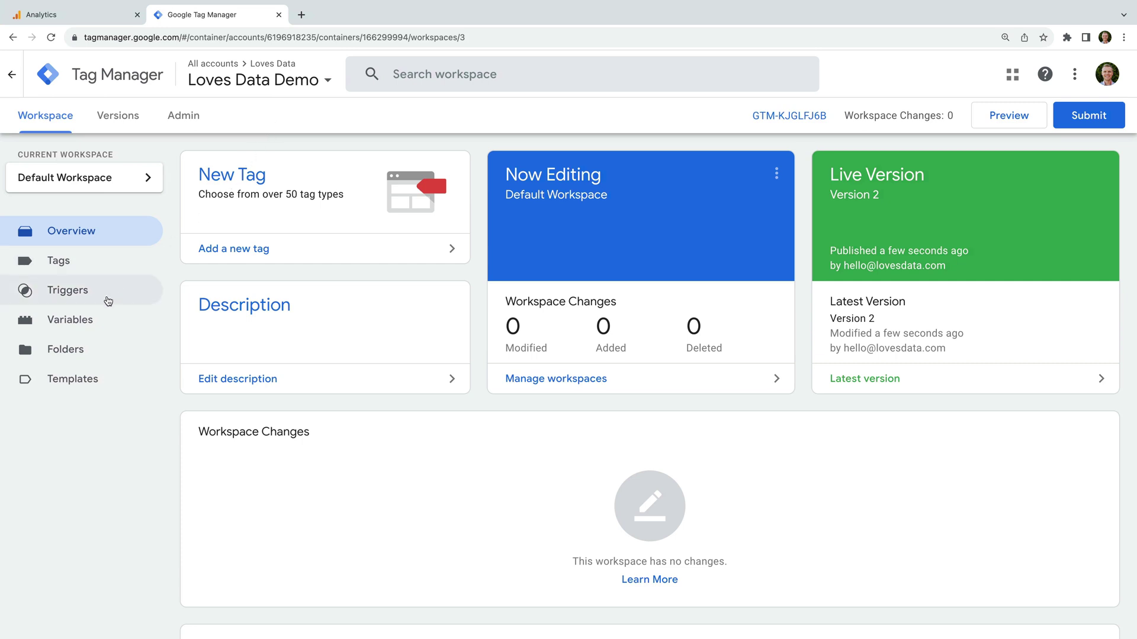
# In the Google Tag Manager workspace, enable the built-in Click URL variable.
pyautogui.click(103, 321)
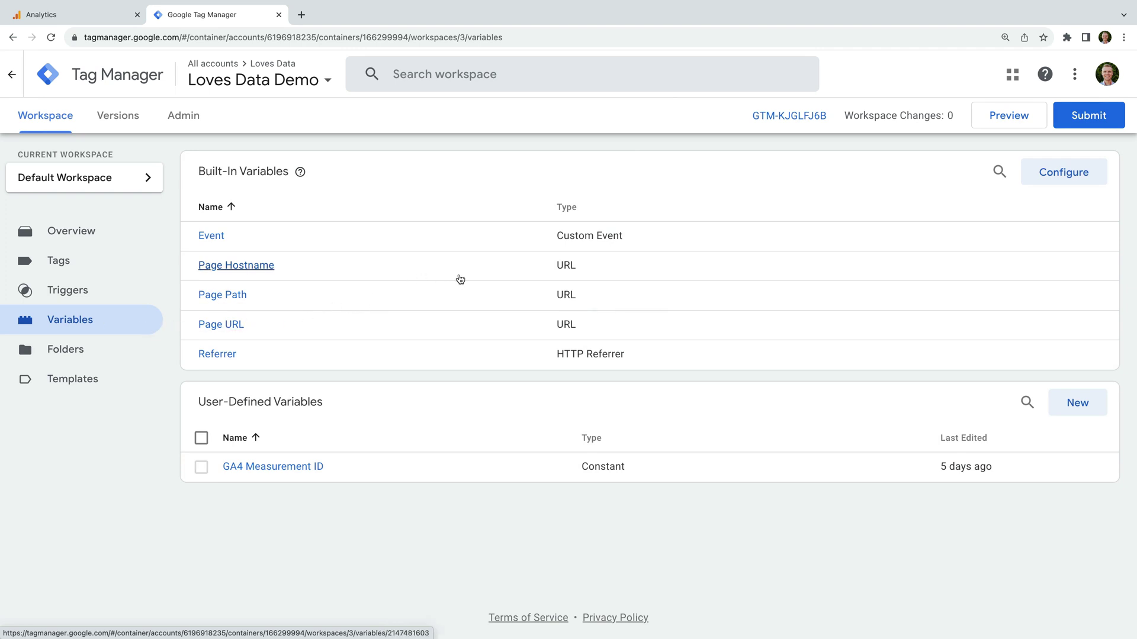
pyautogui.click(1073, 180)
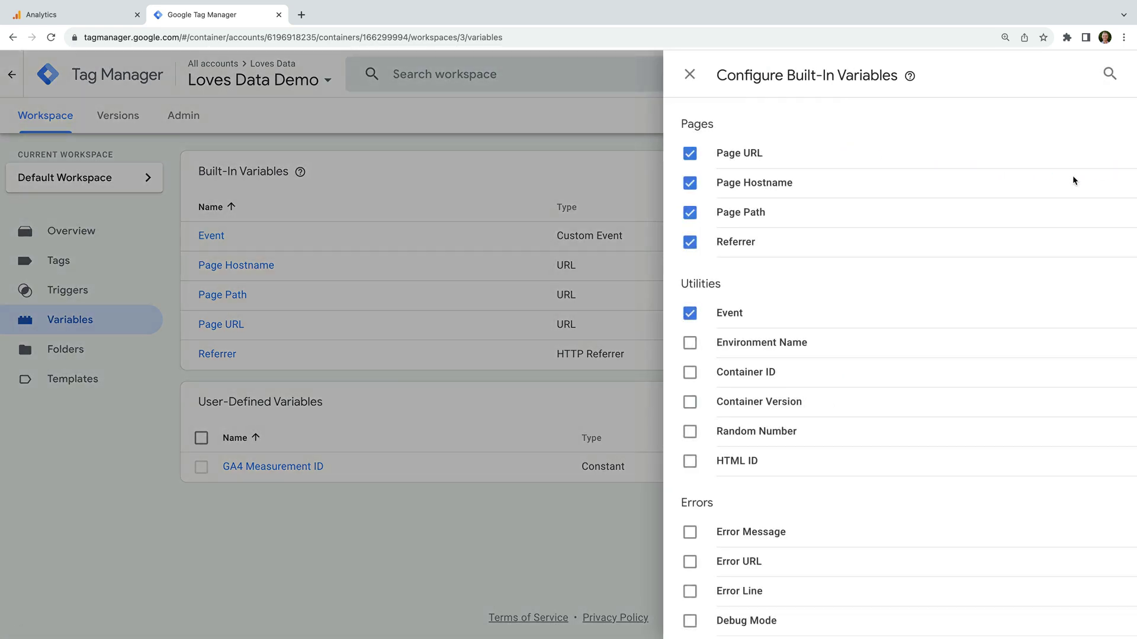
pyautogui.scroll(-4, 823, 338)
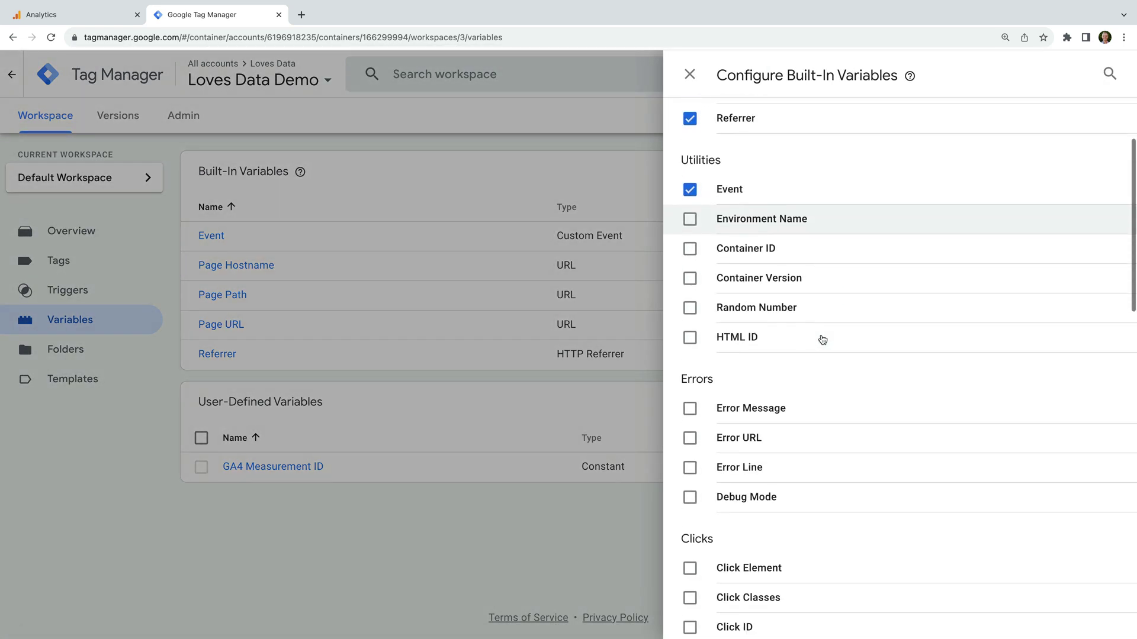
pyautogui.scroll(-3, 823, 339)
pyautogui.click(689, 413)
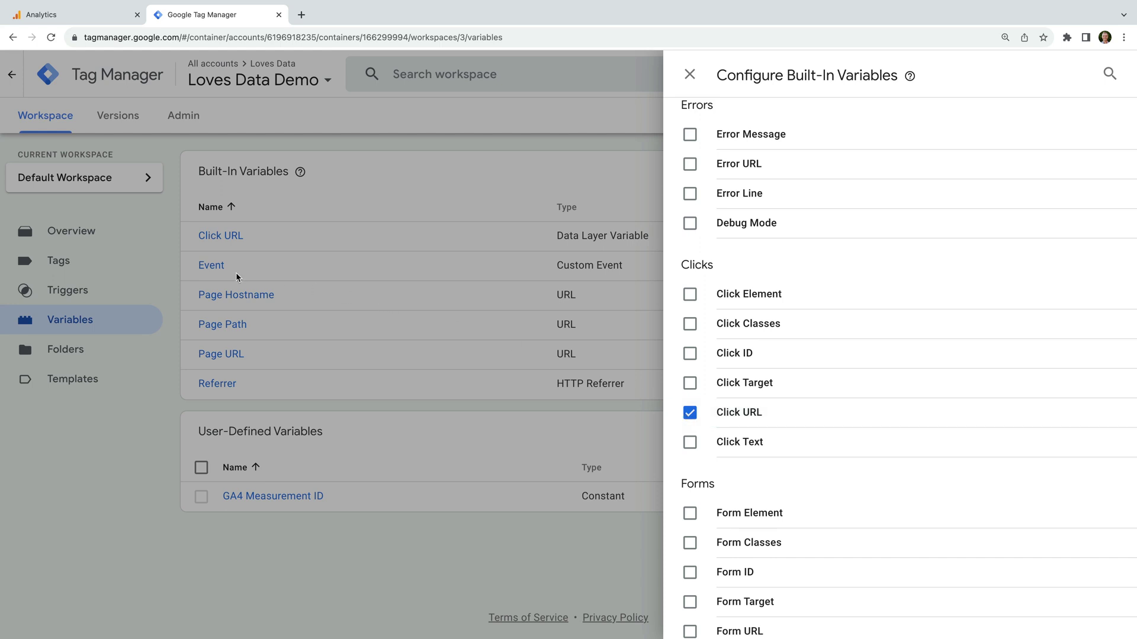
pyautogui.click(169, 257)
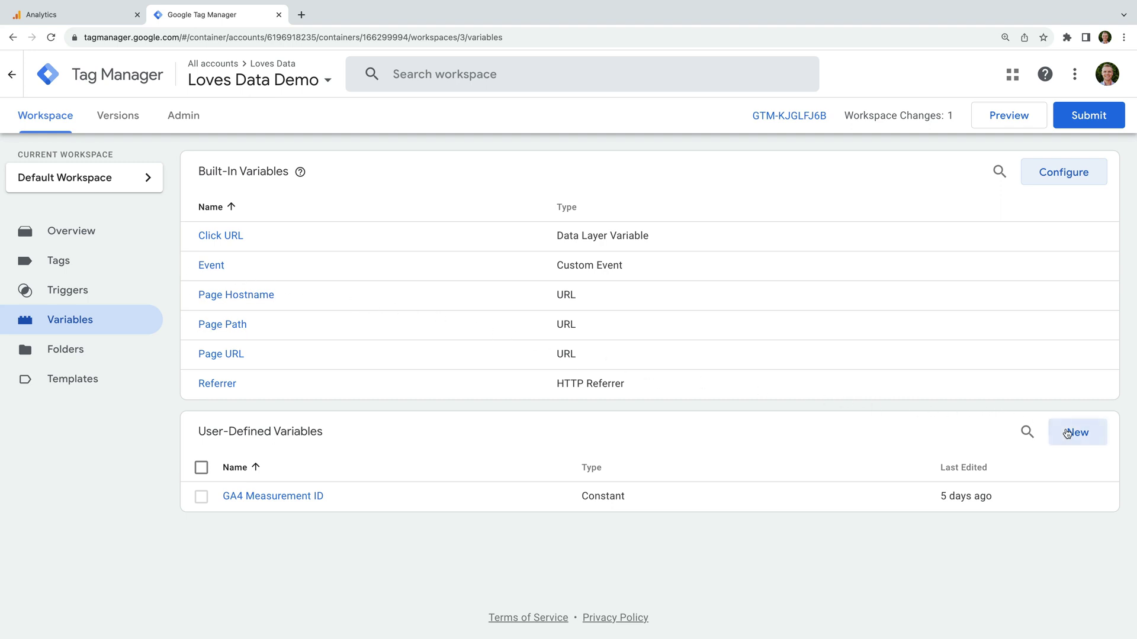
# Start a new user-defined variable and name it "Click URL File Extension".
pyautogui.click(1073, 431)
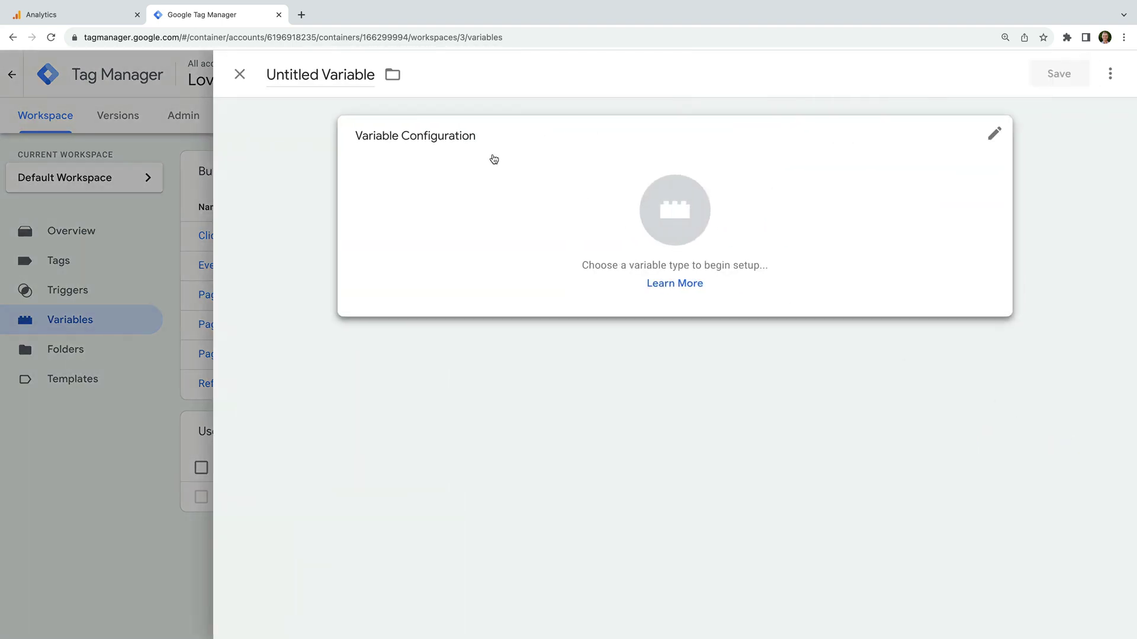
pyautogui.click(335, 70)
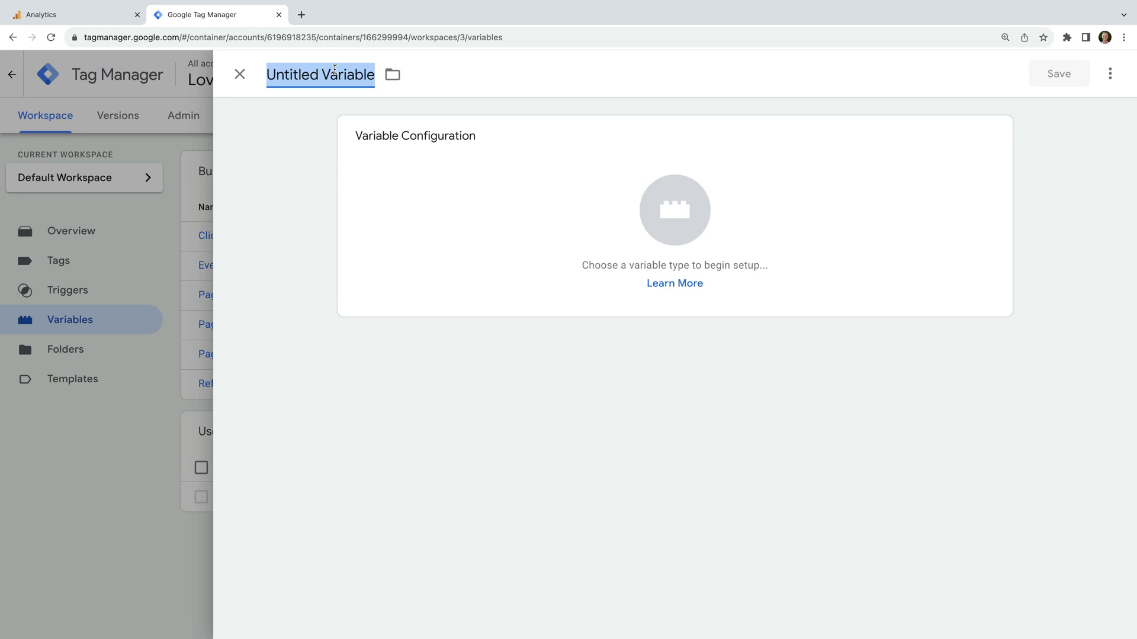
pyautogui.write('Click URL')
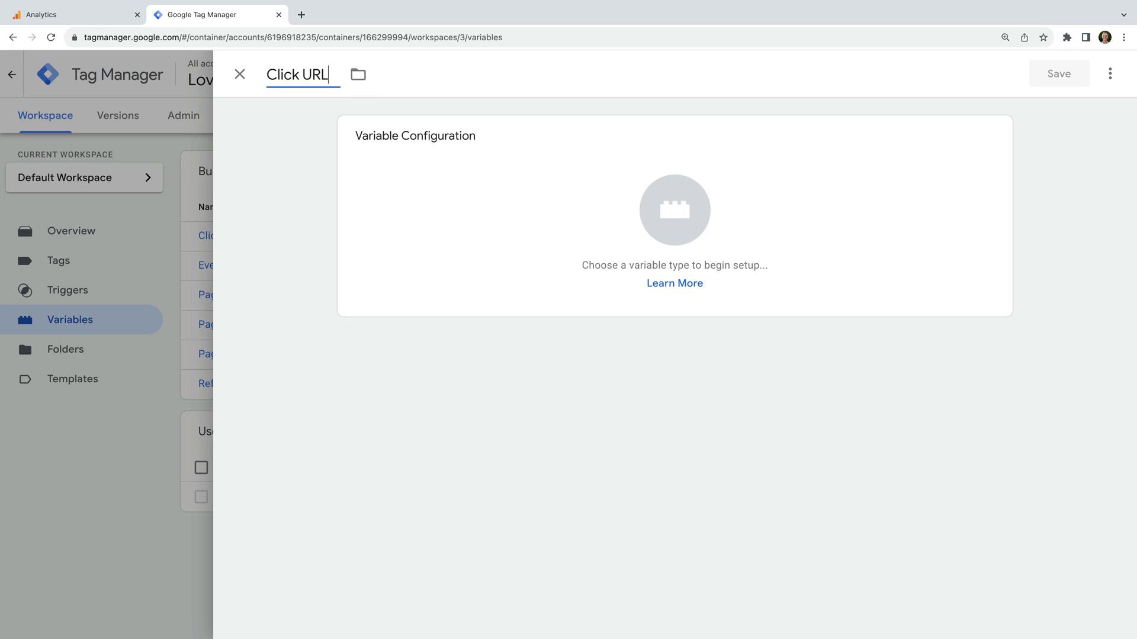
pyautogui.write(' File Ex')
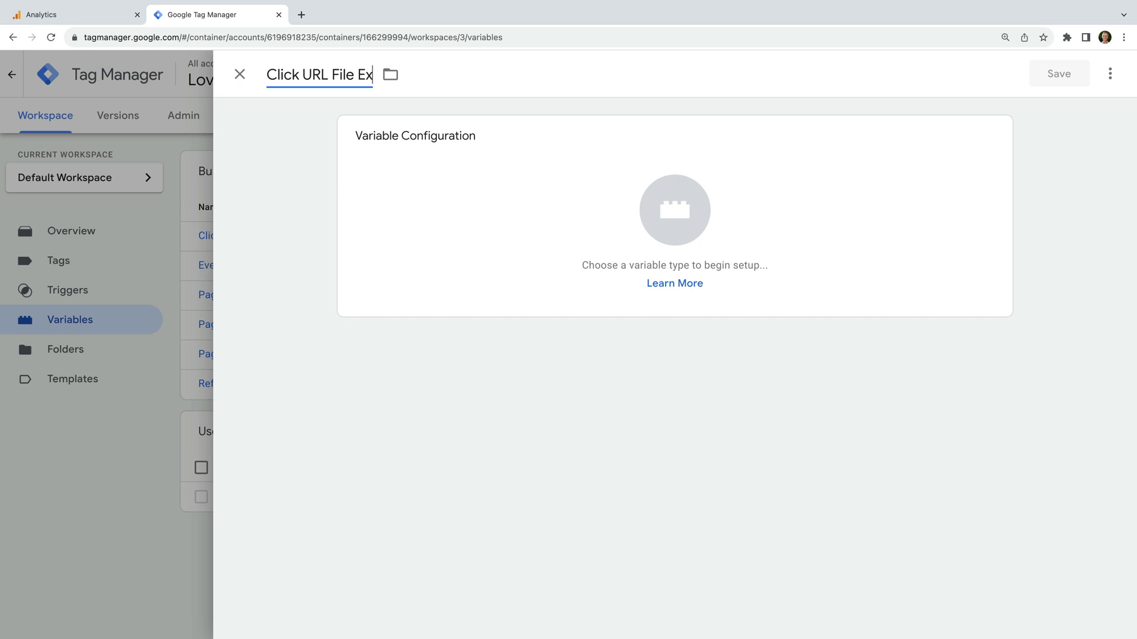
pyautogui.write('tension')
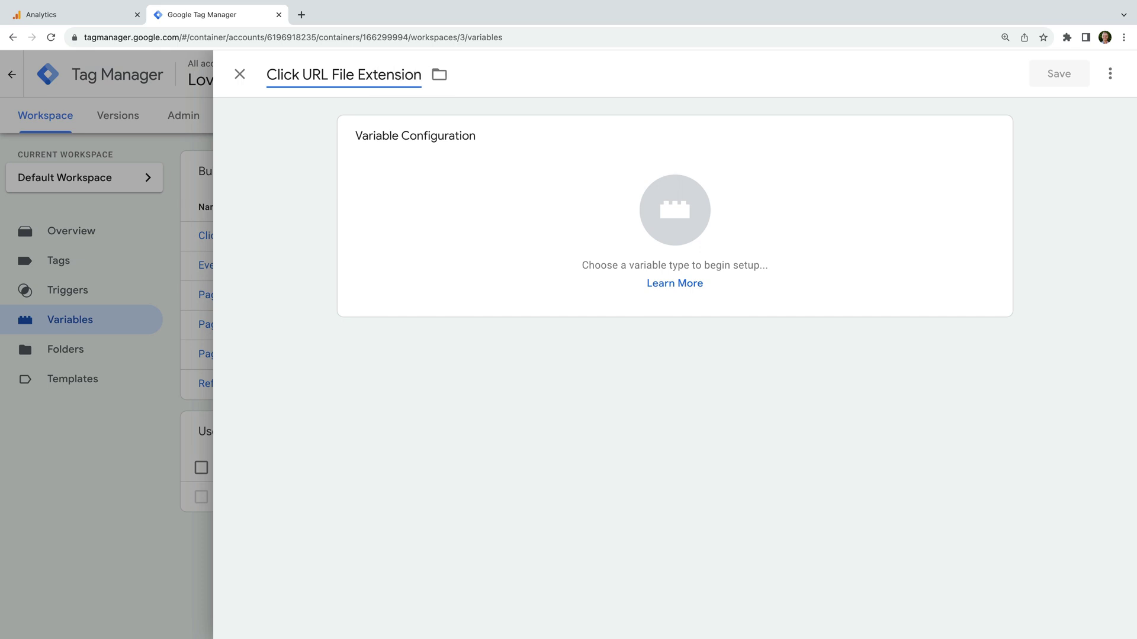
pyautogui.click(293, 130)
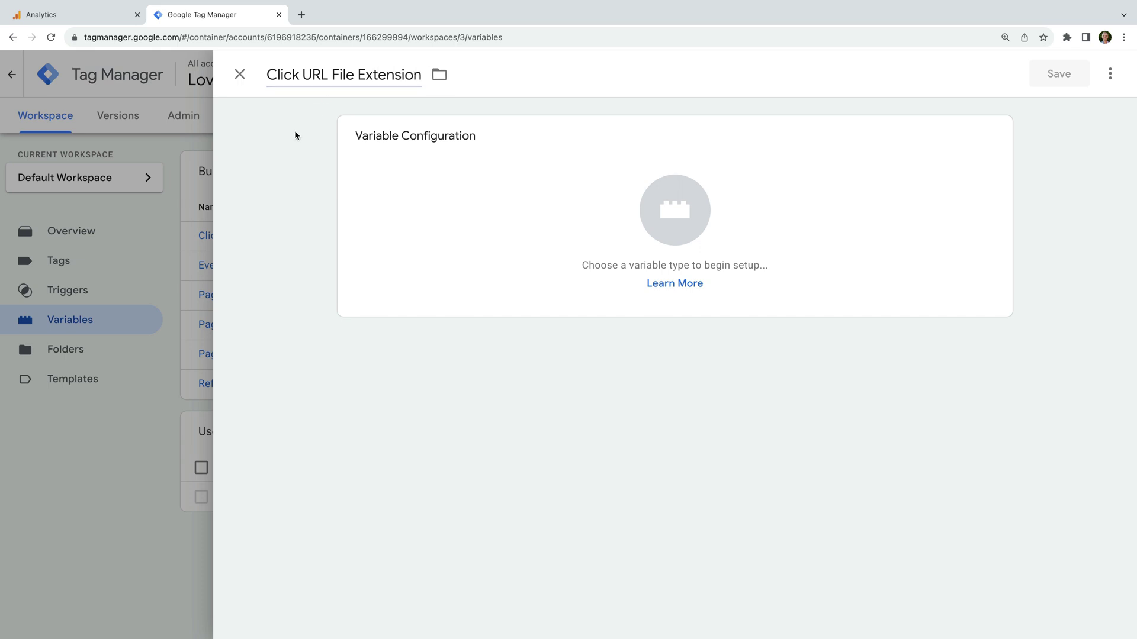
# Configure the variable as an Auto-Event Variable of type Element URL with the File Extension component, and save it.
pyautogui.click(425, 153)
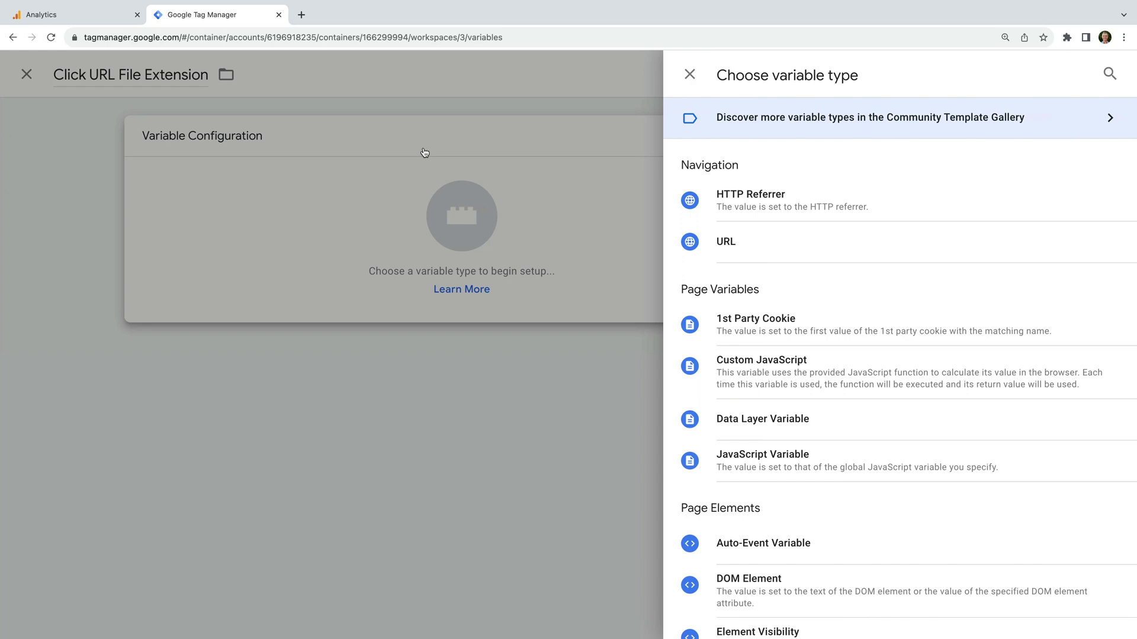
pyautogui.scroll(-3, 765, 290)
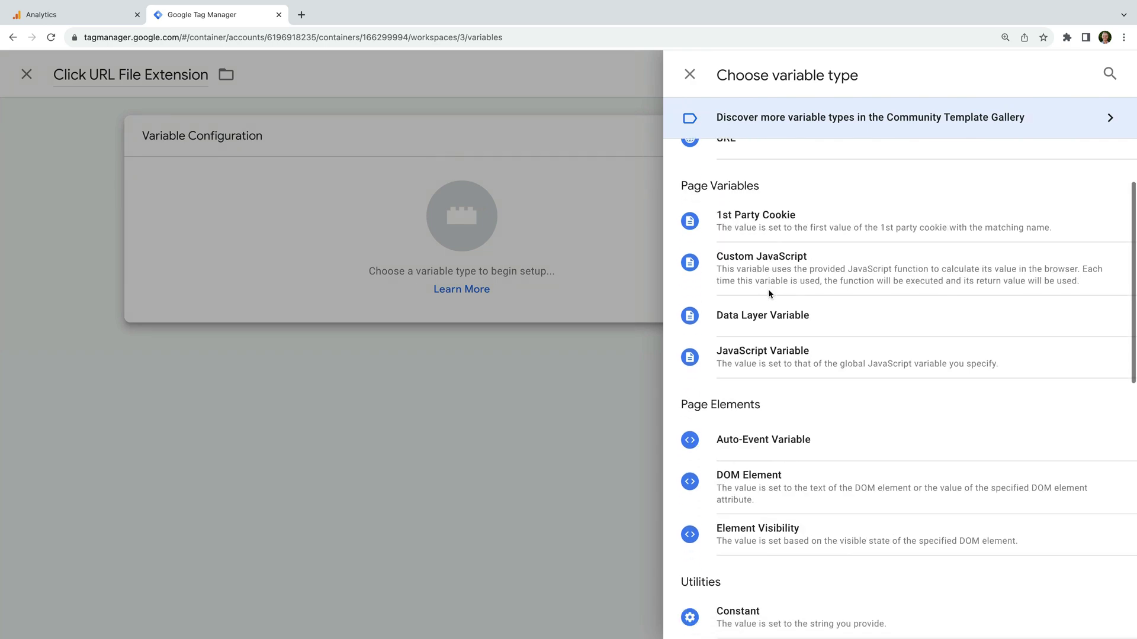
pyautogui.click(759, 392)
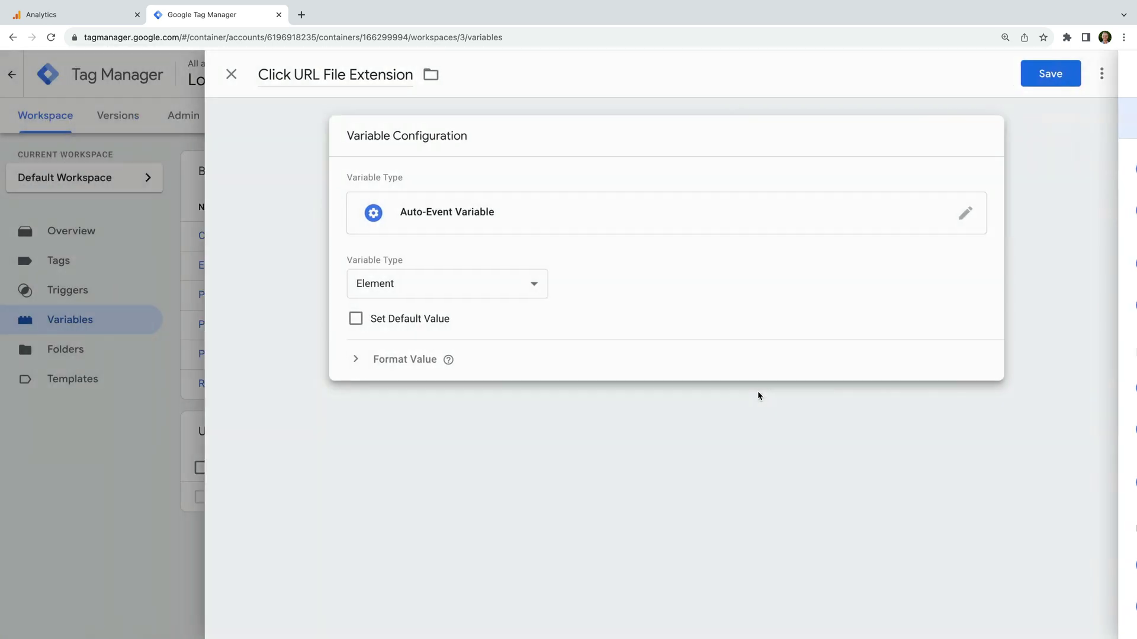
pyautogui.click(532, 290)
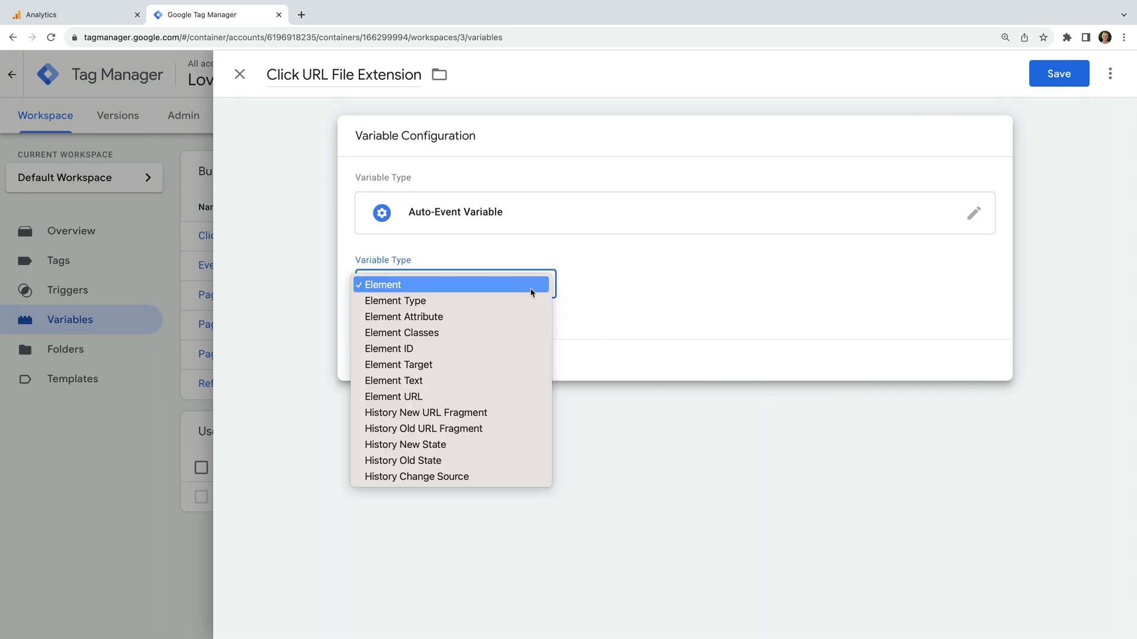
pyautogui.click(525, 396)
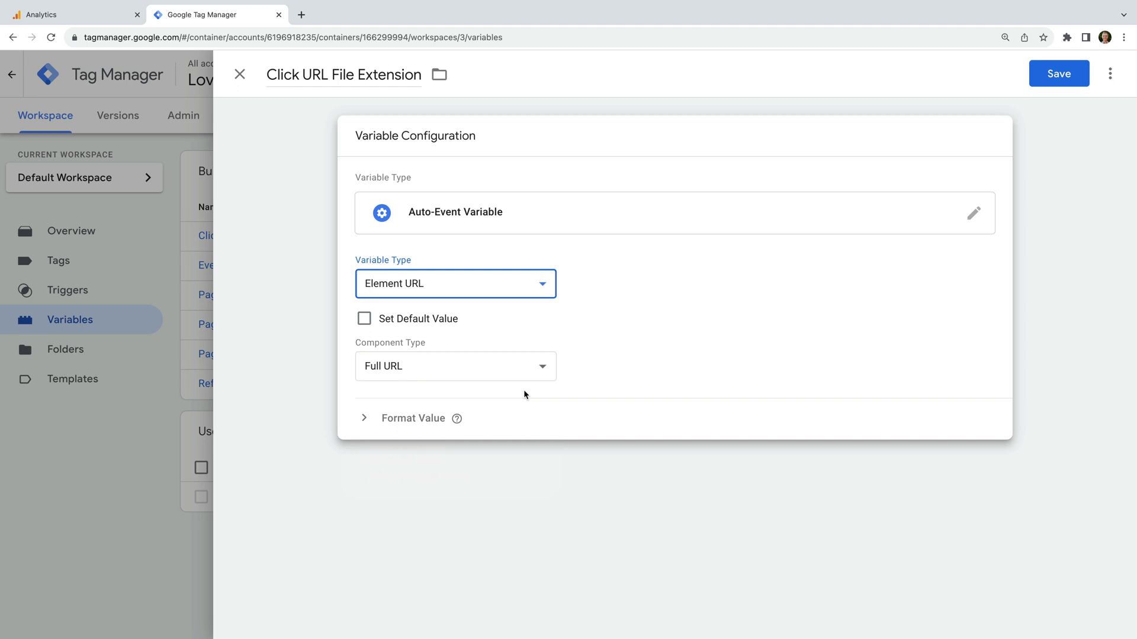
pyautogui.click(453, 371)
pyautogui.click(526, 447)
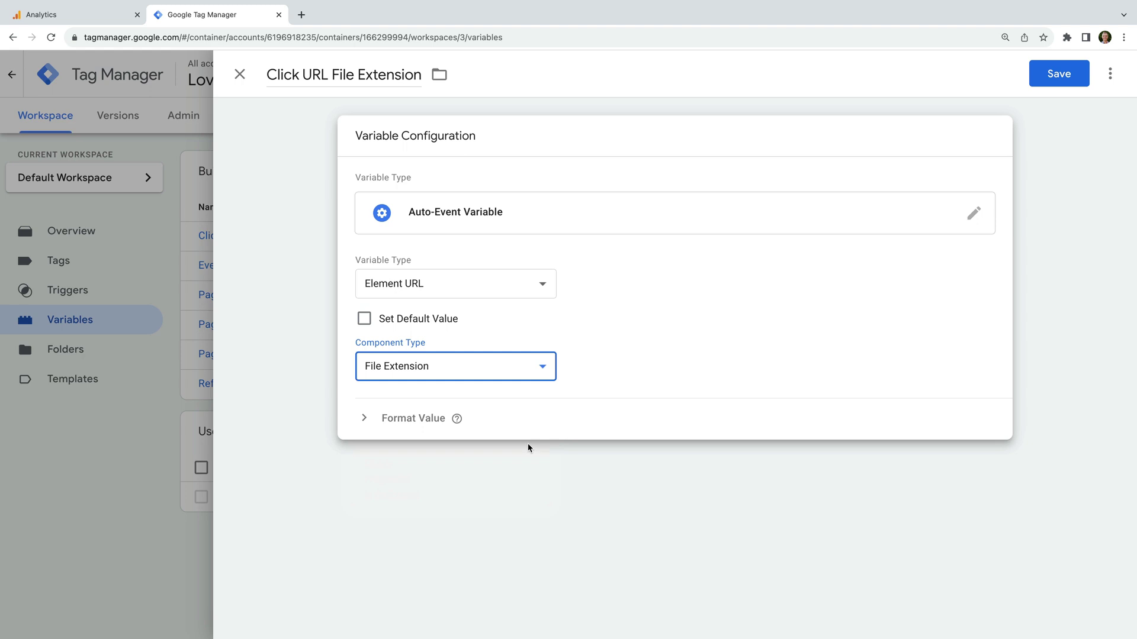
pyautogui.click(1057, 74)
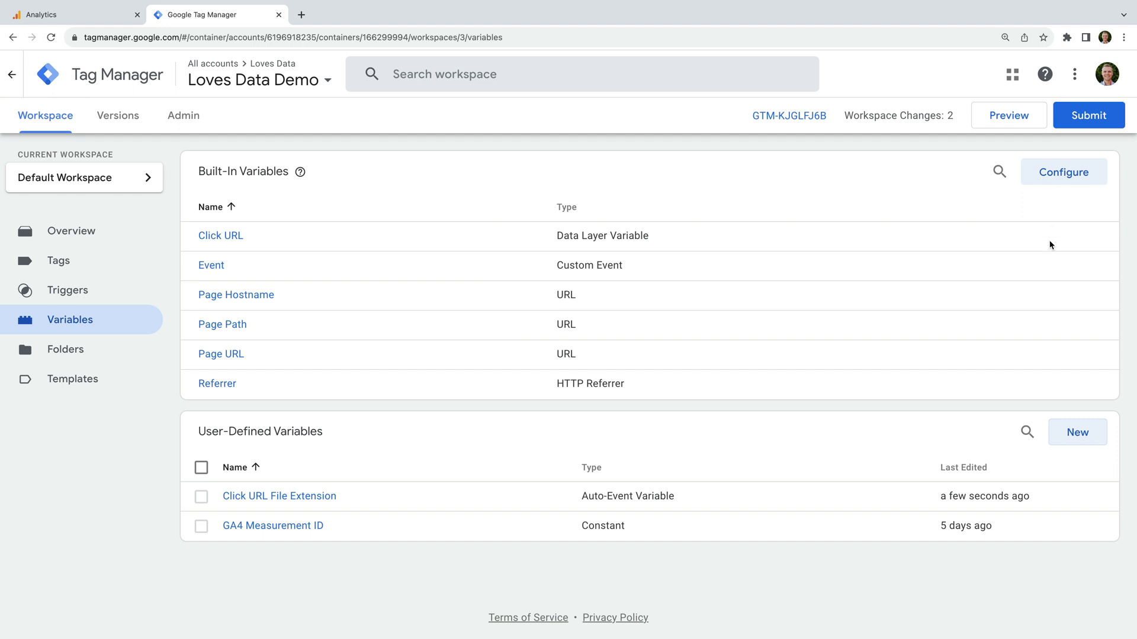
# Start another user-defined variable and name it "Click URL Path".
pyautogui.click(1063, 432)
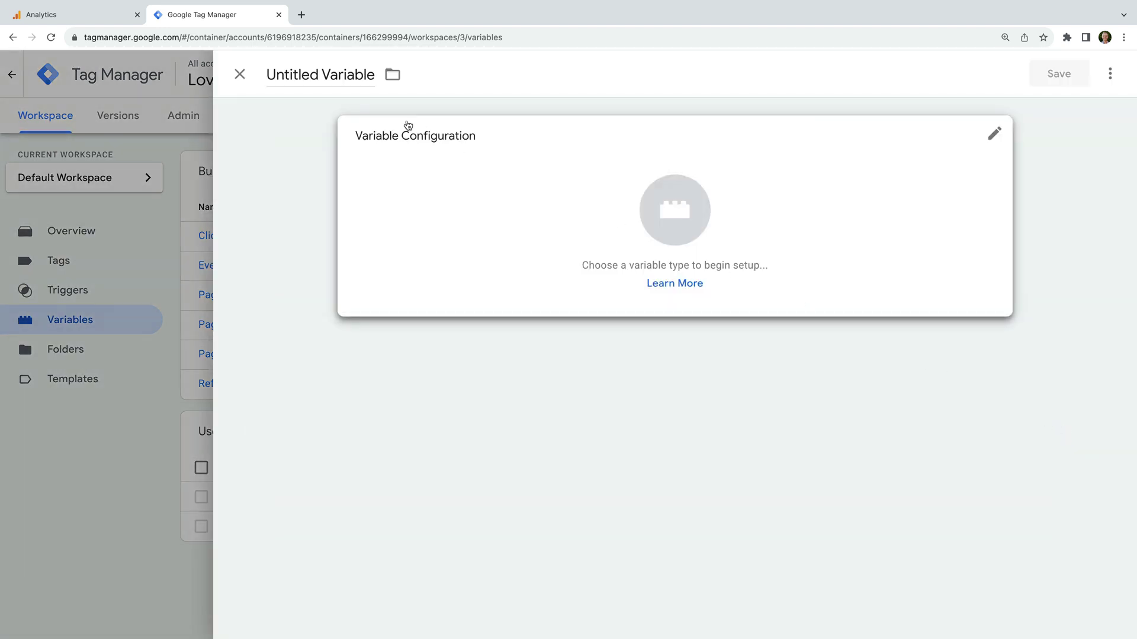
pyautogui.click(346, 75)
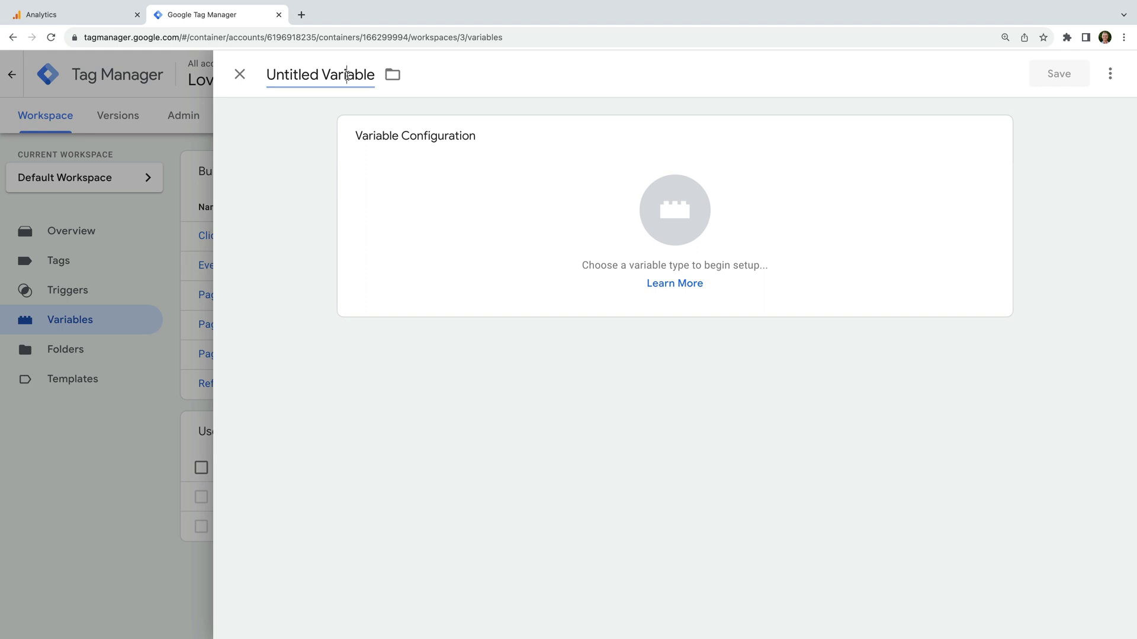
pyautogui.tripleClick(347, 75)
pyautogui.write('Cli')
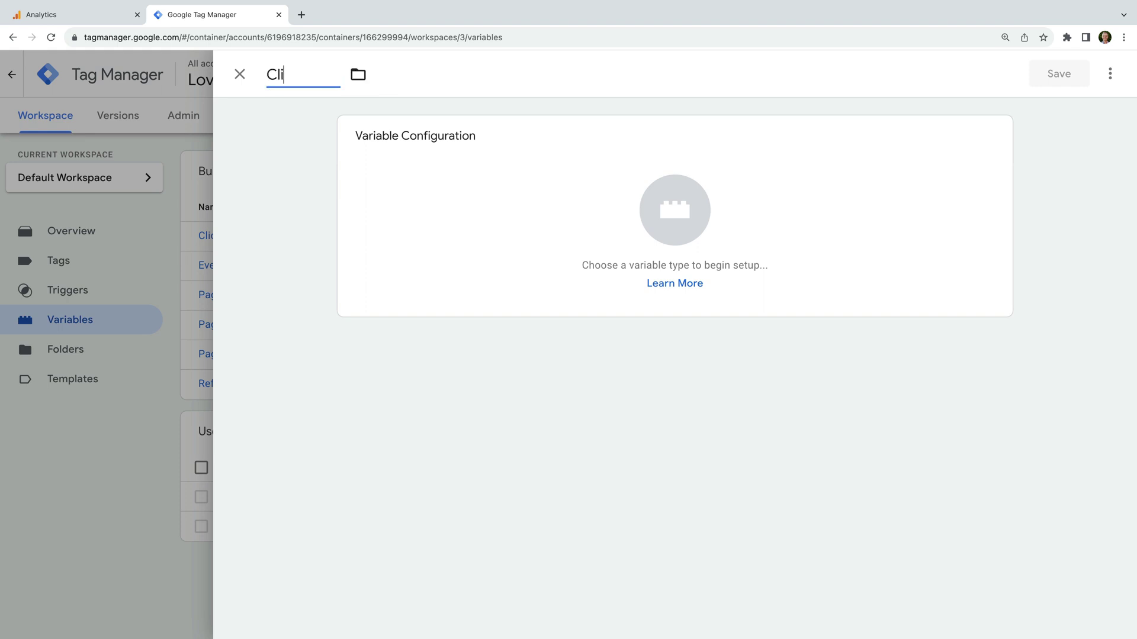
pyautogui.write('ck URL Path')
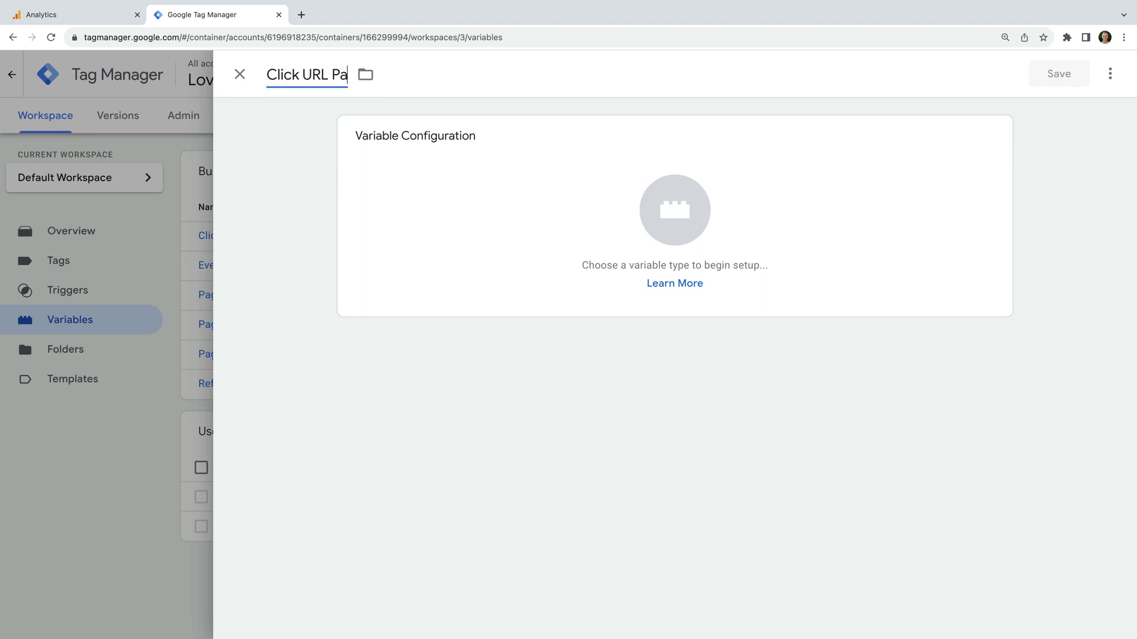
pyautogui.click(325, 123)
# Configure the Click URL Path variable as an Auto-Event Variable of type Element URL with the Path component.
pyautogui.click(428, 155)
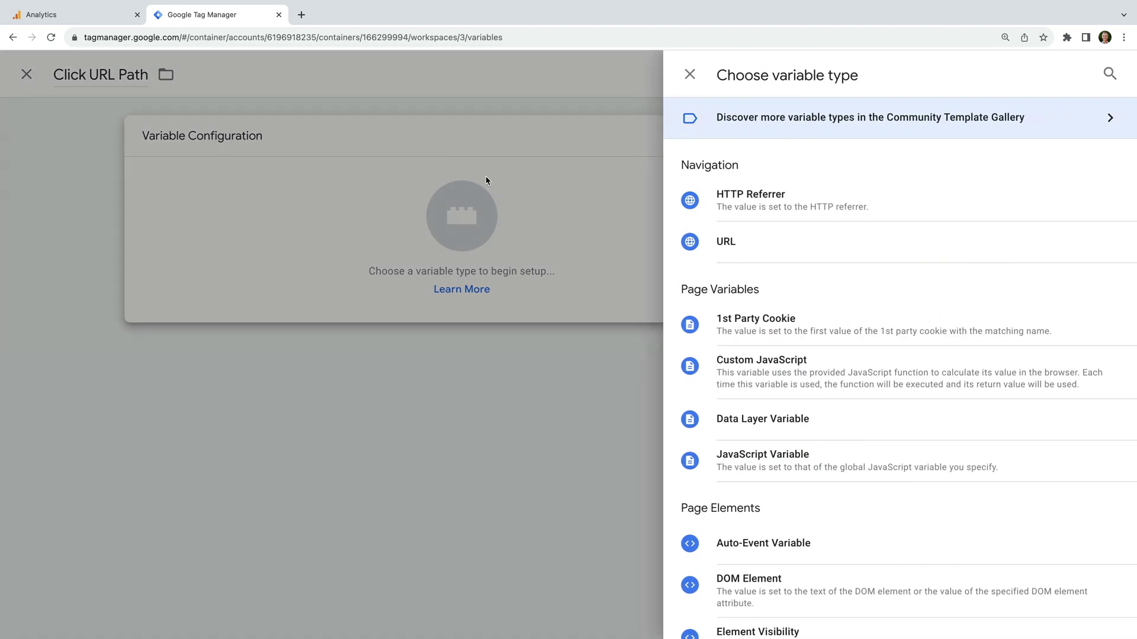
pyautogui.scroll(-3, 770, 355)
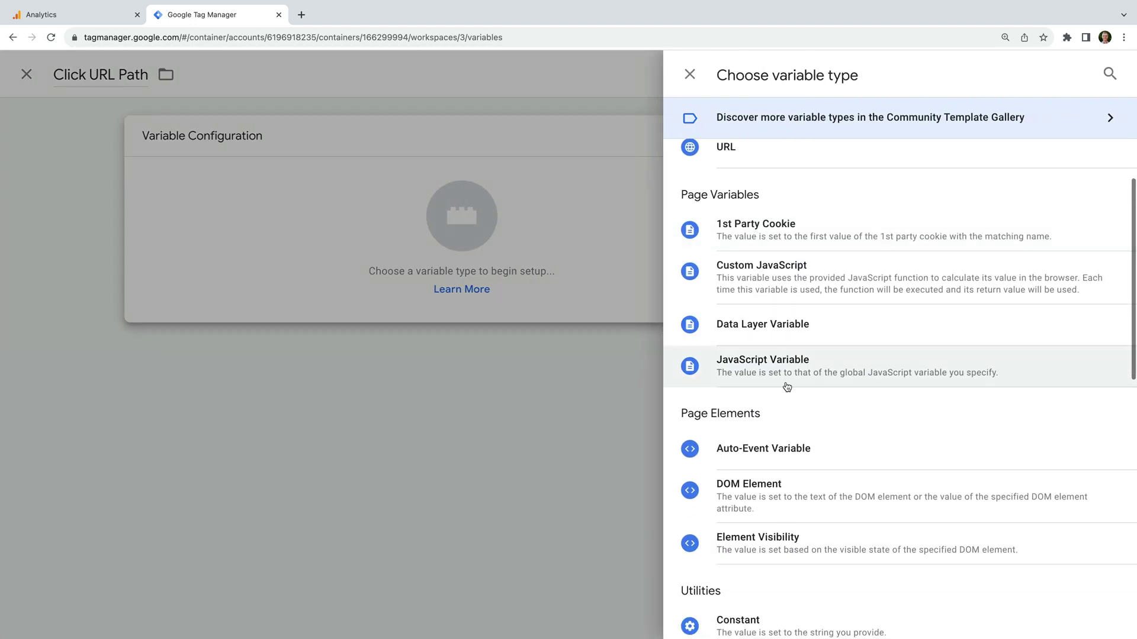
pyautogui.click(832, 454)
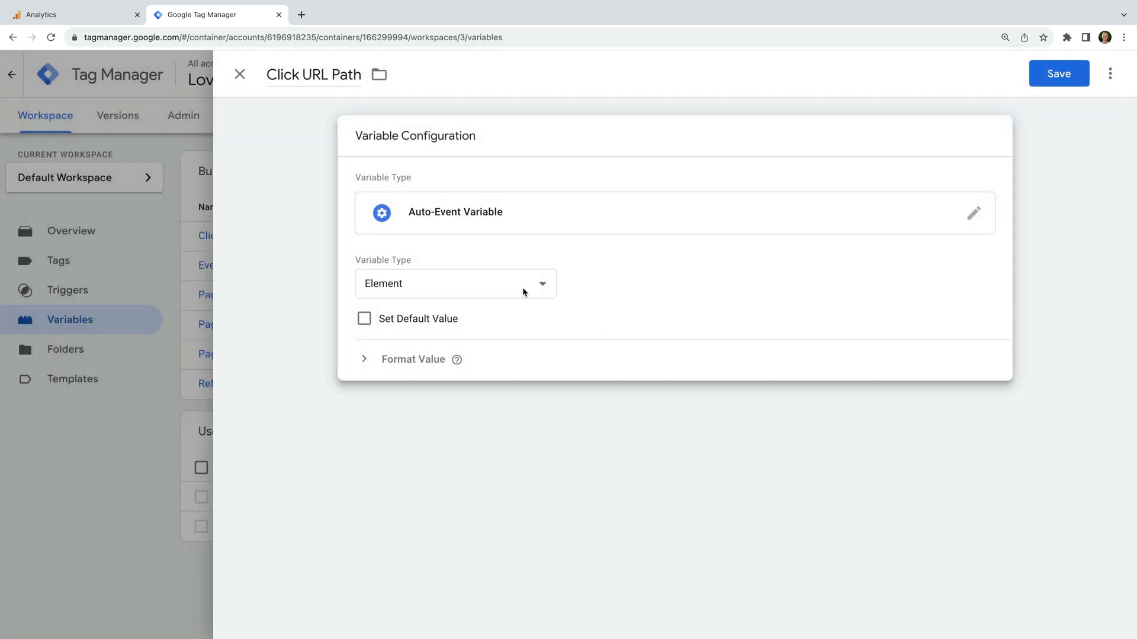
pyautogui.click(522, 287)
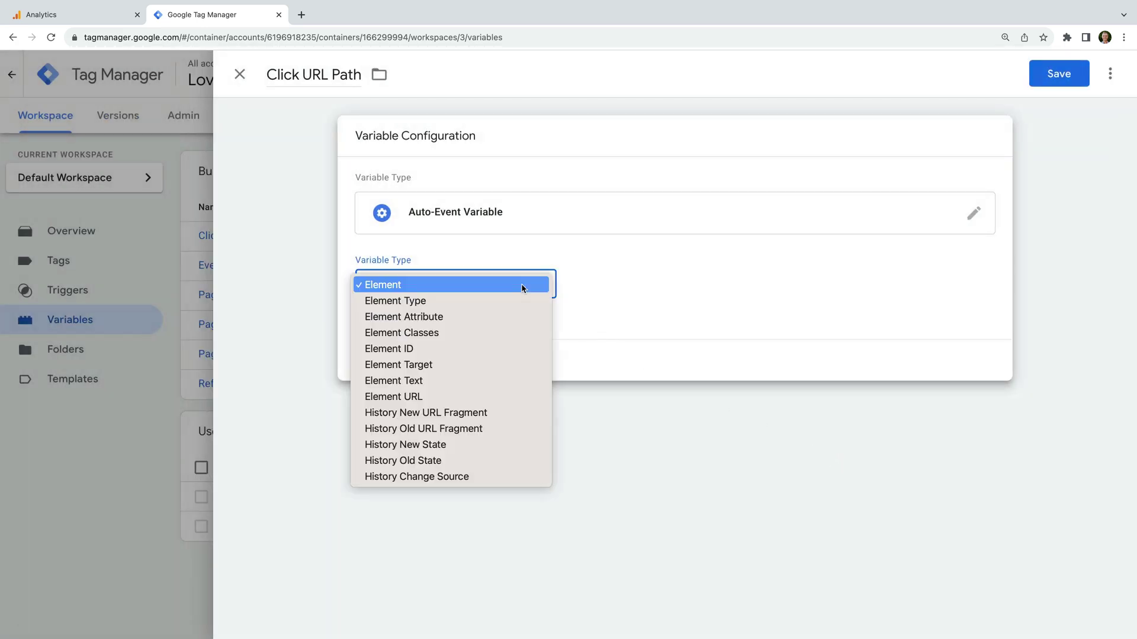
pyautogui.click(523, 396)
pyautogui.click(472, 360)
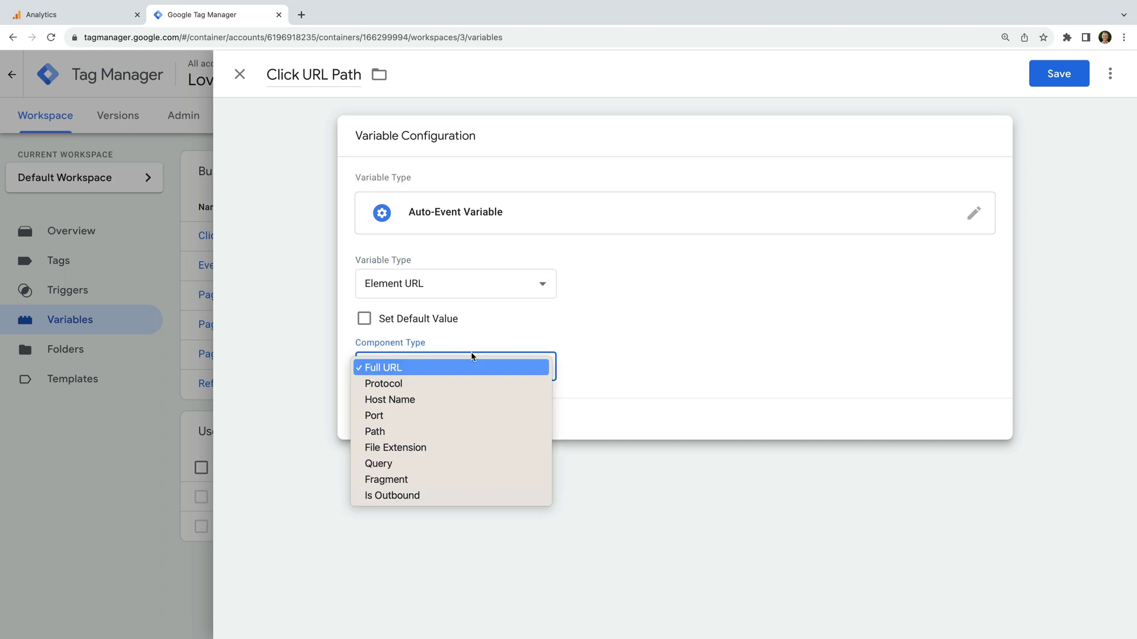
pyautogui.click(533, 431)
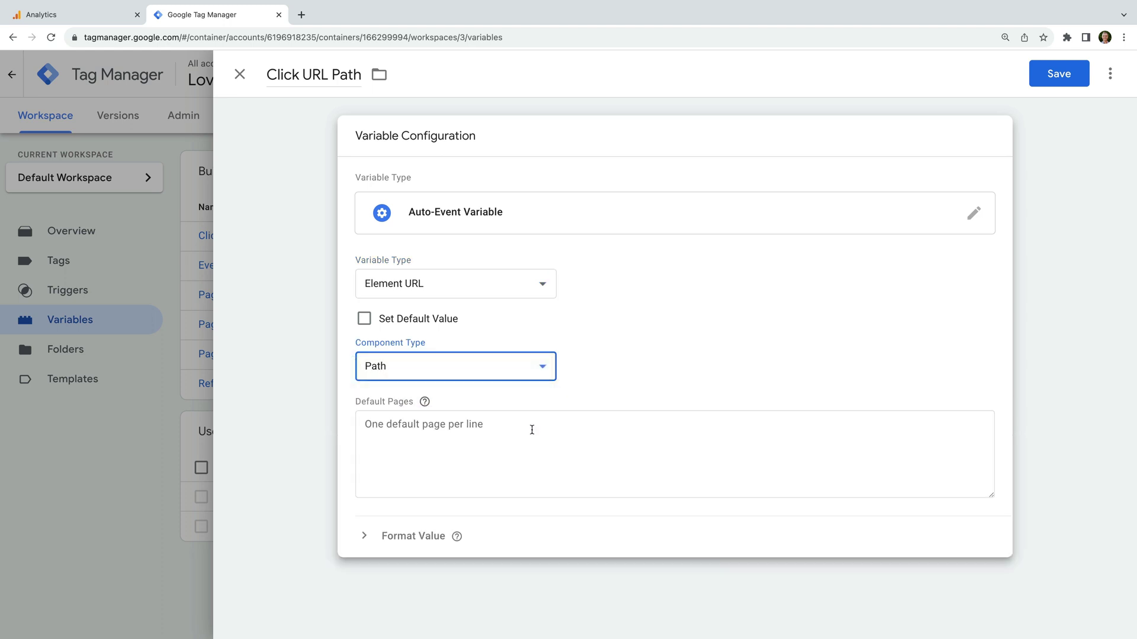
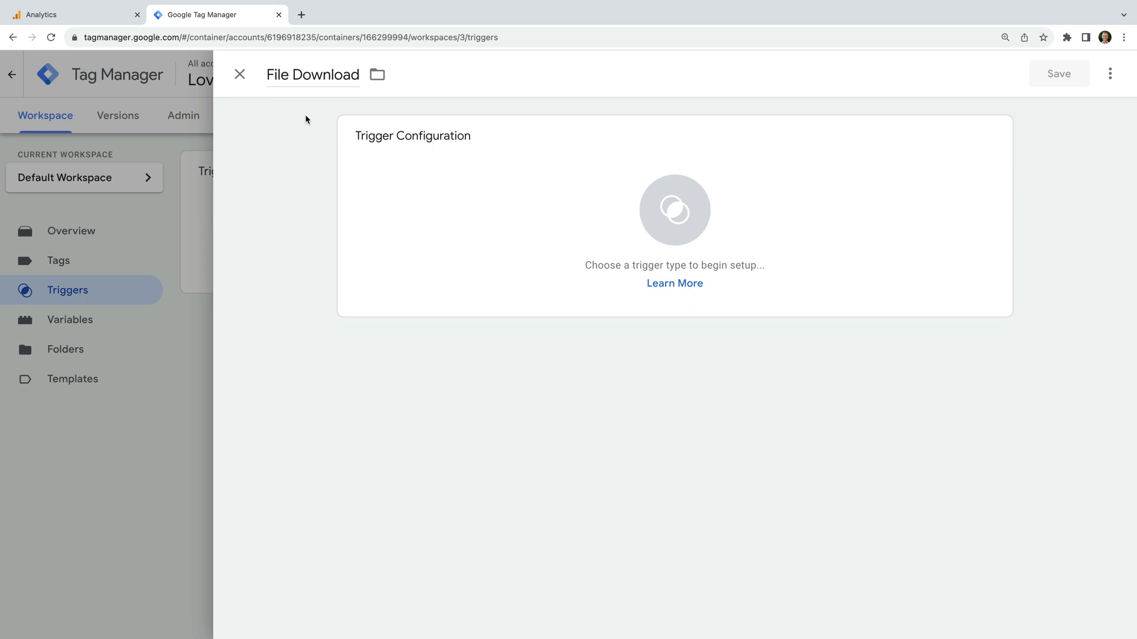
# Set the File Download trigger's type to Click - Just Links, firing on Some Link Clicks only.
pyautogui.click(477, 148)
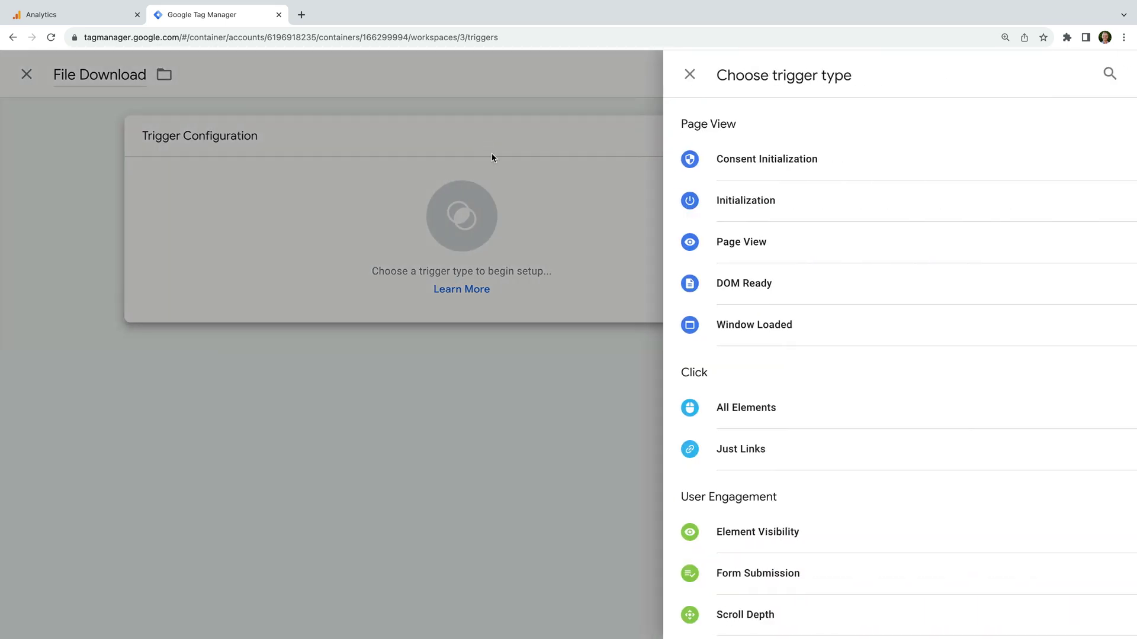
pyautogui.scroll(-1, 801, 316)
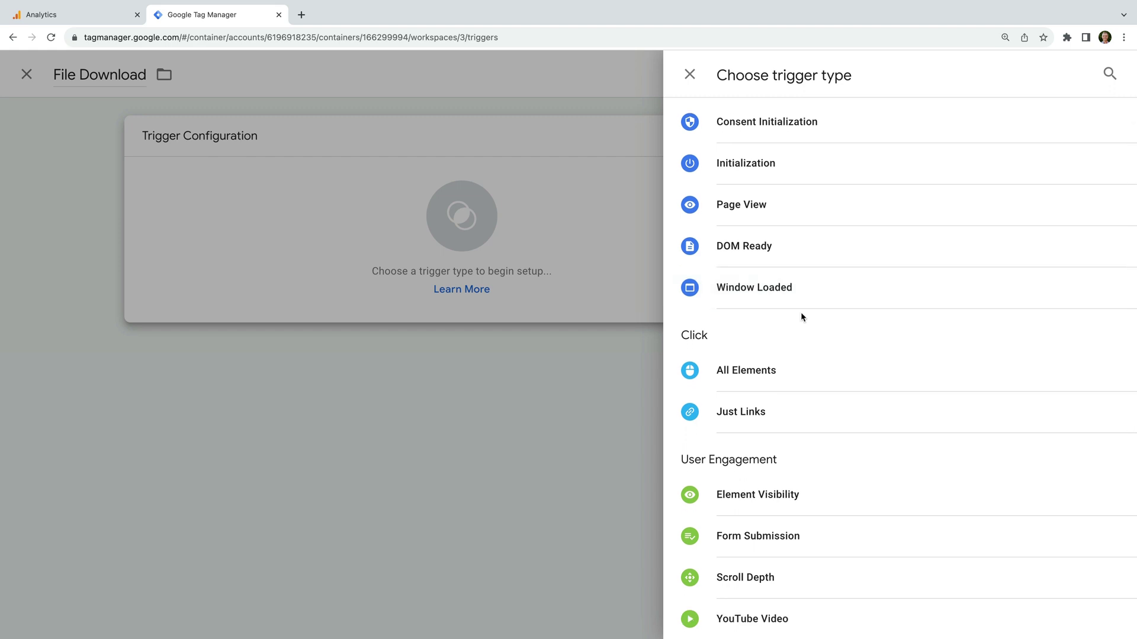
pyautogui.scroll(-1, 800, 317)
pyautogui.click(777, 372)
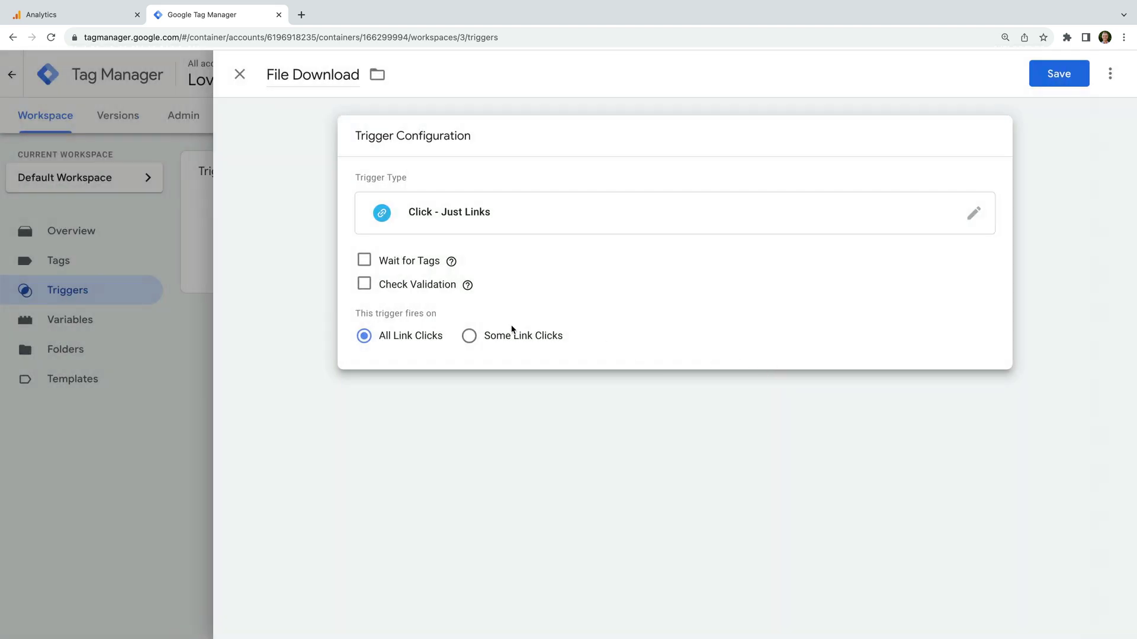
pyautogui.click(469, 336)
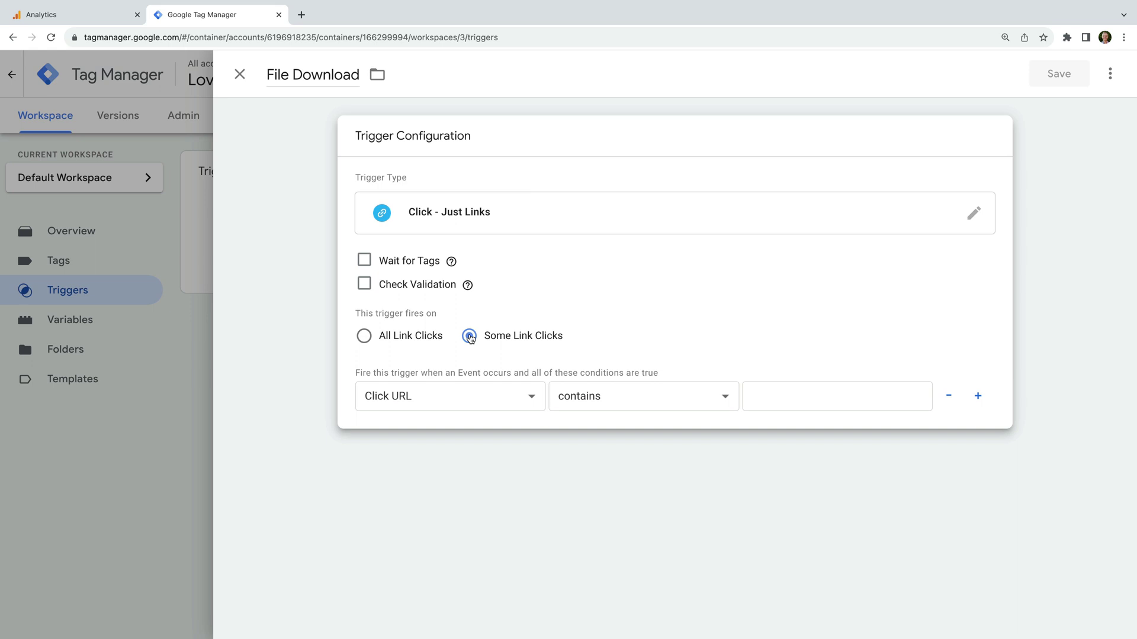
# Set the trigger condition to Click URL File Extension matches RegEx (ignore case), paste the pattern starting pdf|xlsx?|docx?|txt|rtf|csv|exe|key, and save the trigger.
pyautogui.click(522, 397)
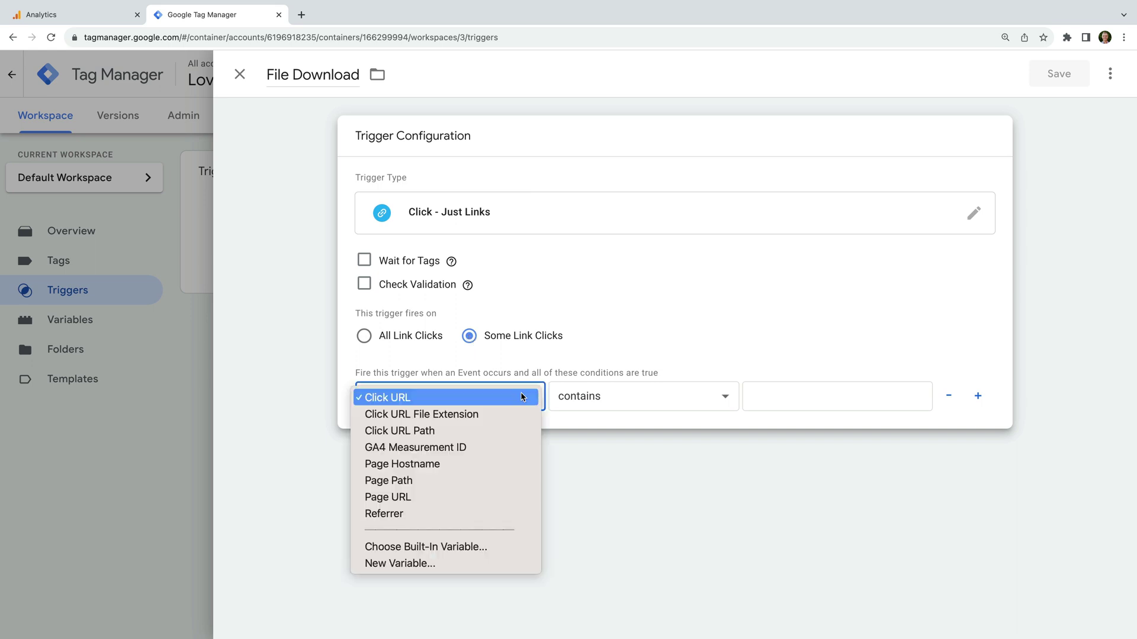
pyautogui.click(521, 412)
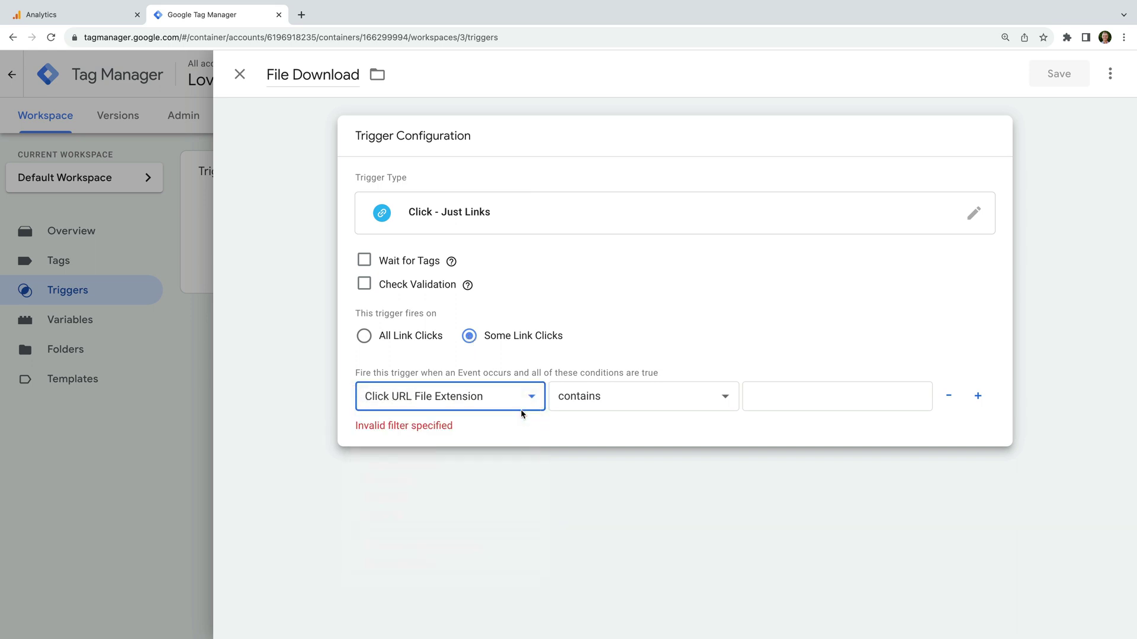
pyautogui.click(643, 402)
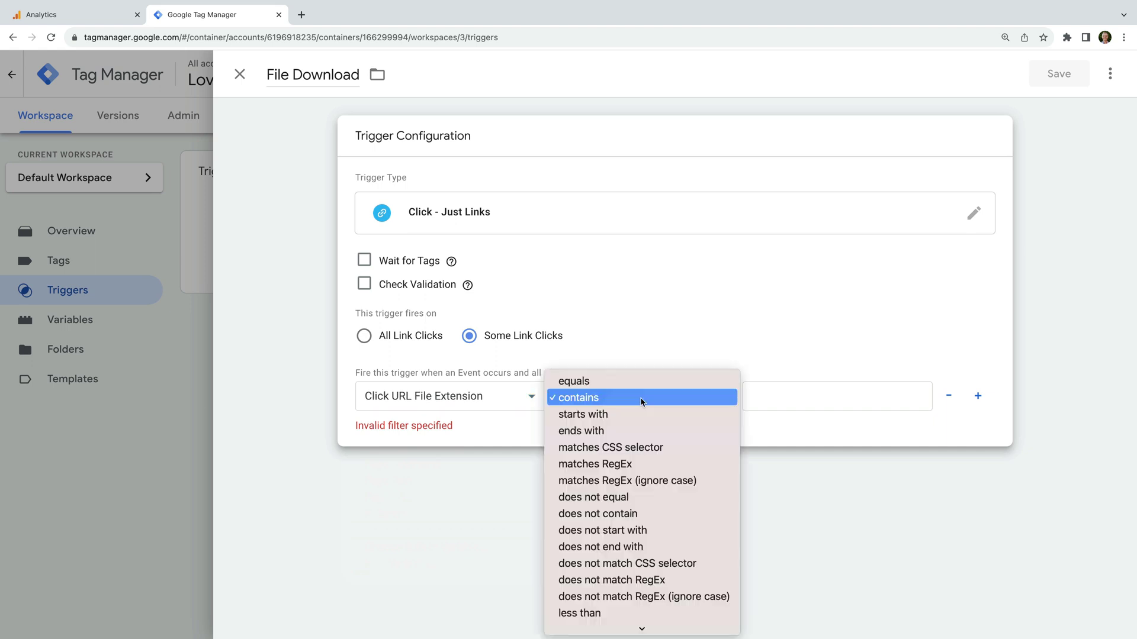
pyautogui.click(685, 481)
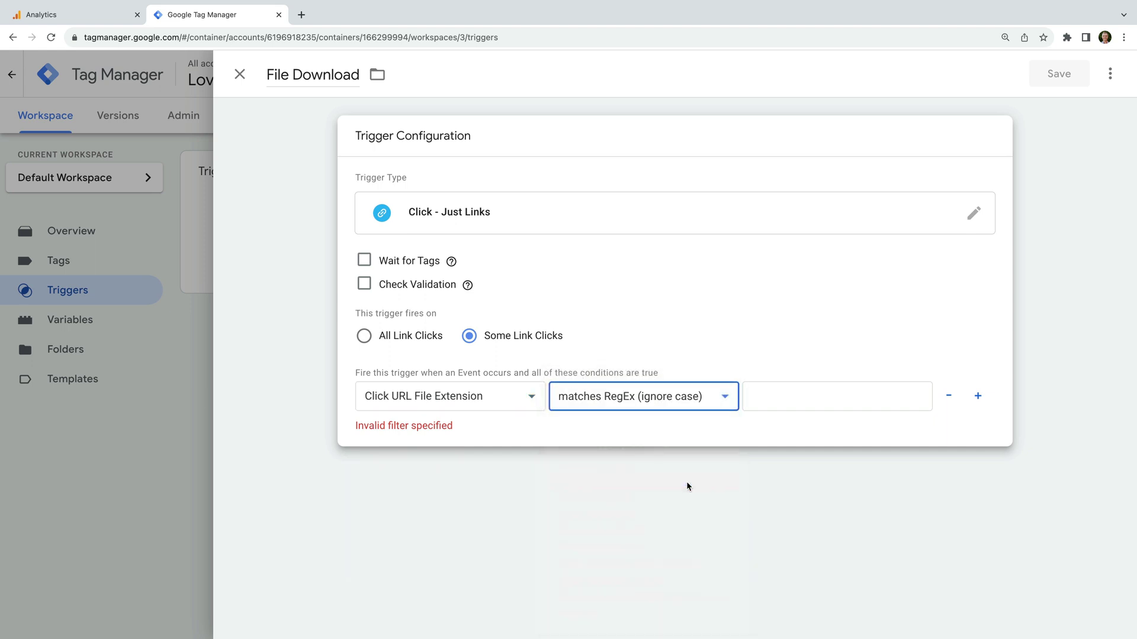
pyautogui.click(790, 402)
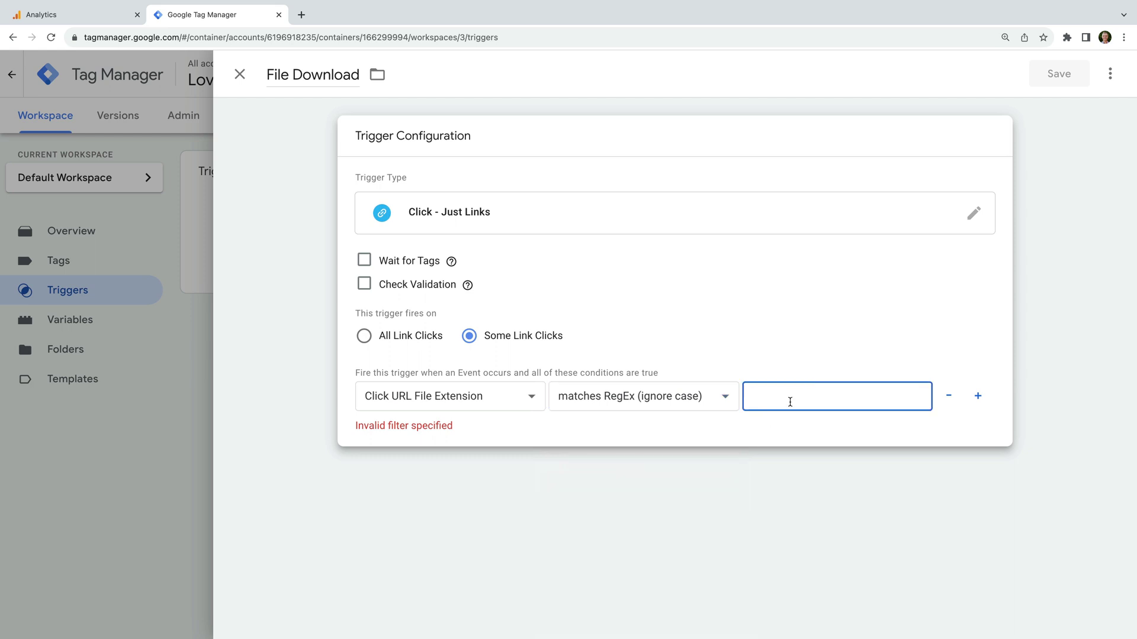
pyautogui.hotkey('ctrl', 'v')
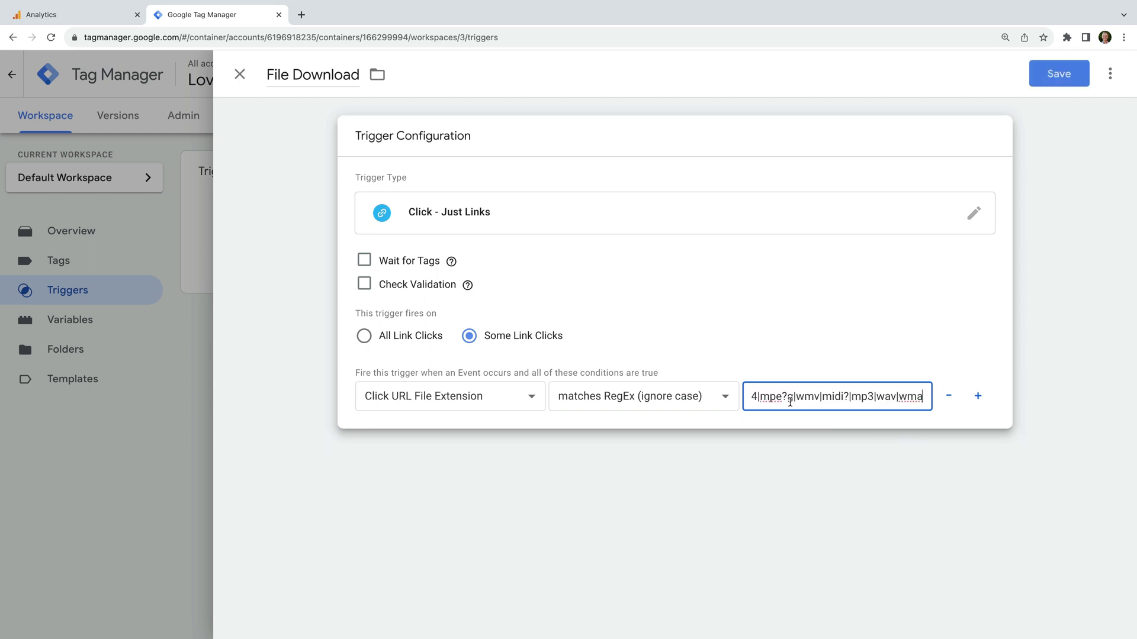
pyautogui.click(797, 352)
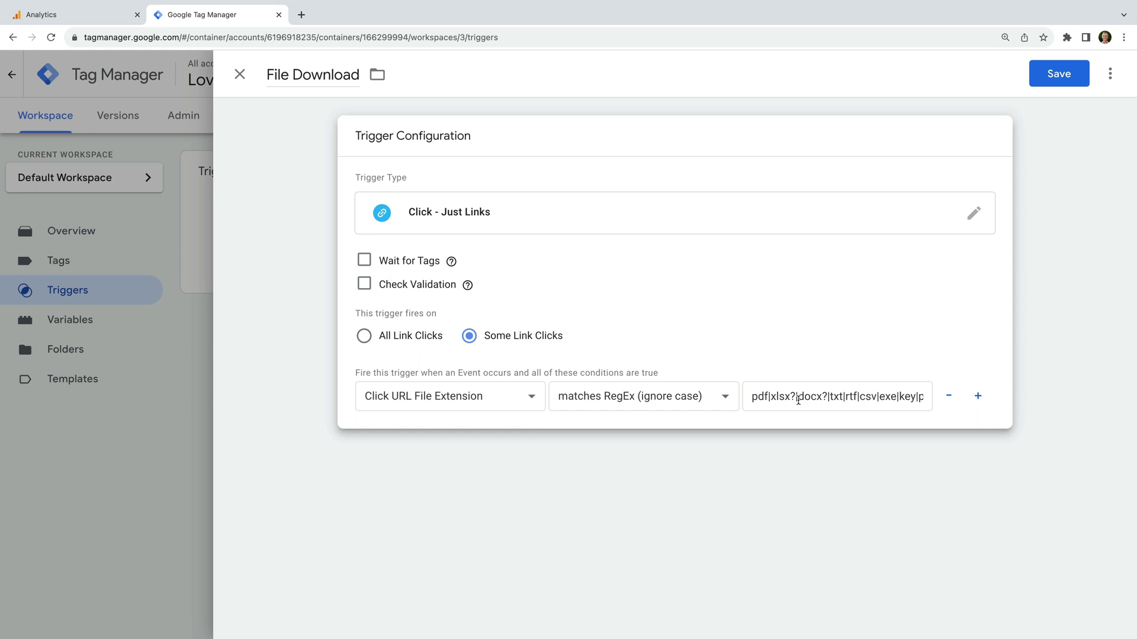
pyautogui.click(1051, 69)
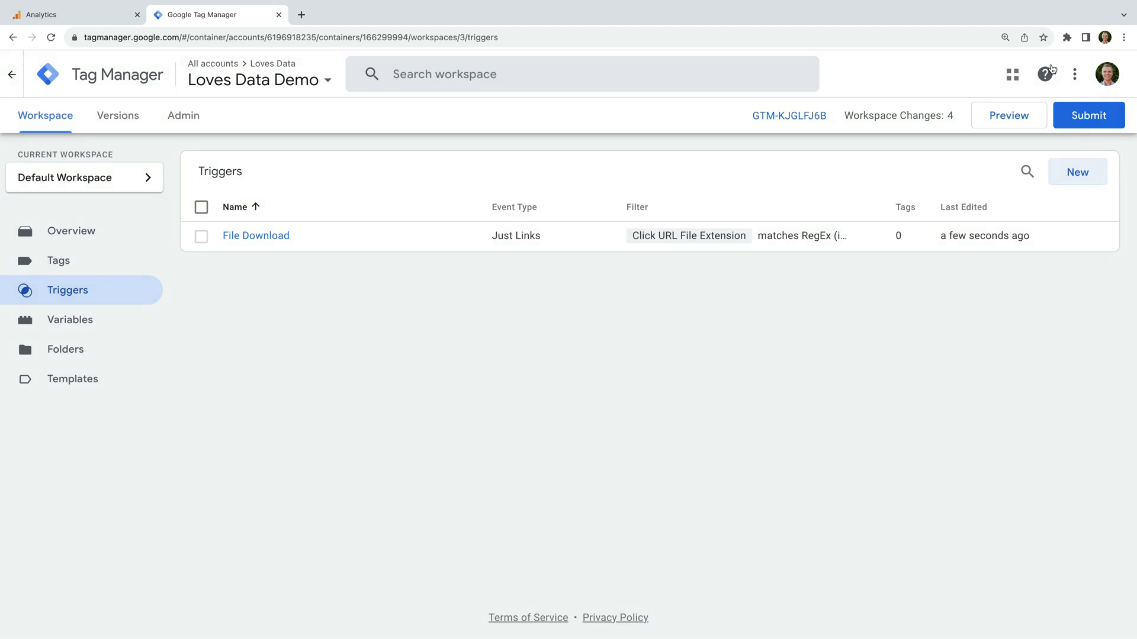
# Start a new tag in the workspace and name it "Google Analytics | GA4 | File Download".
pyautogui.click(117, 271)
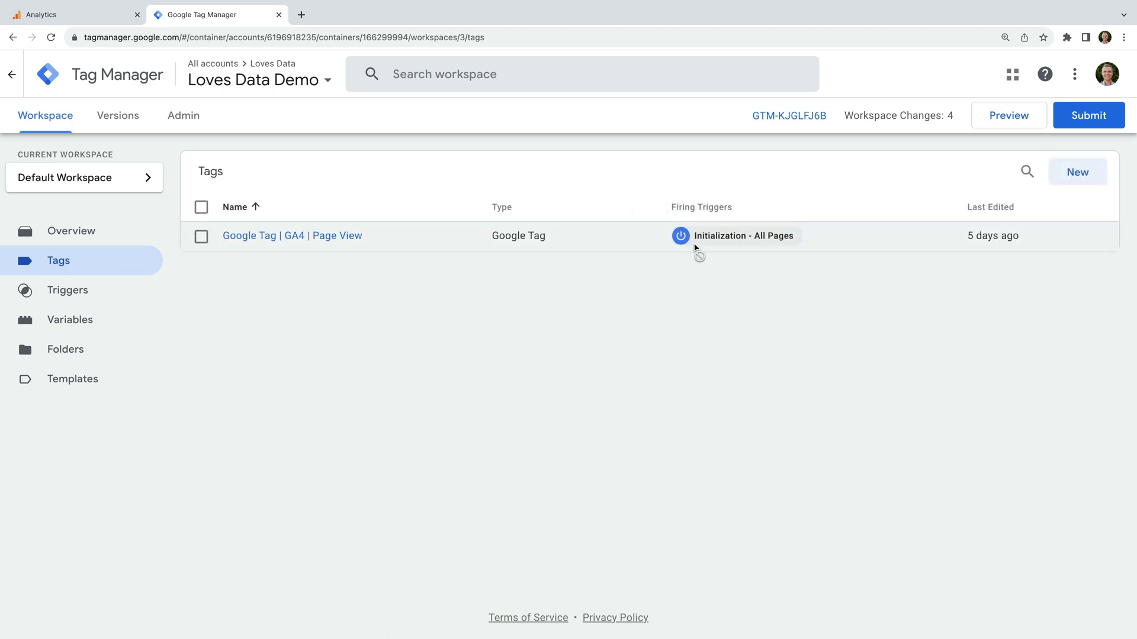
pyautogui.click(1076, 173)
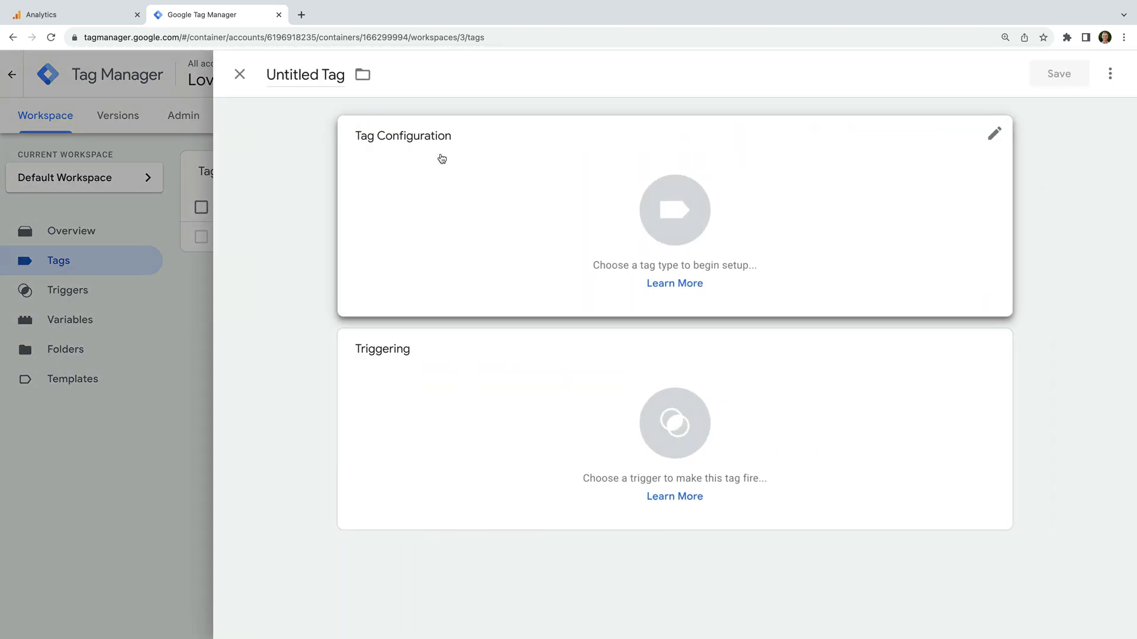
pyautogui.click(322, 74)
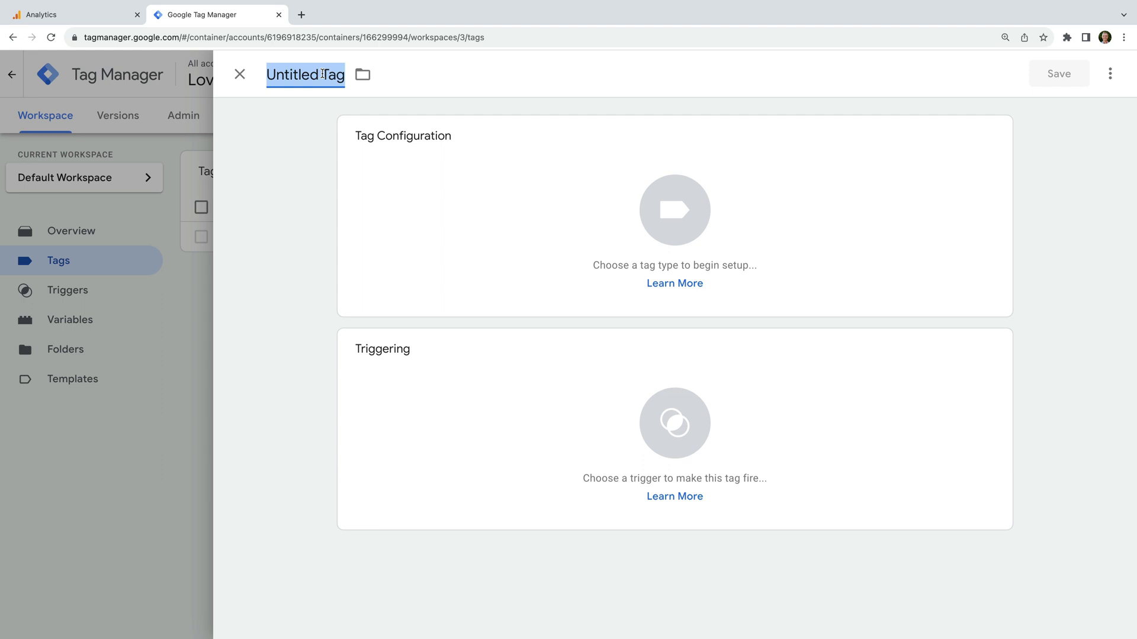
pyautogui.write('Google ')
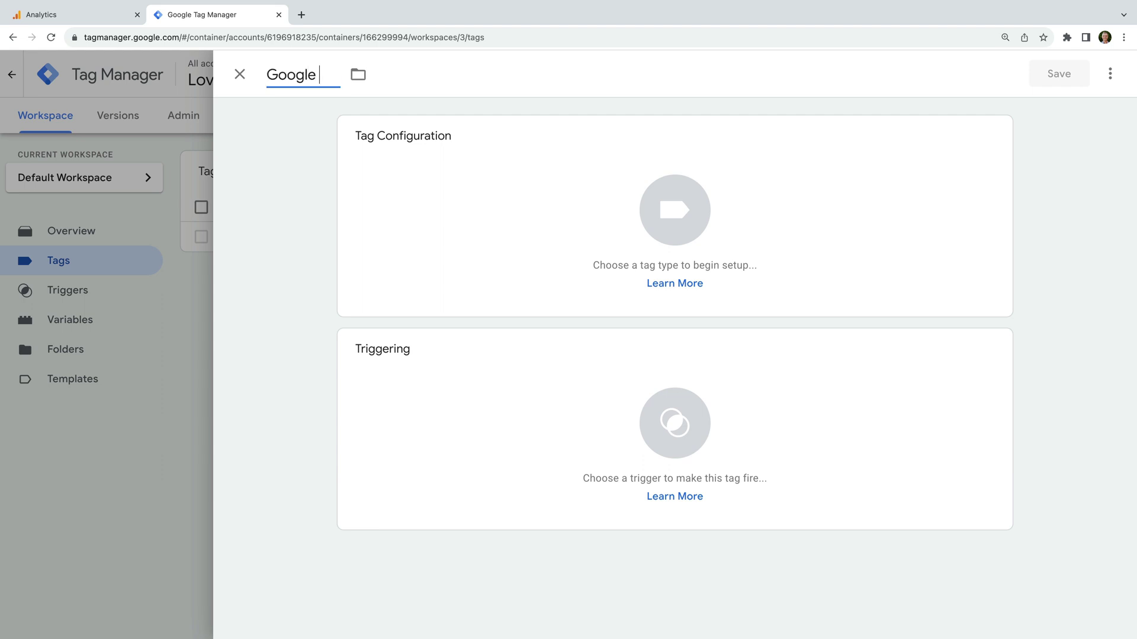
pyautogui.write('Analytics |')
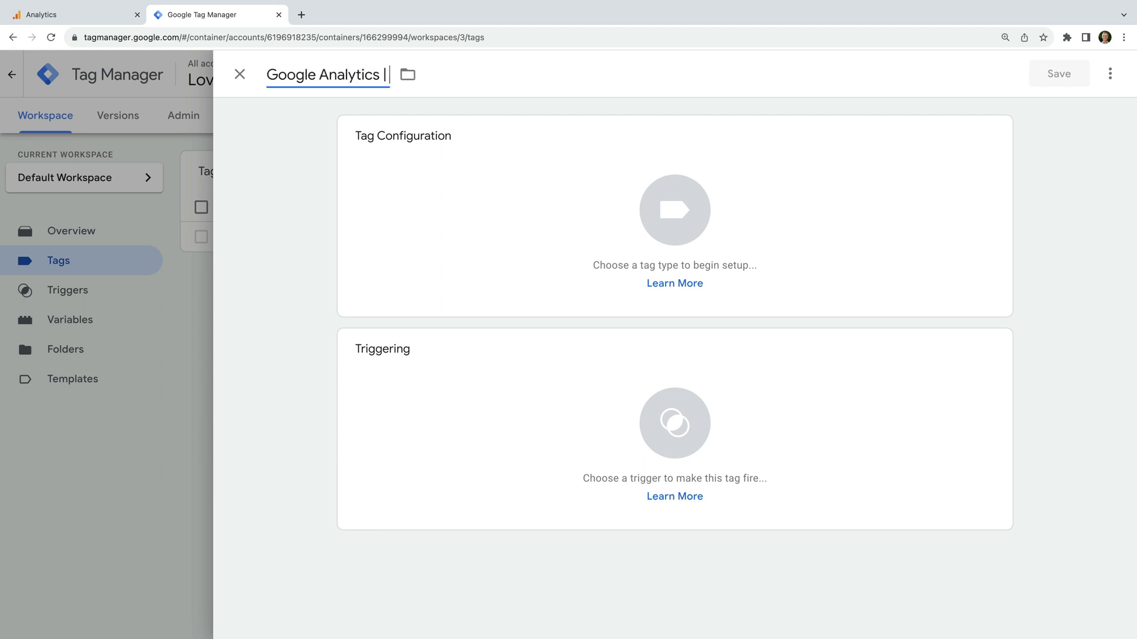
pyautogui.write(' GA4 | Fi')
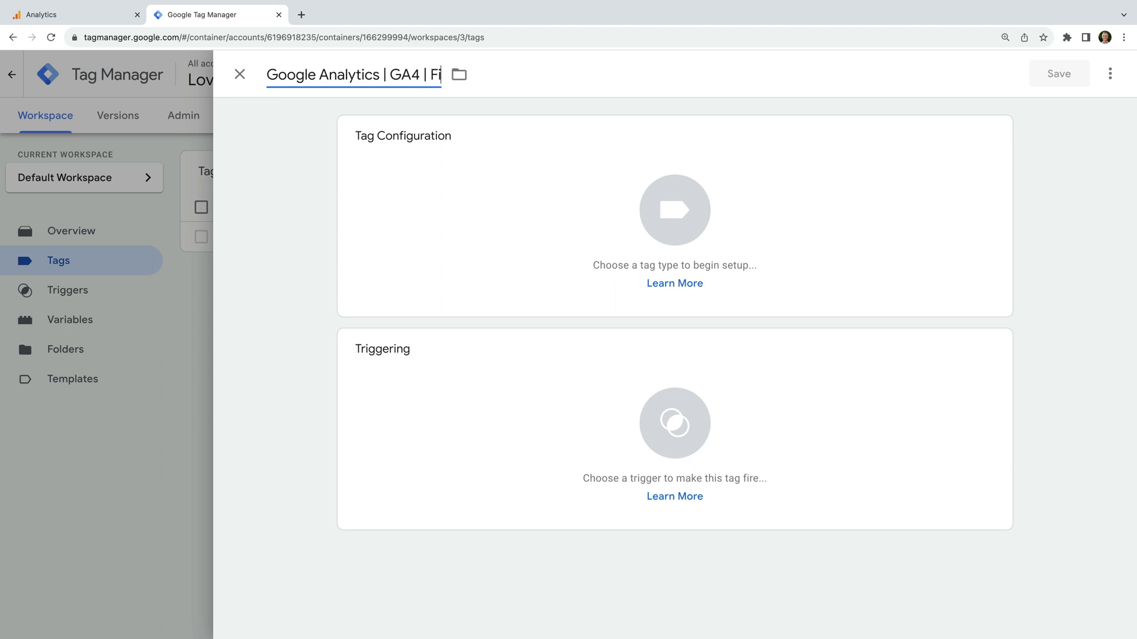
pyautogui.write('le Download')
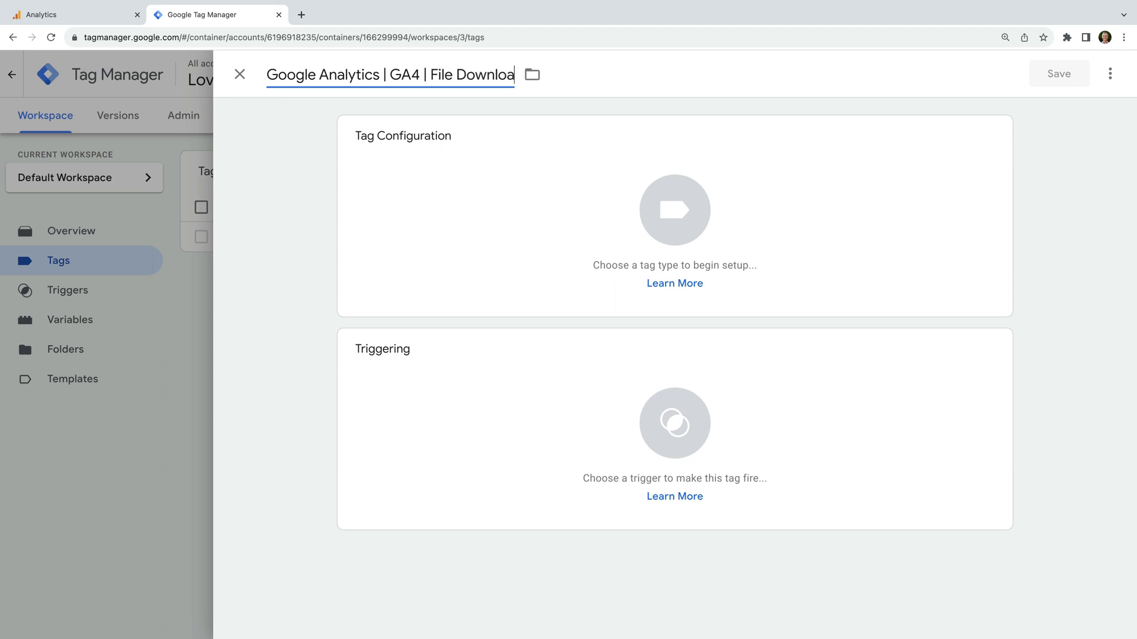
pyautogui.click(215, 122)
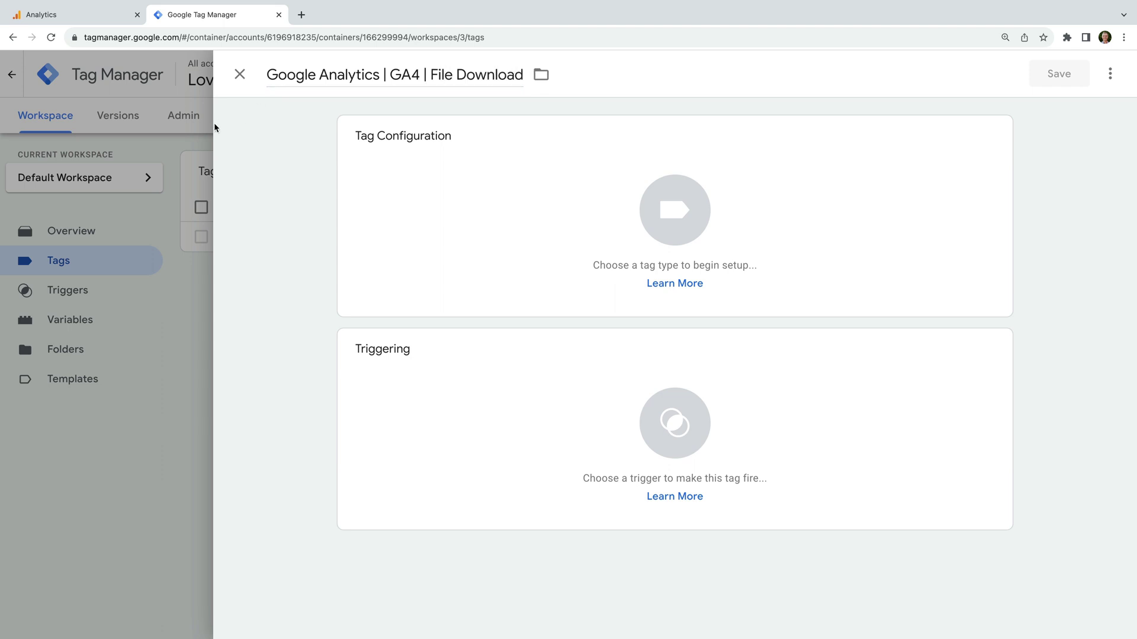
# Set the new tag's type to Google Analytics: GA4 Event.
pyautogui.click(419, 159)
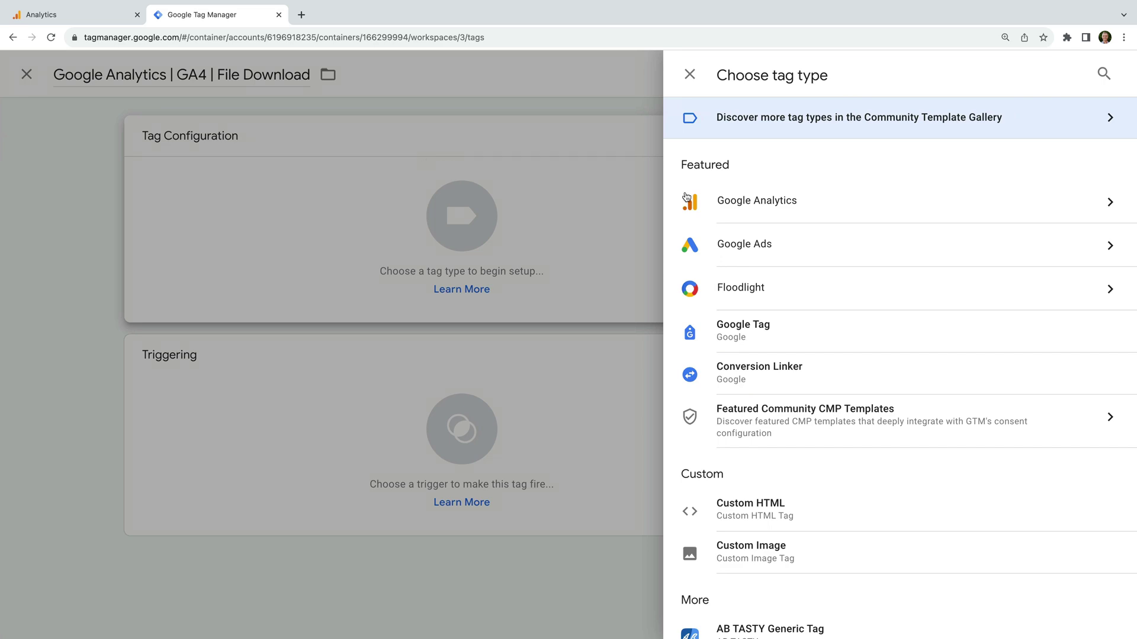
pyautogui.click(747, 204)
pyautogui.click(767, 220)
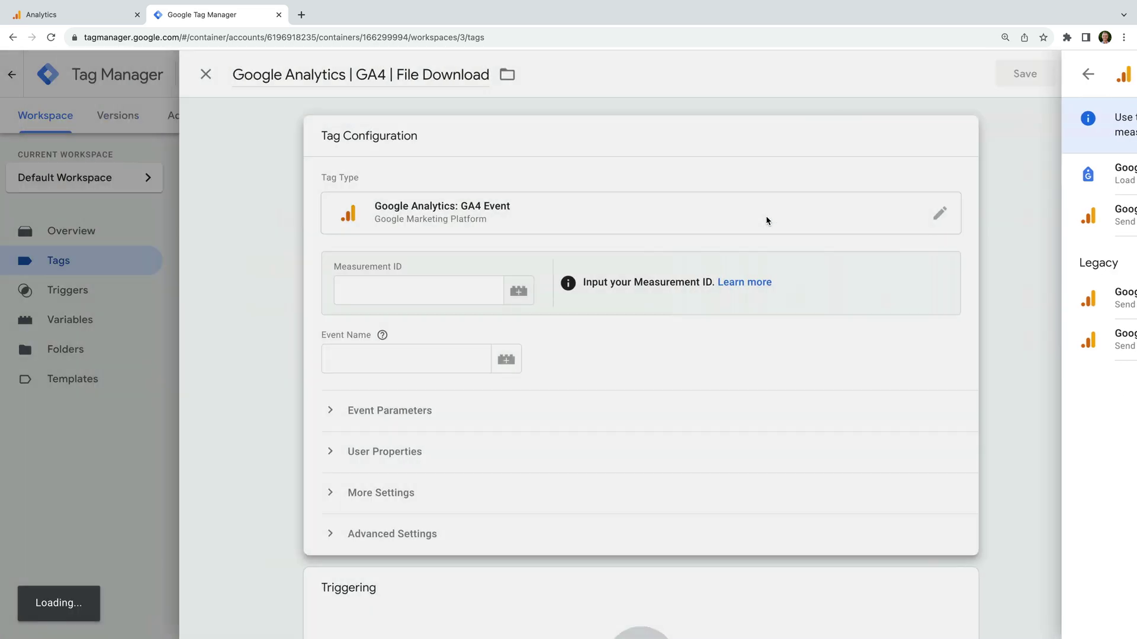
# Use the GA4 Measurement ID variable as the tag's Measurement ID and enter file_download as the event name.
pyautogui.click(559, 292)
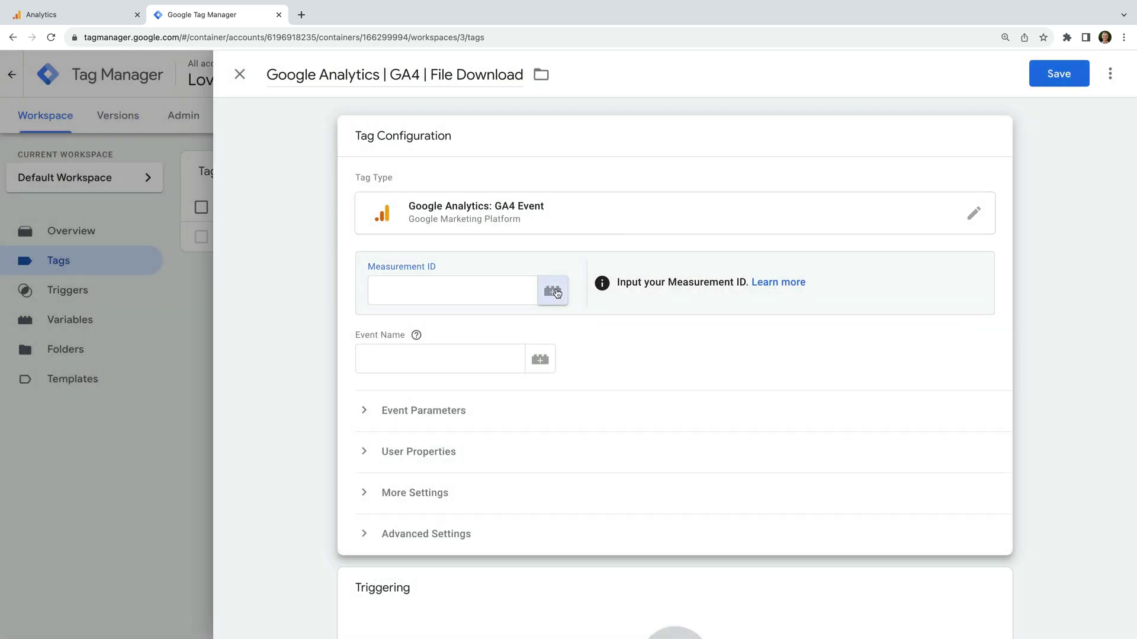
pyautogui.click(382, 268)
pyautogui.click(466, 356)
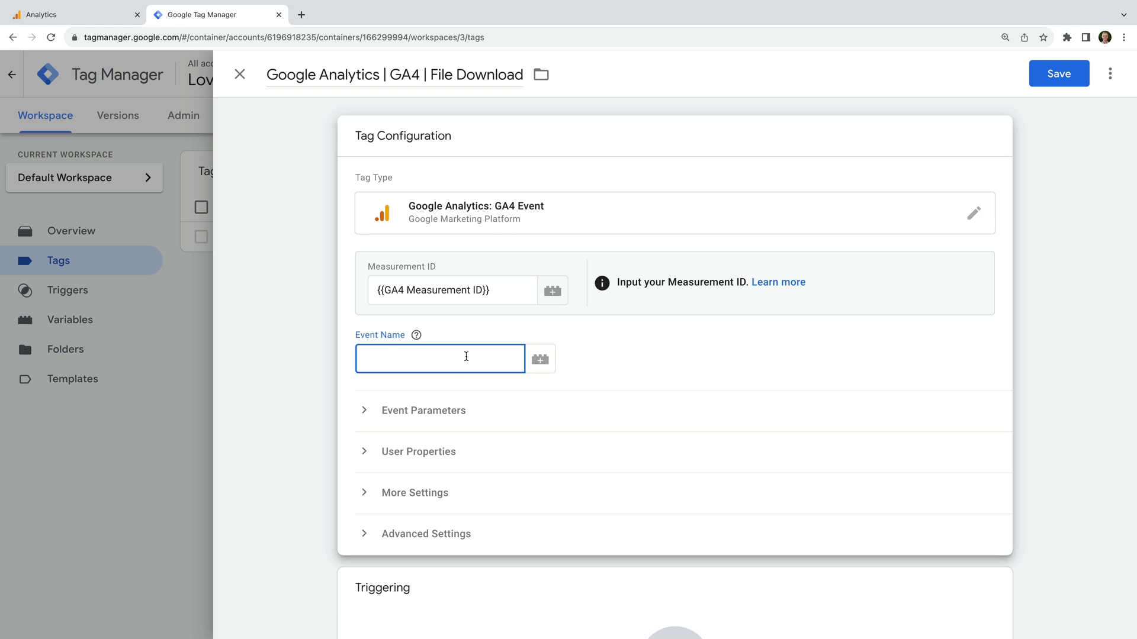
pyautogui.write('file_download')
pyautogui.click(596, 366)
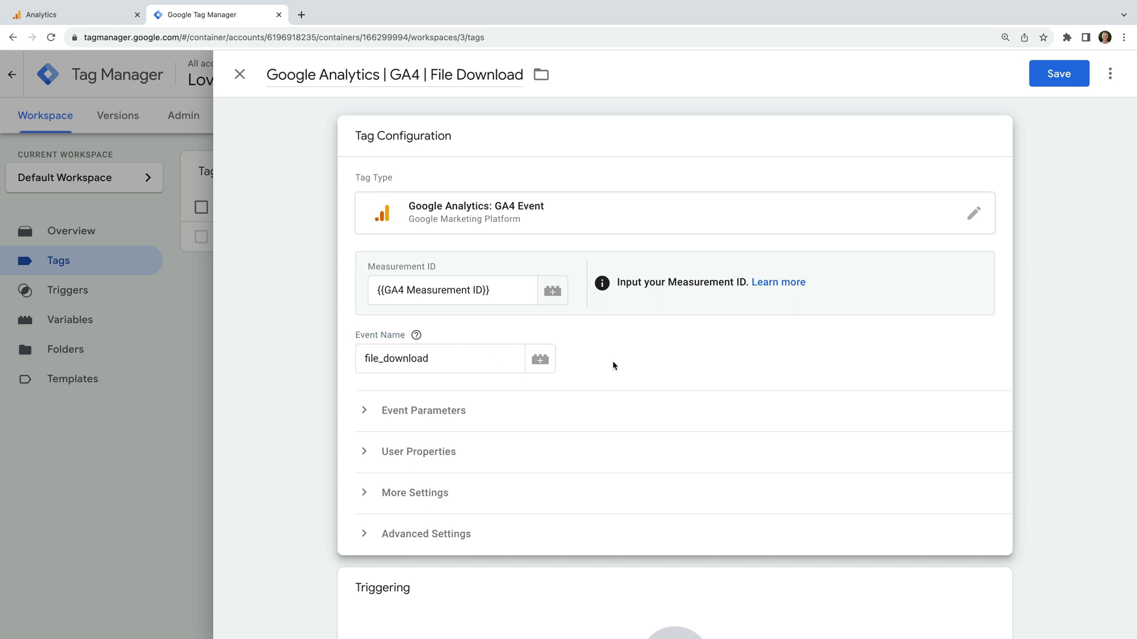
# Add six empty event parameter rows to the file_download tag.
pyautogui.click(470, 417)
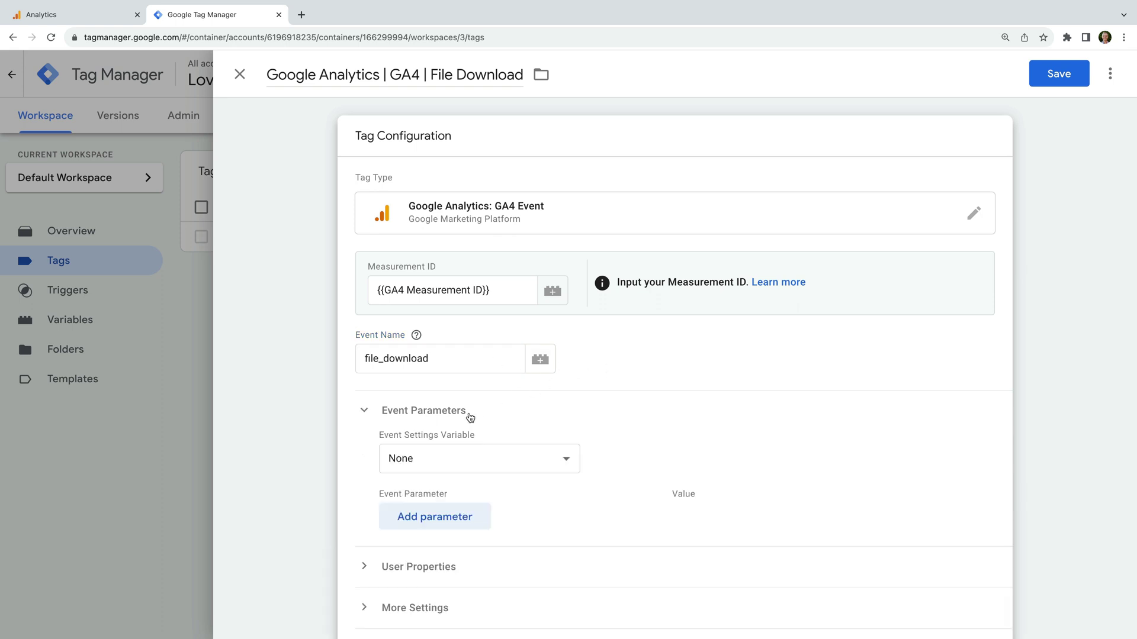
pyautogui.scroll(-1, 468, 418)
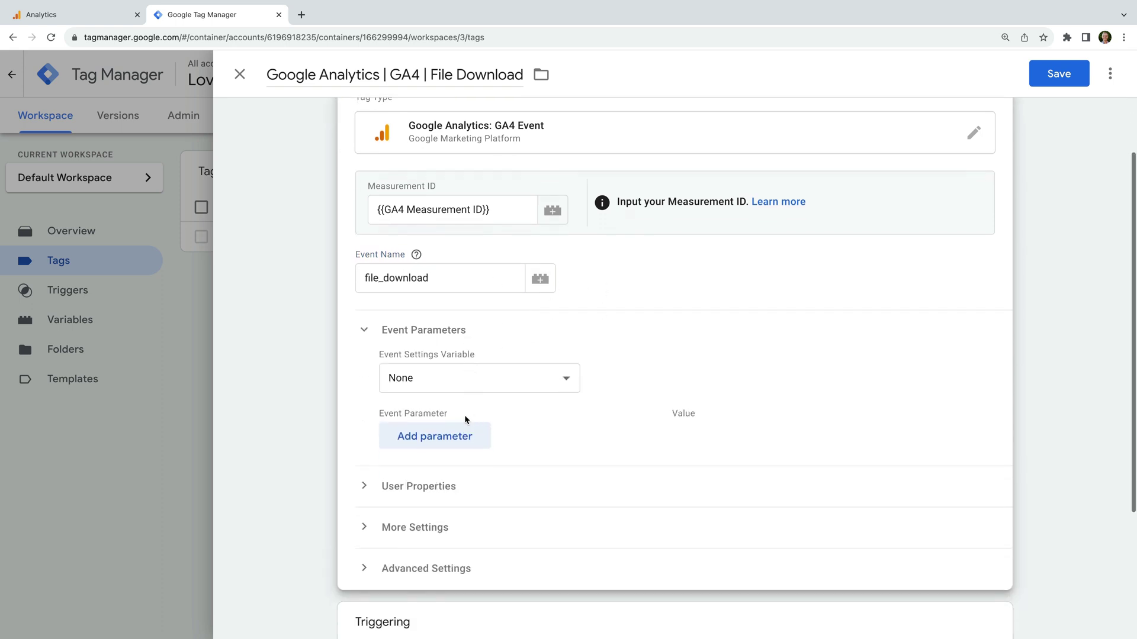
pyautogui.click(459, 433)
pyautogui.scroll(-2, 458, 427)
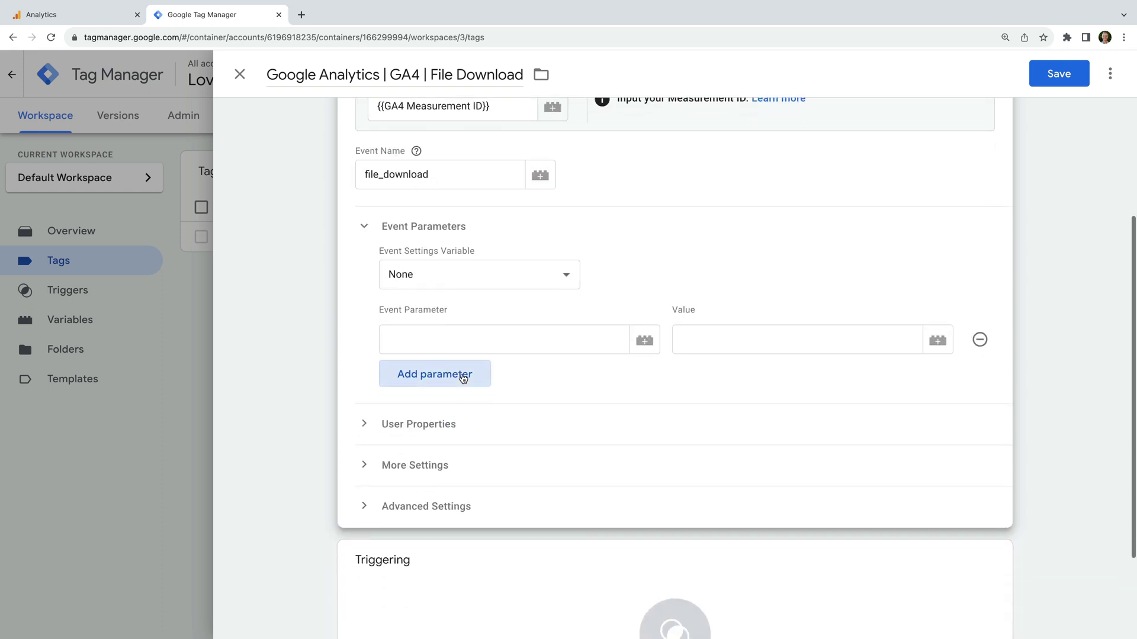
pyautogui.click(464, 375)
pyautogui.click(466, 418)
pyautogui.click(475, 462)
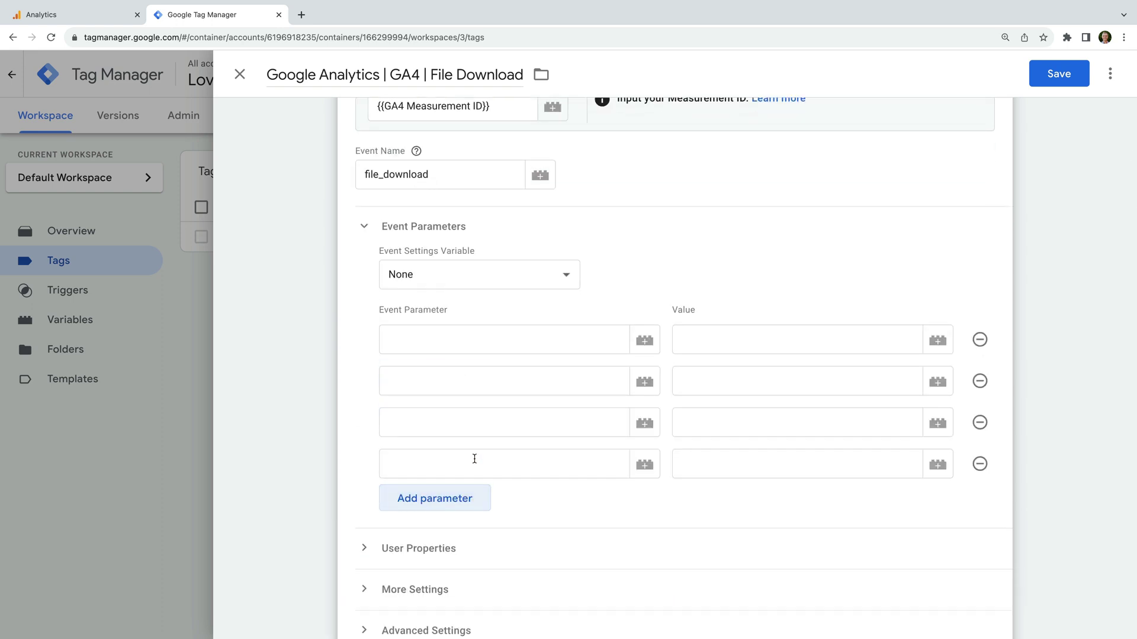
pyautogui.click(481, 498)
pyautogui.click(474, 540)
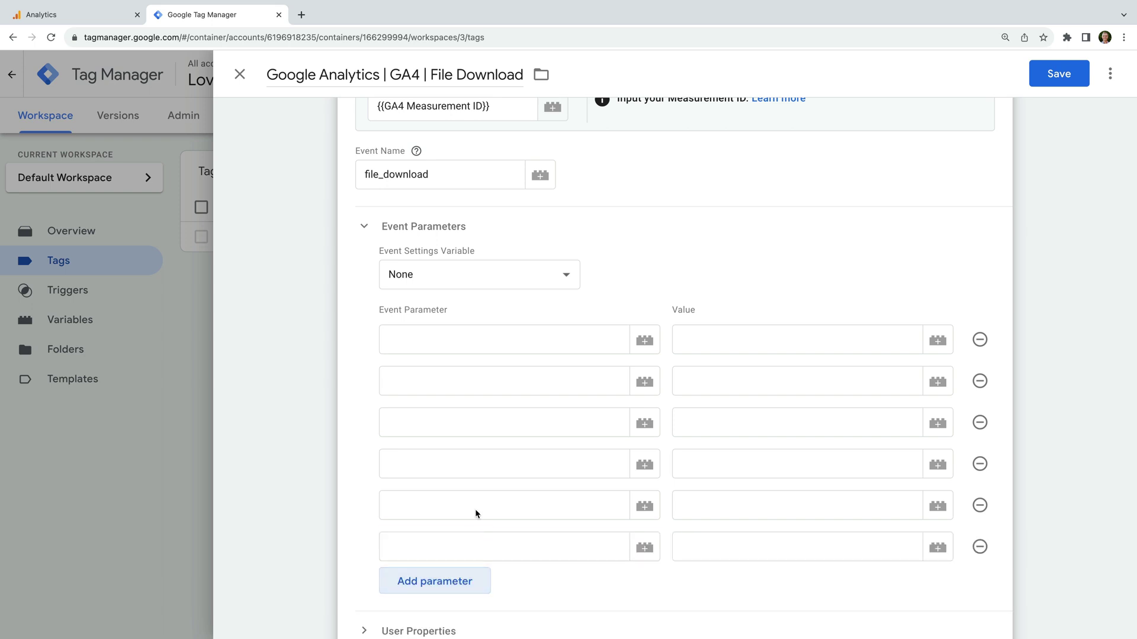
# Name the first two event parameters file_extension and file_name.
pyautogui.click(471, 339)
pyautogui.write('file_')
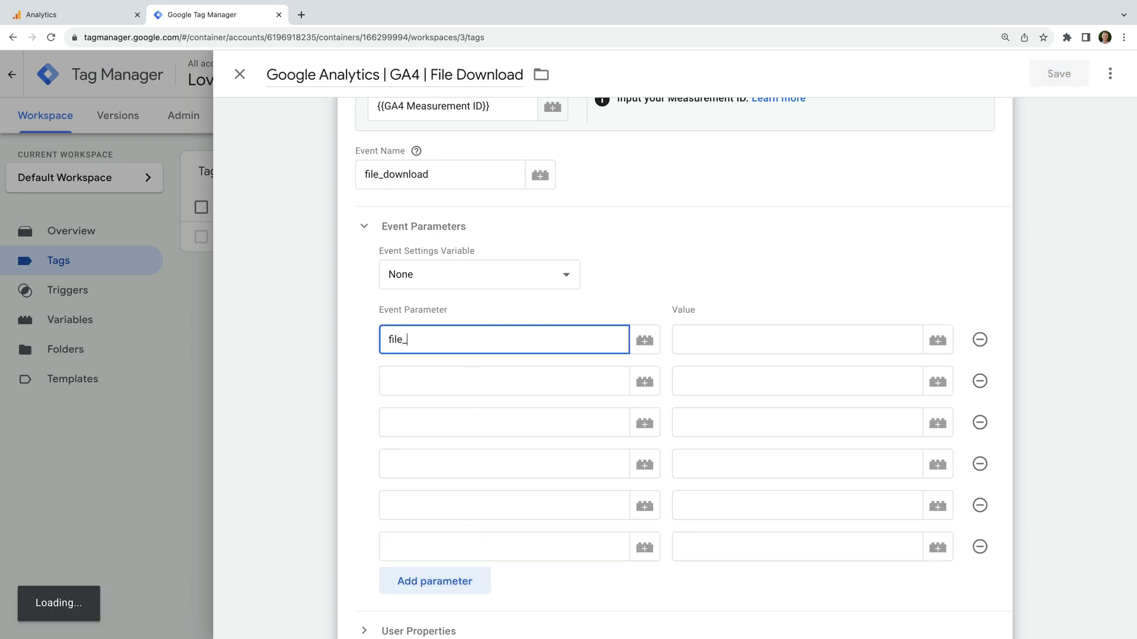
pyautogui.write('extension')
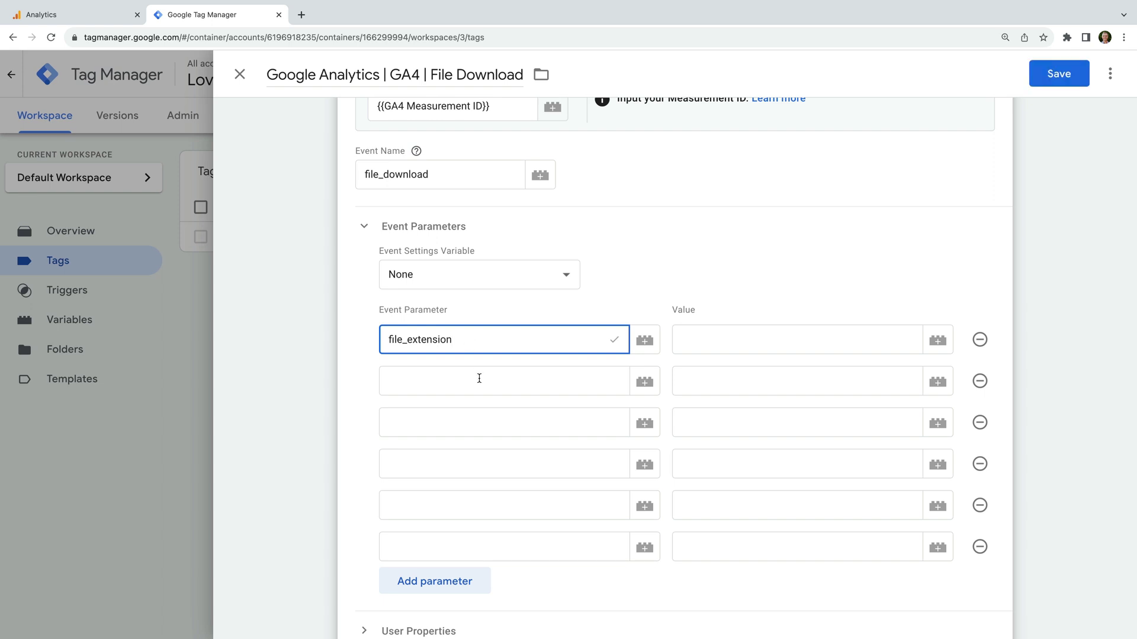
pyautogui.click(477, 375)
pyautogui.write('file_name')
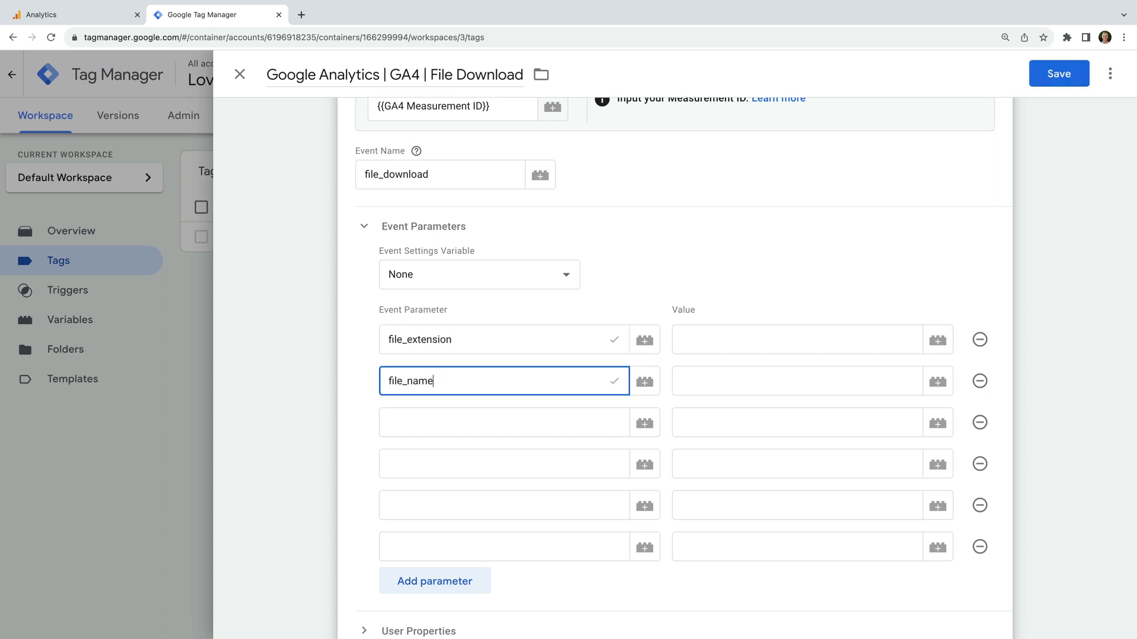
# Name the remaining four event parameters link_classes, link_id, link_text and link_url.
pyautogui.click(496, 414)
pyautogui.write('link_')
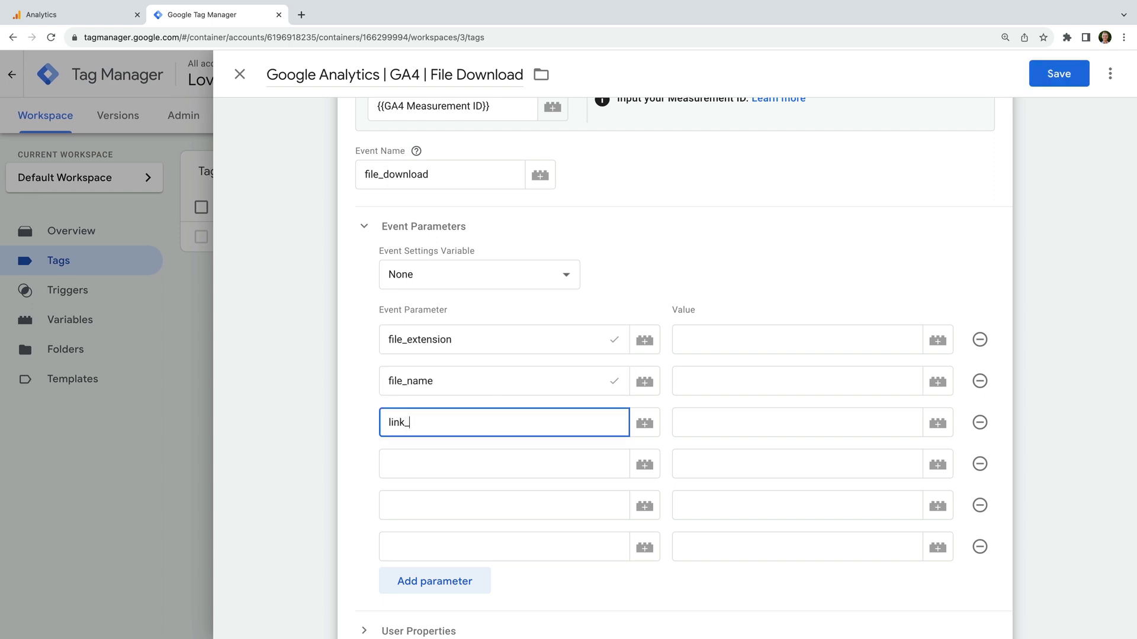
pyautogui.write('classes')
pyautogui.click(528, 473)
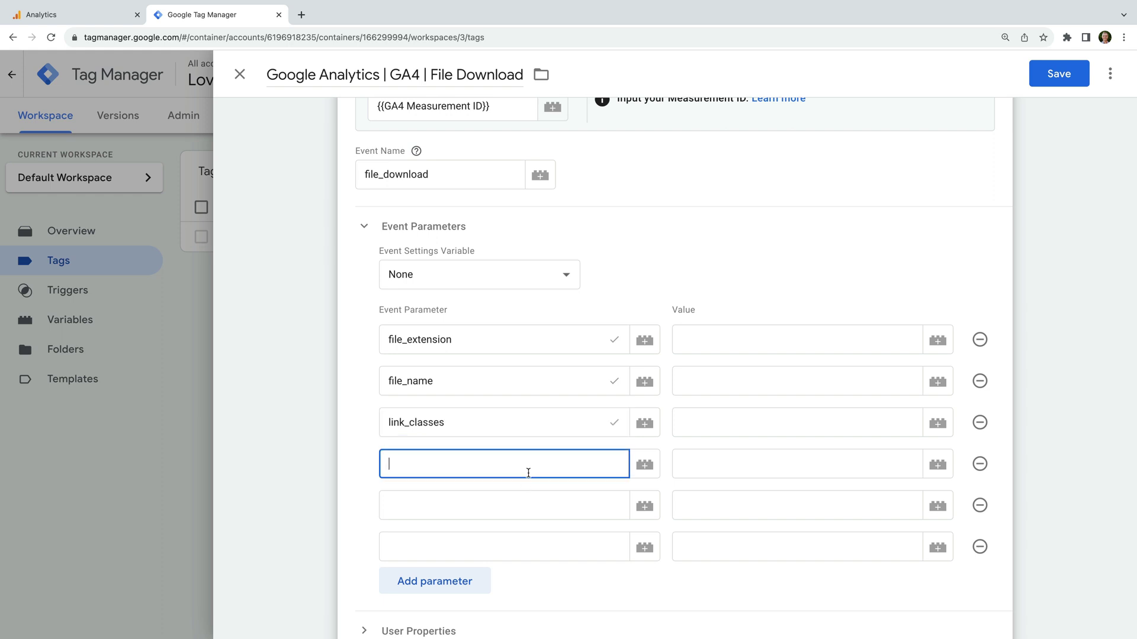
pyautogui.write('link_id')
pyautogui.click(529, 498)
pyautogui.write('link_te')
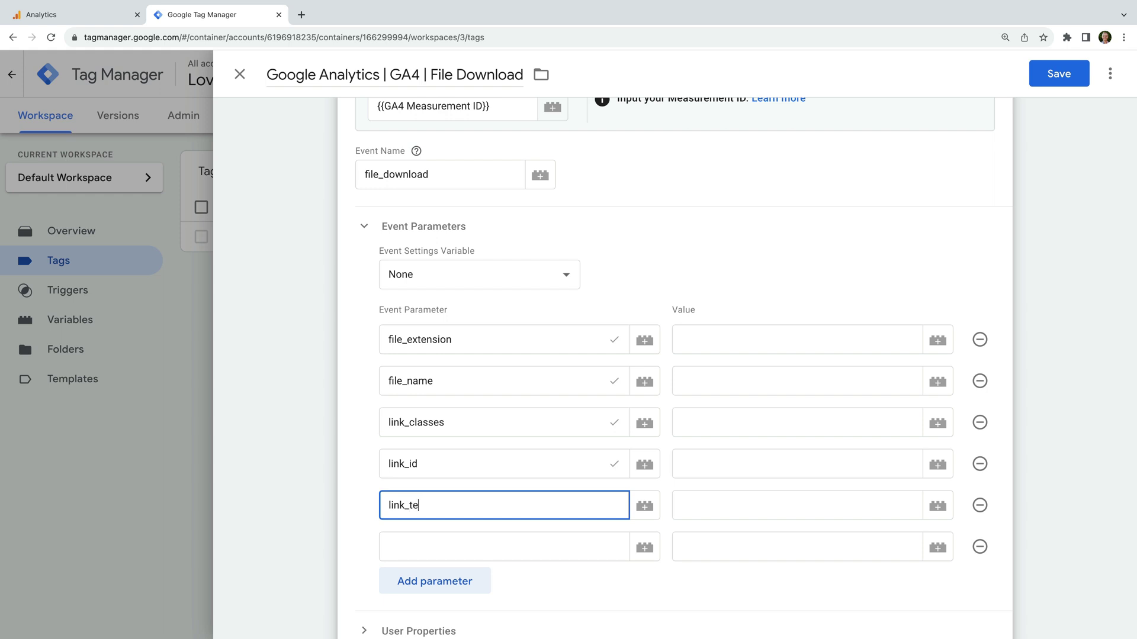
pyautogui.write('xt')
pyautogui.click(537, 544)
pyautogui.write('link')
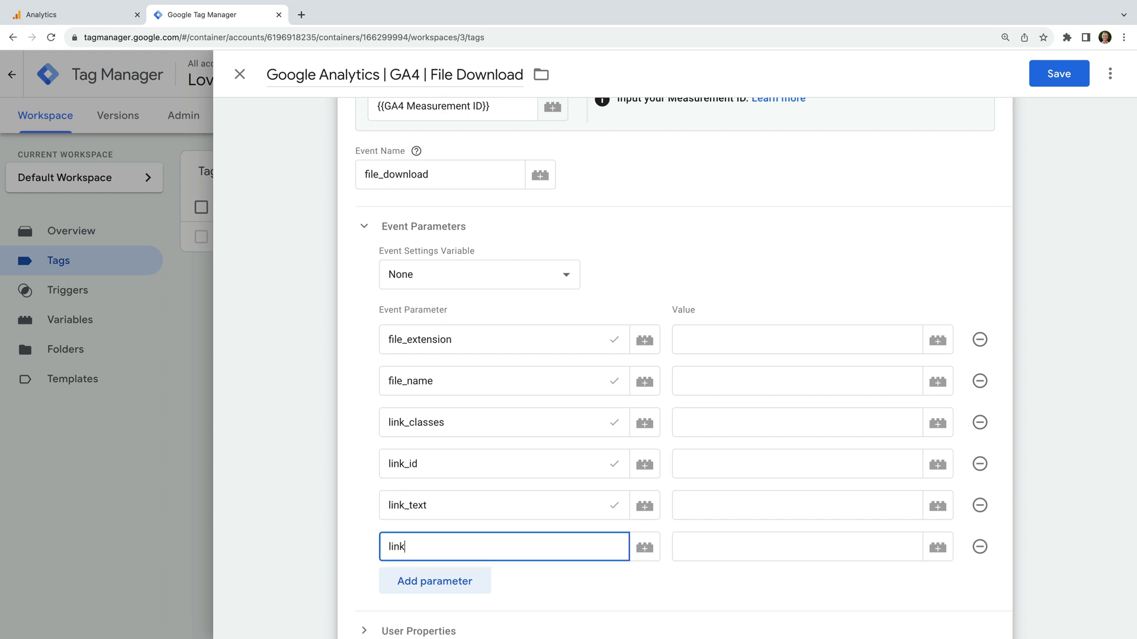
pyautogui.write('_url')
pyautogui.press('Tab')
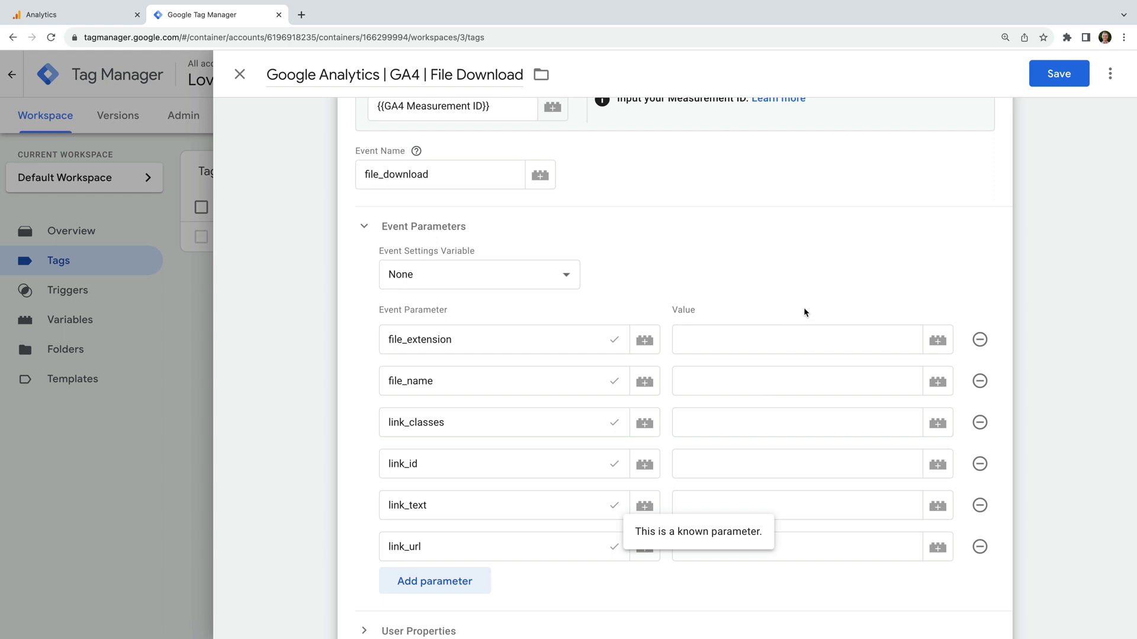
# Set the file_extension value to {{Click URL File Extension}} and the file_name value to {{Click URL Path}}.
pyautogui.click(804, 337)
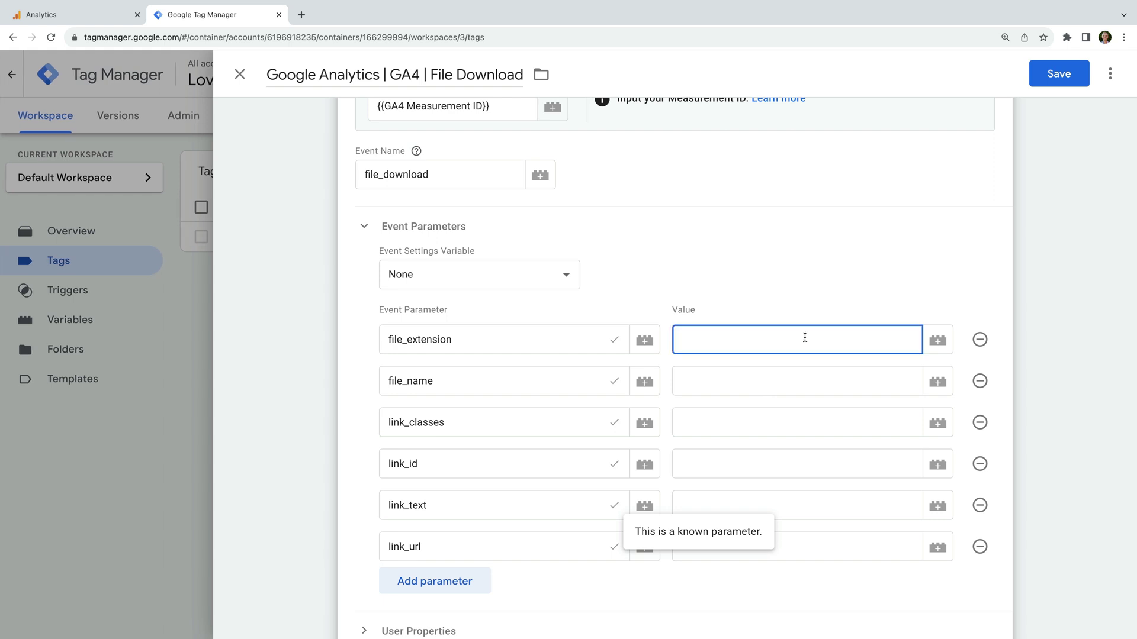
pyautogui.write('{{cli')
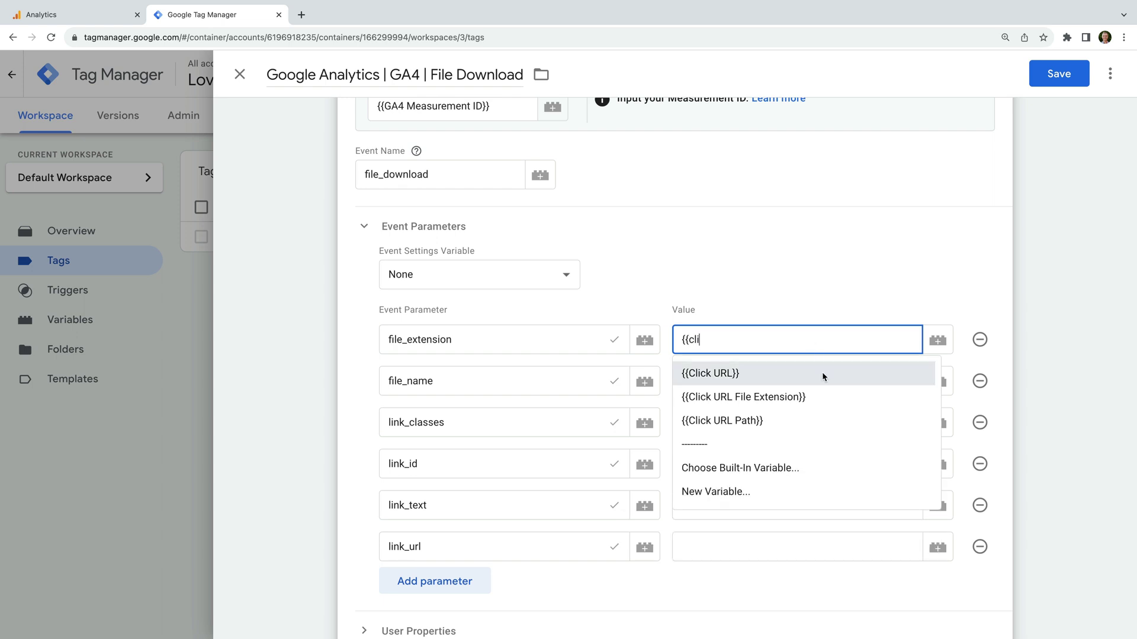
pyautogui.click(818, 397)
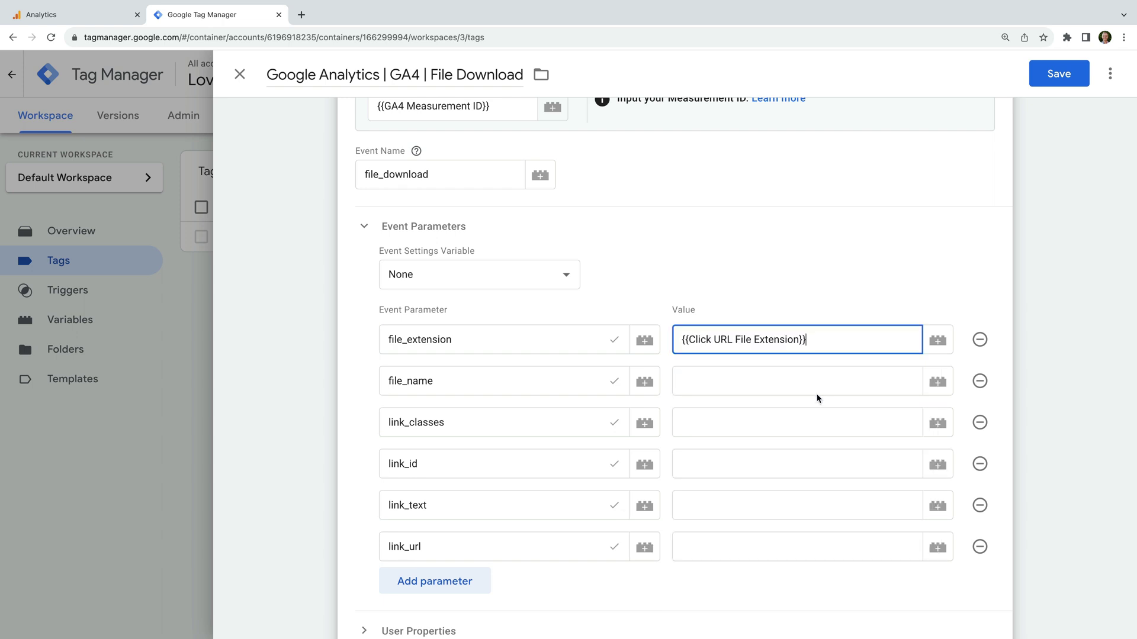
pyautogui.click(805, 379)
pyautogui.write('{{cli')
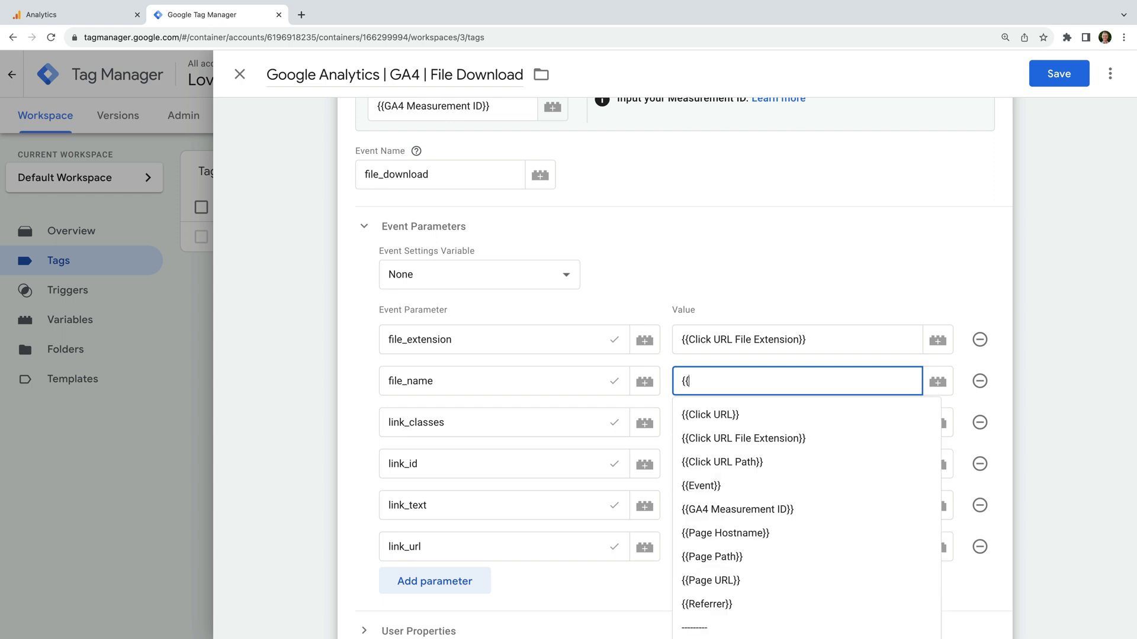
pyautogui.click(762, 462)
# Use the built-in variables Click Classes and Click ID as the values of link_classes and link_id.
pyautogui.click(754, 425)
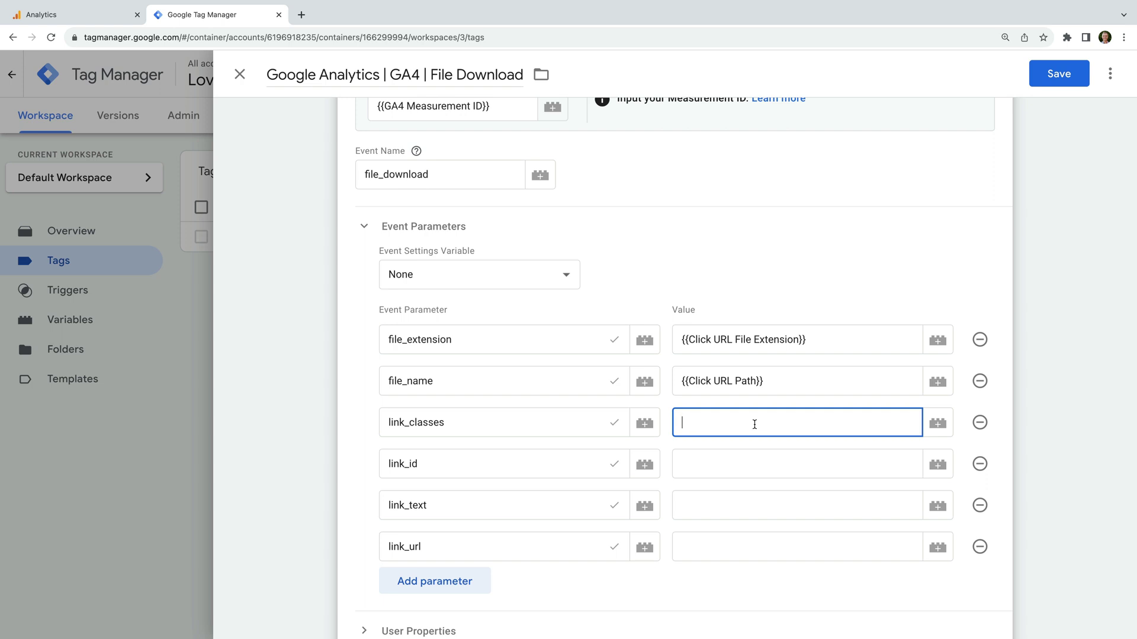
pyautogui.click(937, 427)
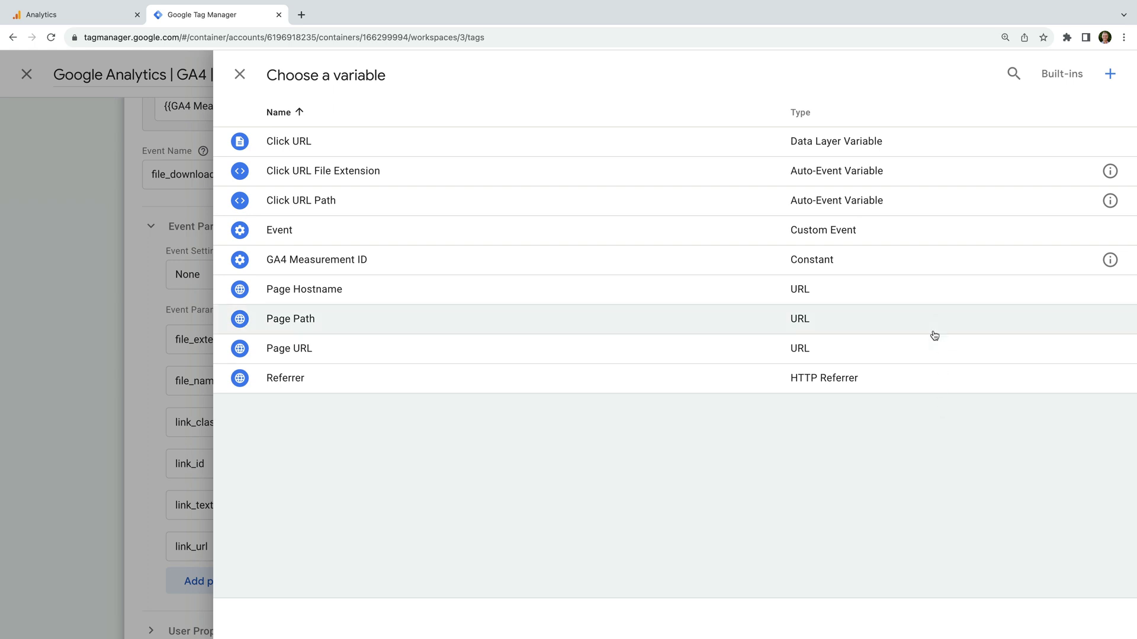
pyautogui.click(1055, 78)
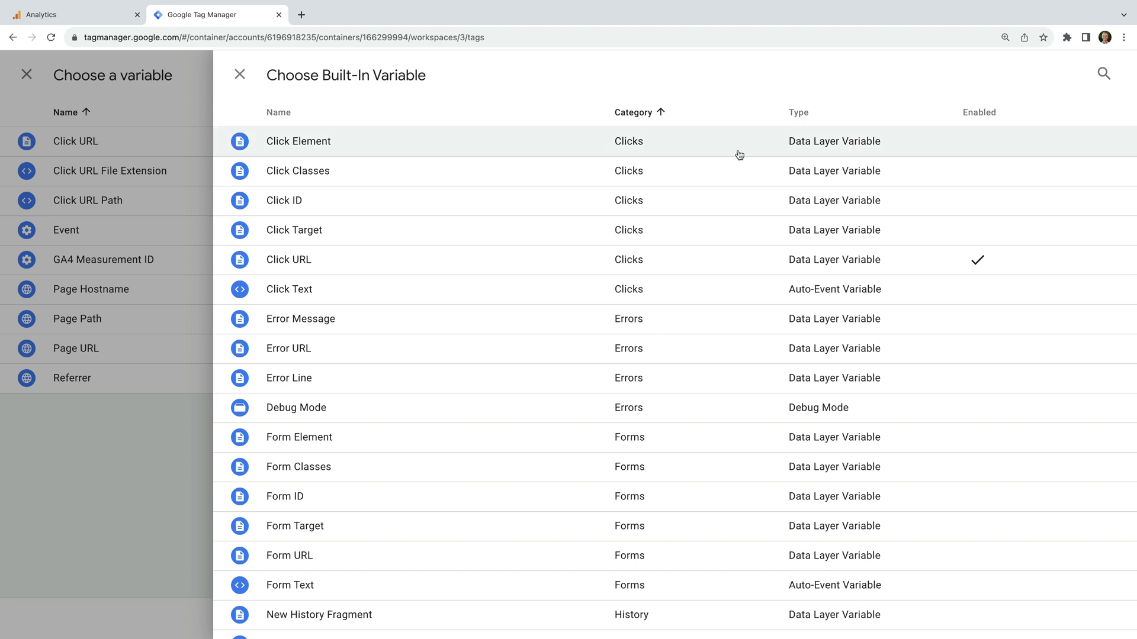
pyautogui.click(579, 173)
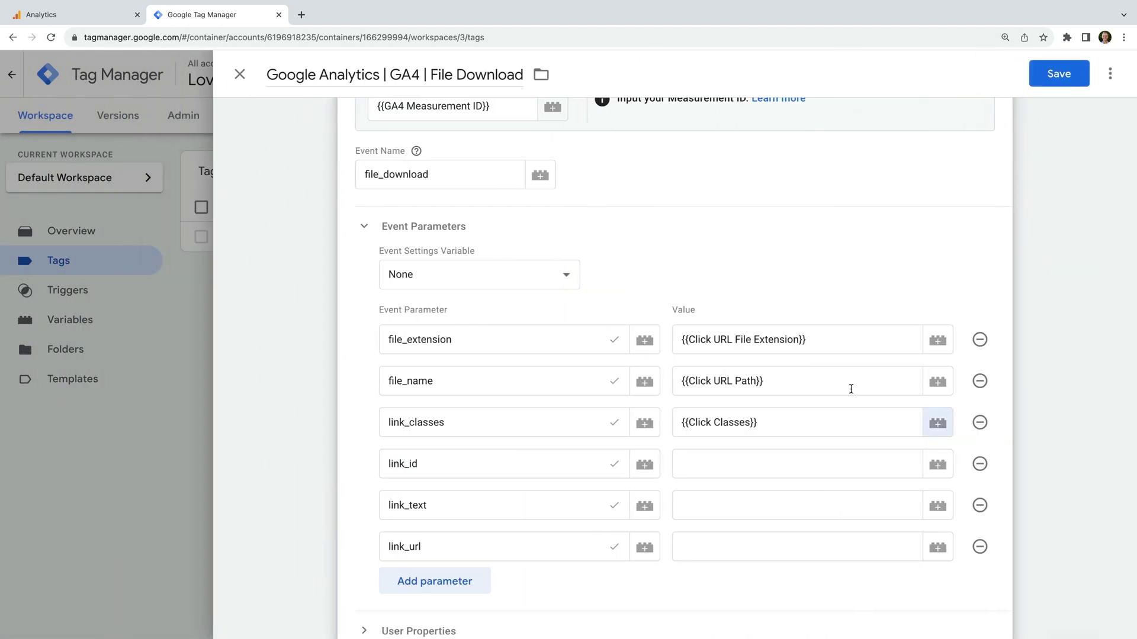
pyautogui.click(937, 465)
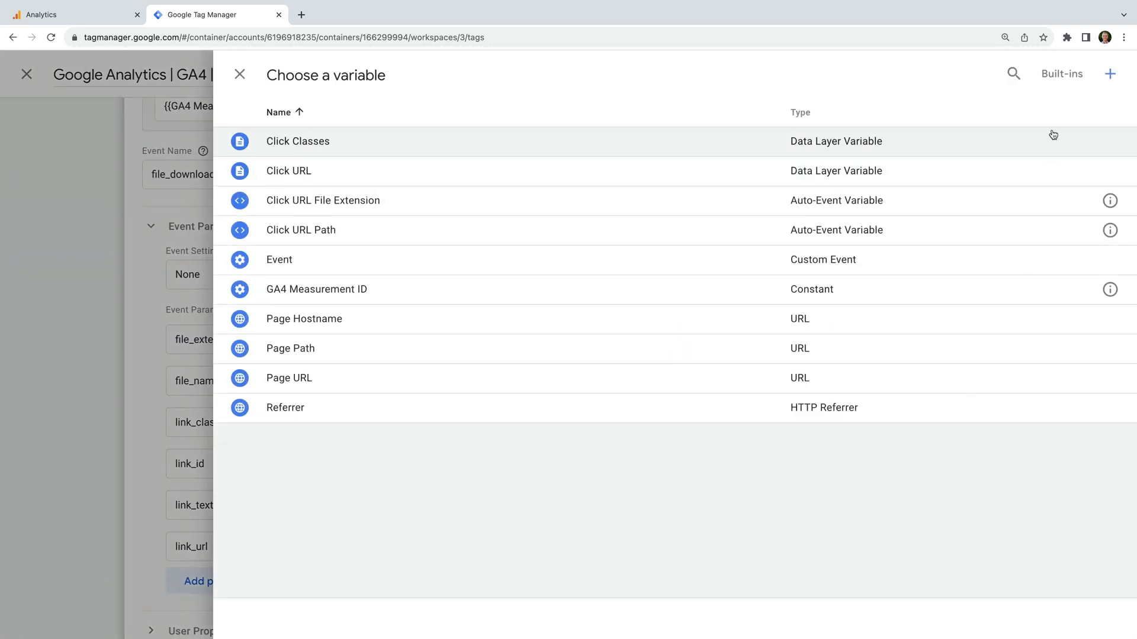
pyautogui.click(1062, 77)
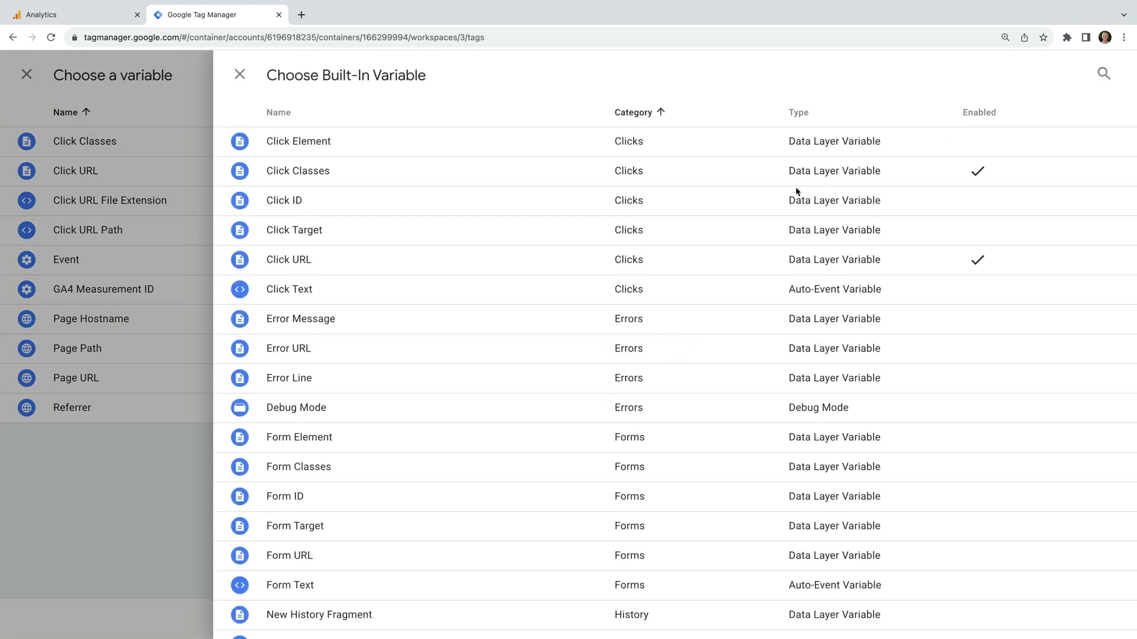
pyautogui.click(525, 214)
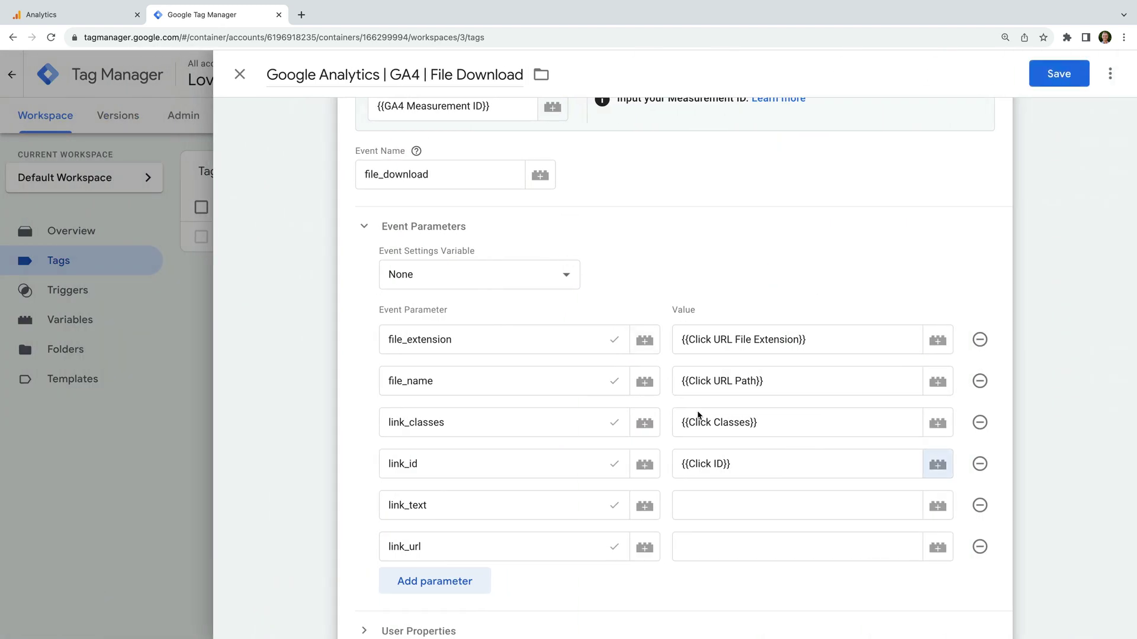
# Set the link_text value to the built-in Click Text variable and the link_url value to Click URL.
pyautogui.click(936, 507)
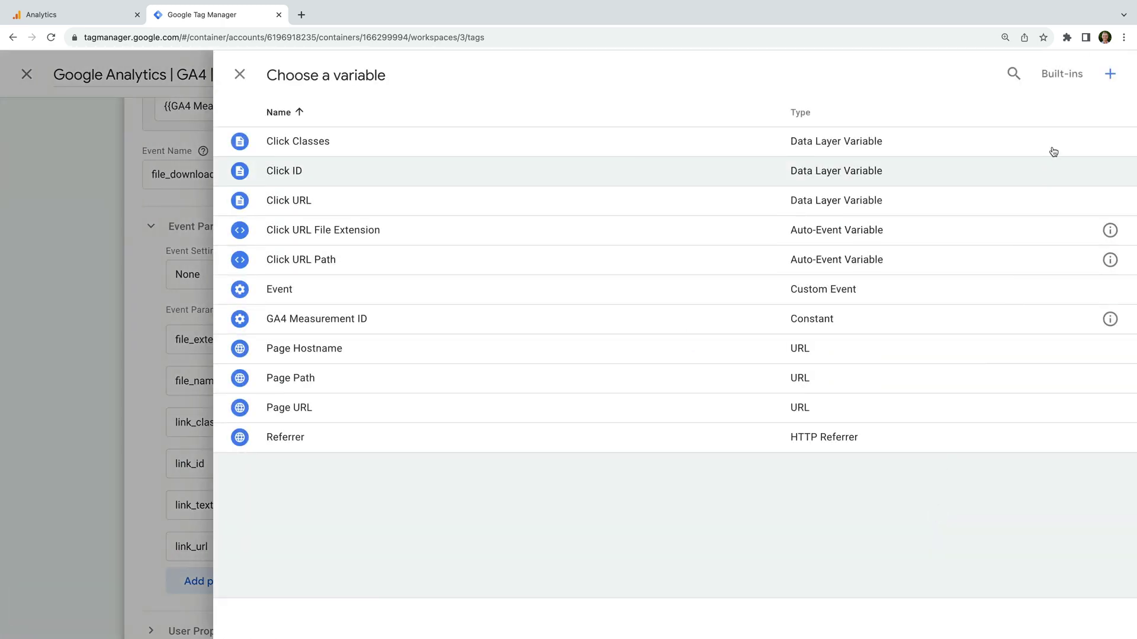
pyautogui.click(1063, 84)
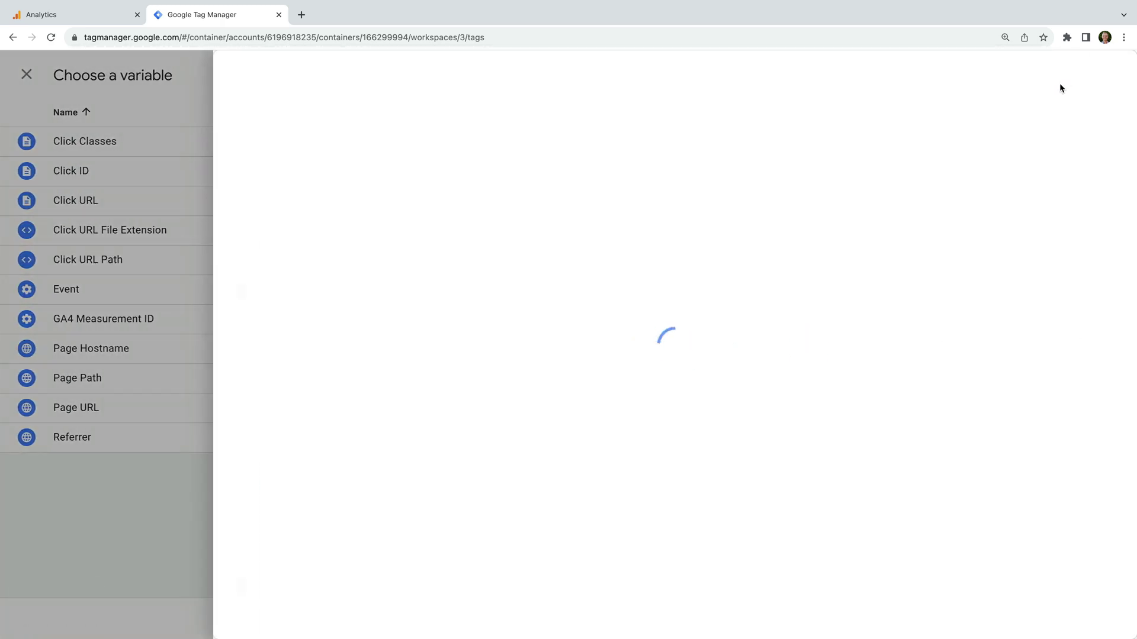
pyautogui.click(383, 291)
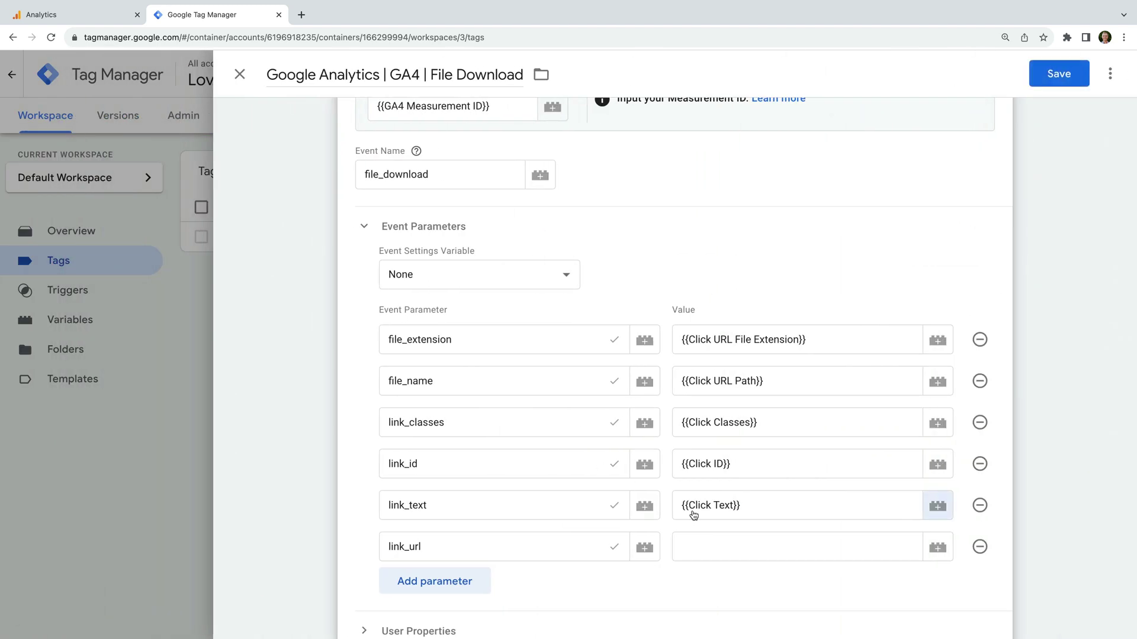
pyautogui.click(937, 548)
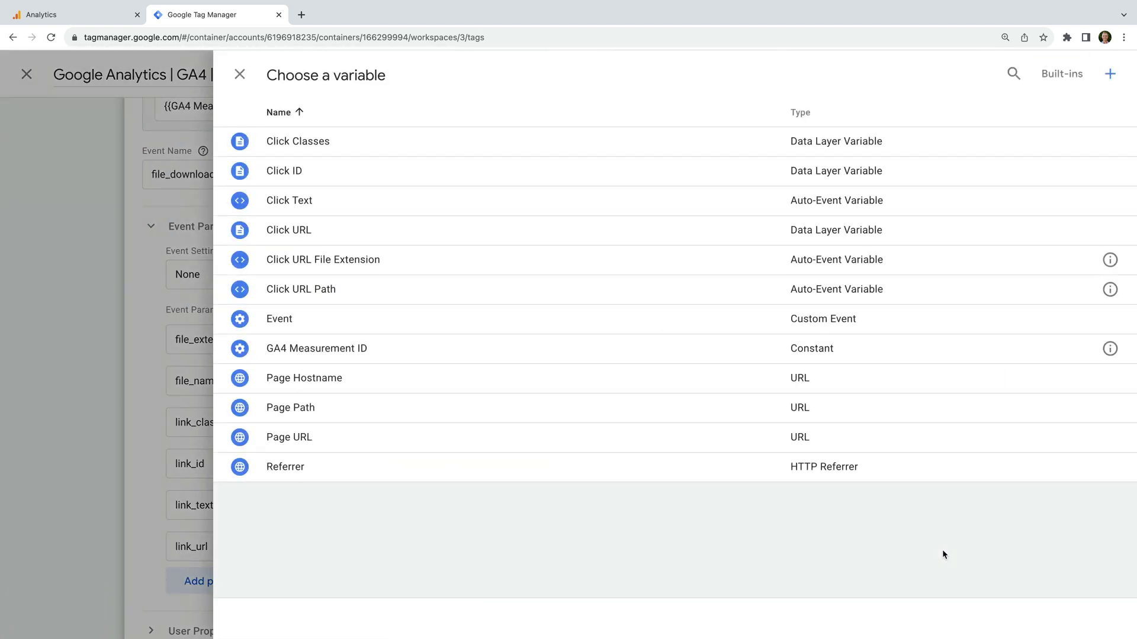
pyautogui.click(479, 237)
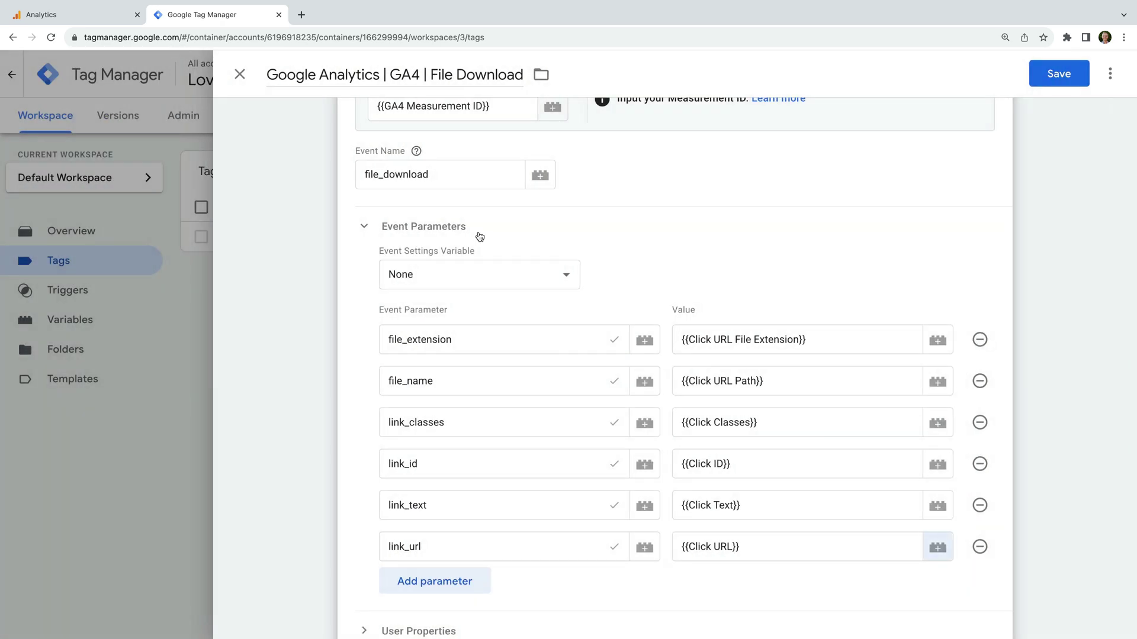
# Assign the File Download trigger to the tag and save the tag.
pyautogui.scroll(-5, 592, 365)
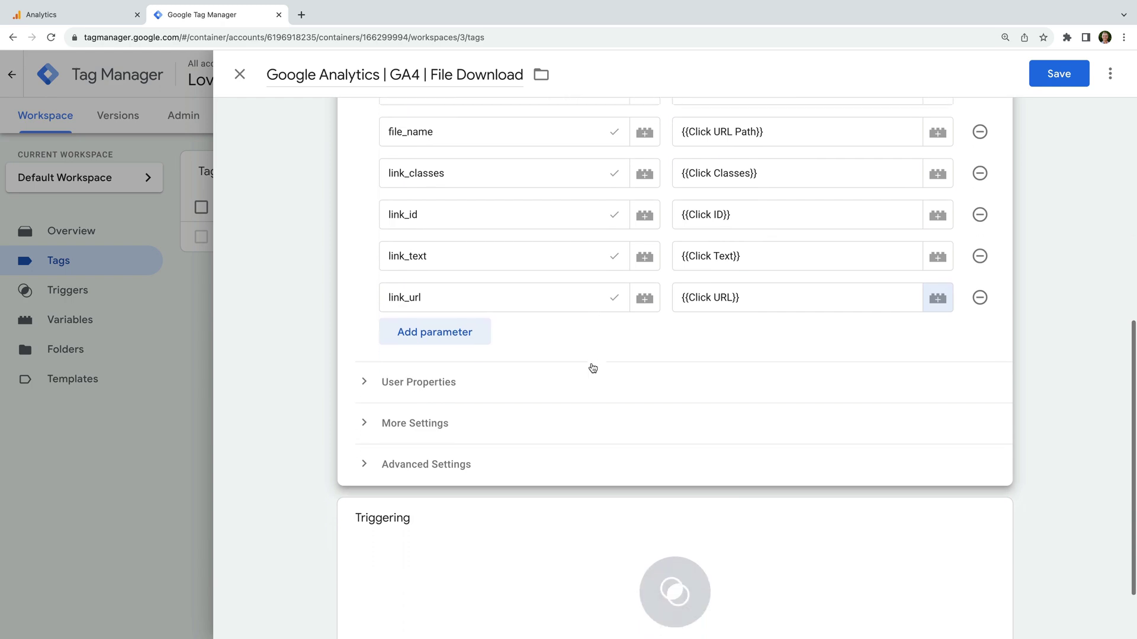
pyautogui.scroll(-2, 592, 368)
pyautogui.click(500, 483)
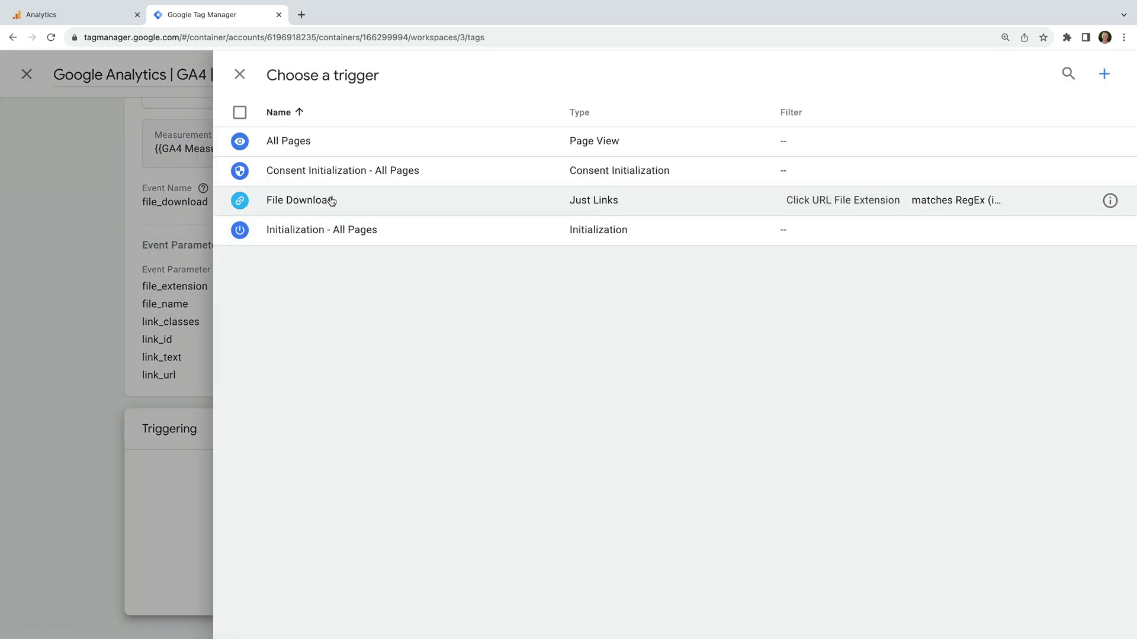
pyautogui.click(332, 202)
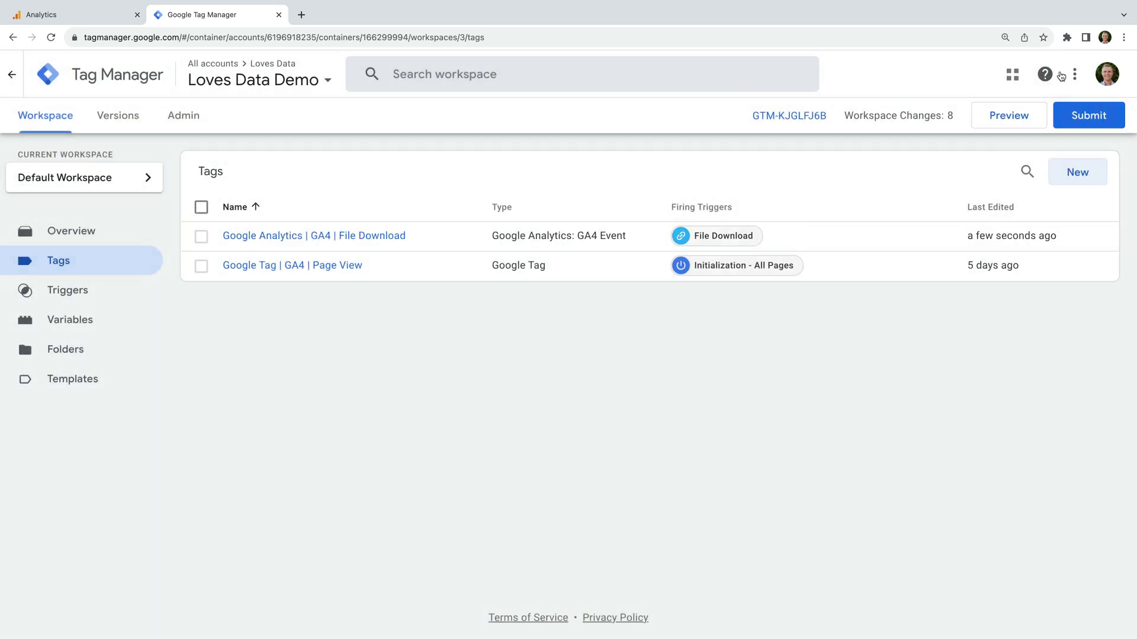
pyautogui.click(1021, 113)
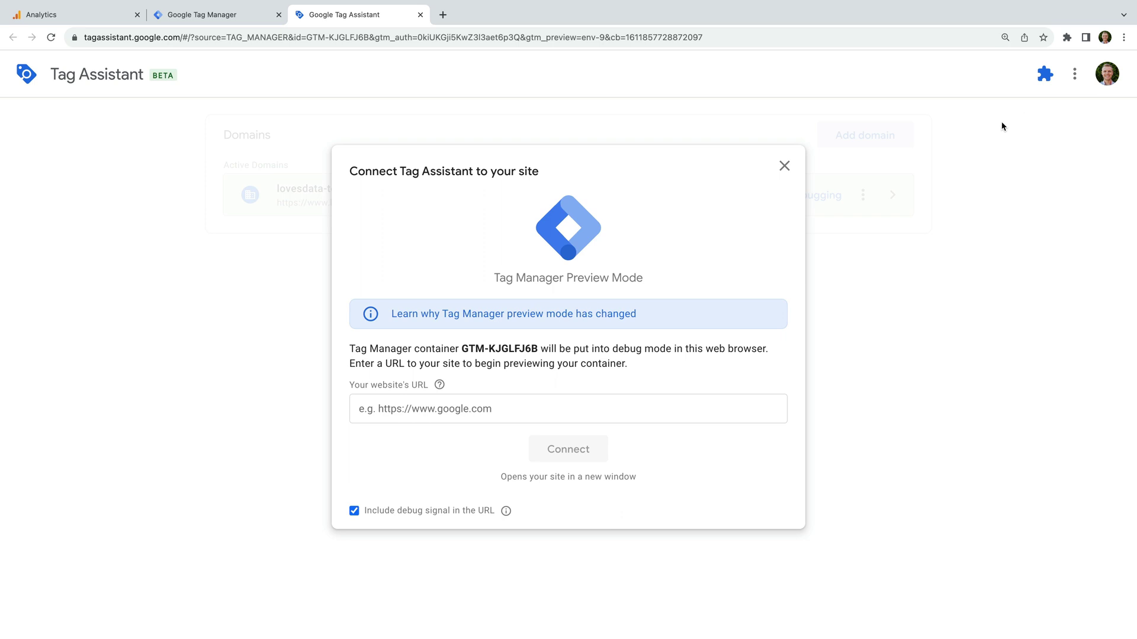
pyautogui.click(595, 409)
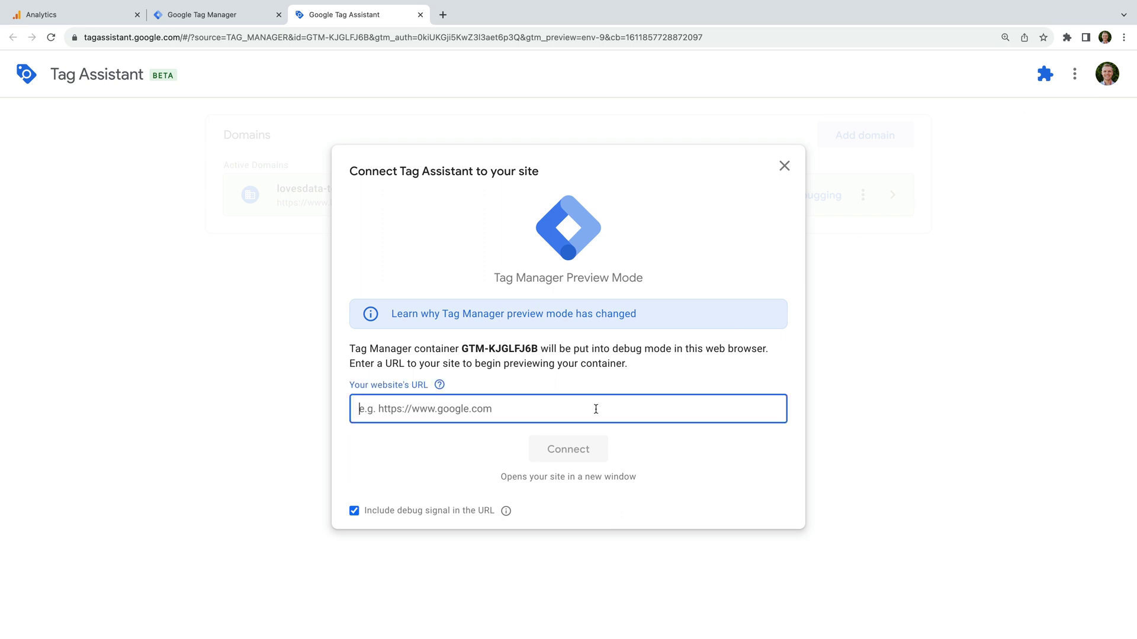
pyautogui.write('https://www.lovesdata-test.com/examples/links-downloads')
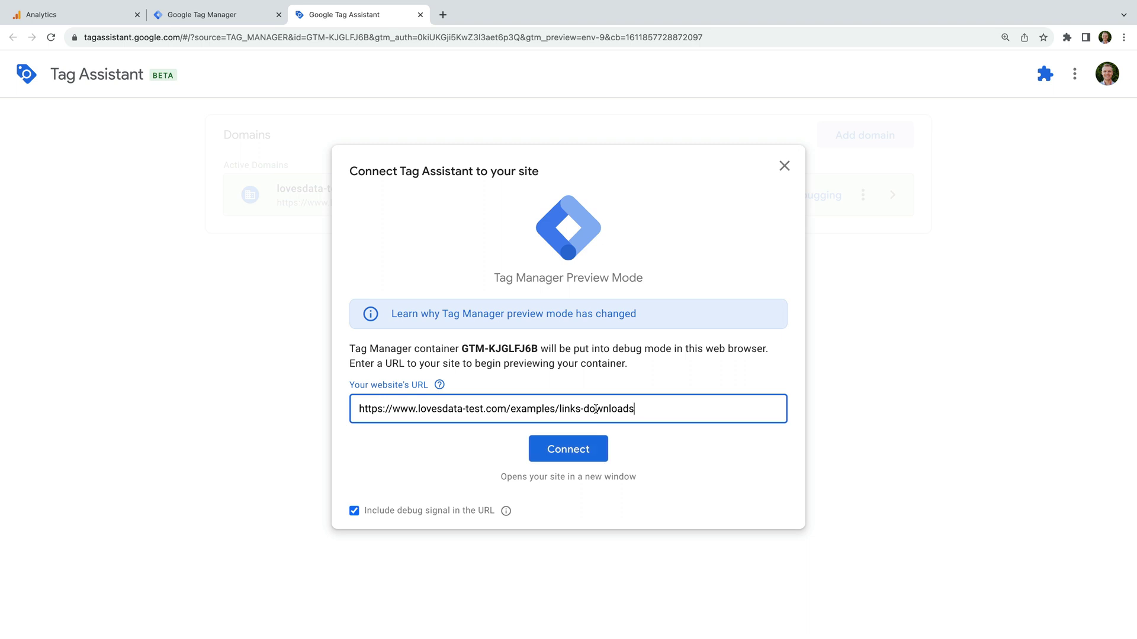
pyautogui.click(601, 452)
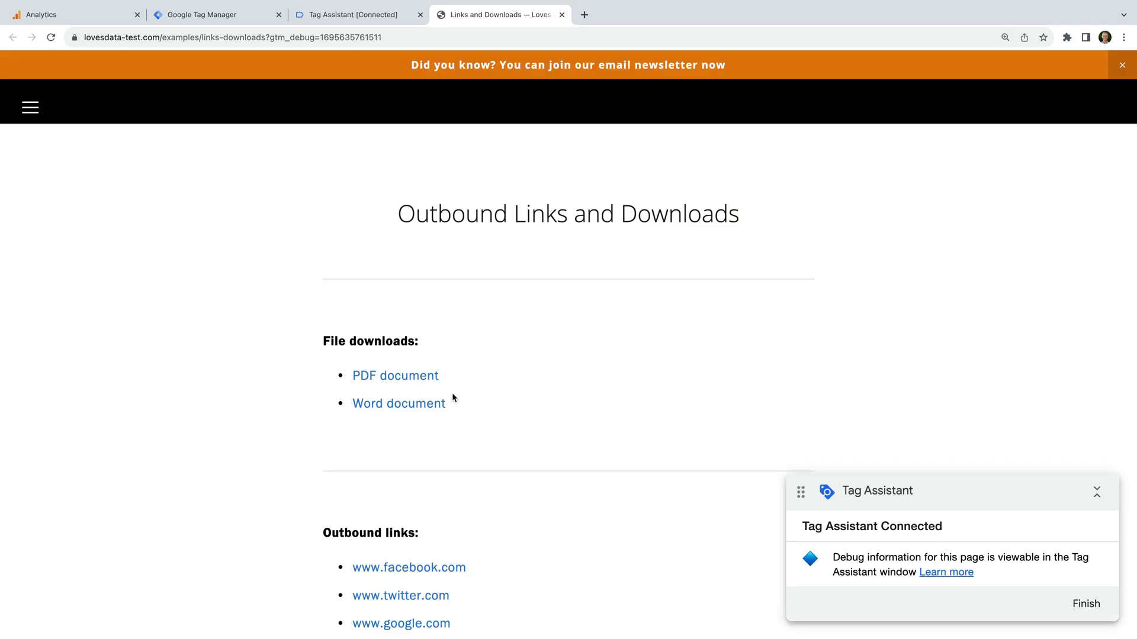
# Open the PDF document link on the test page to trigger a download, and return to the connected Tag Assistant session.
pyautogui.click(426, 382)
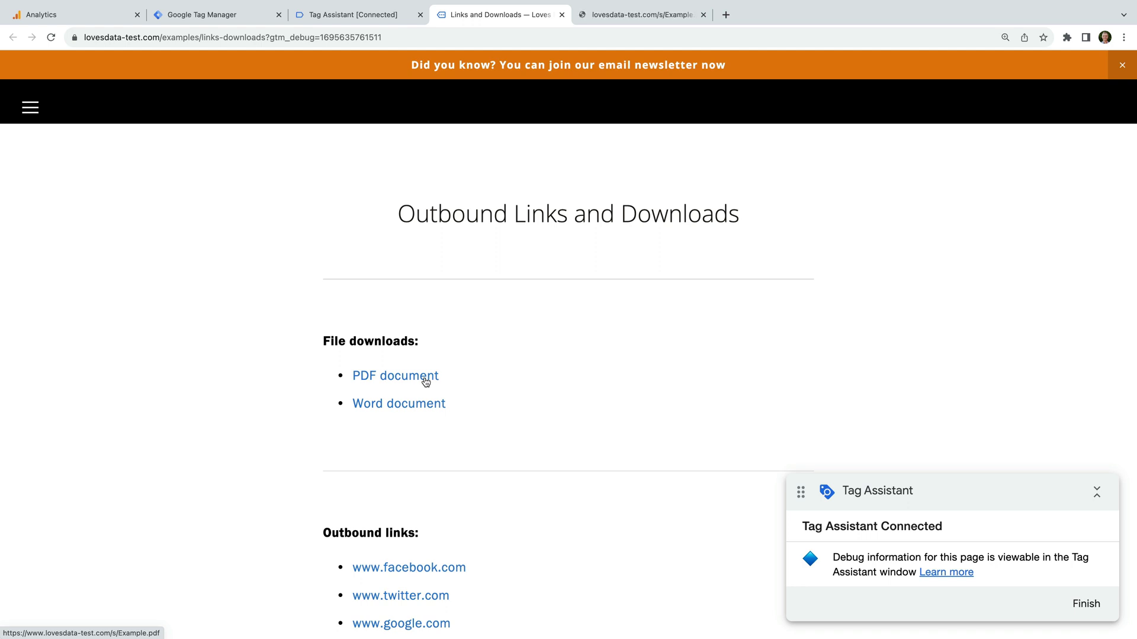
pyautogui.click(353, 14)
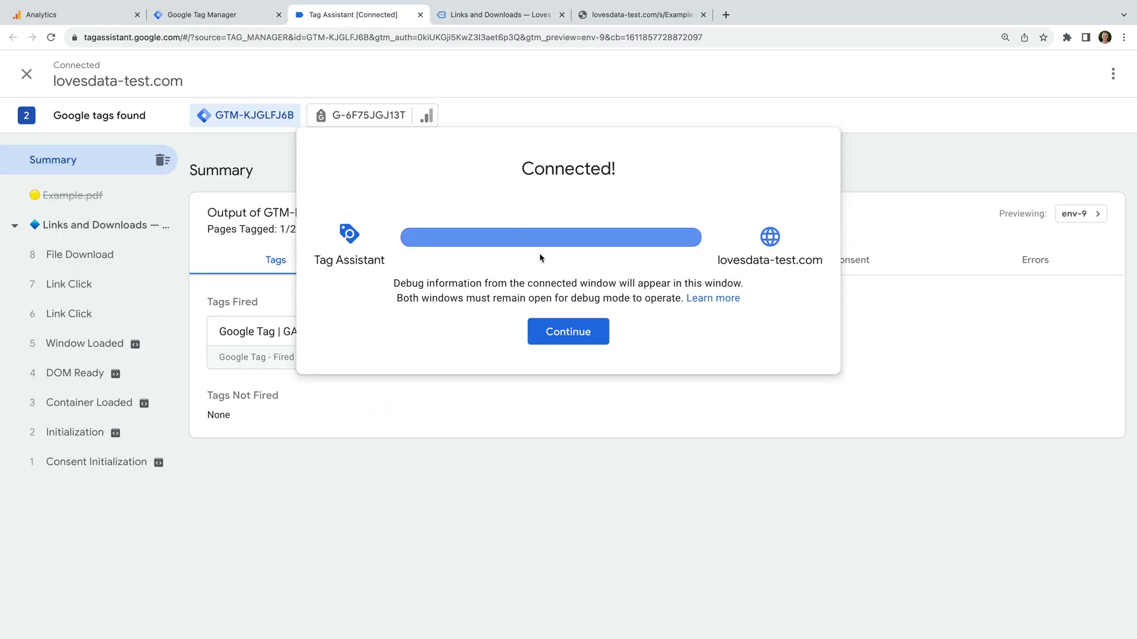
pyautogui.click(578, 332)
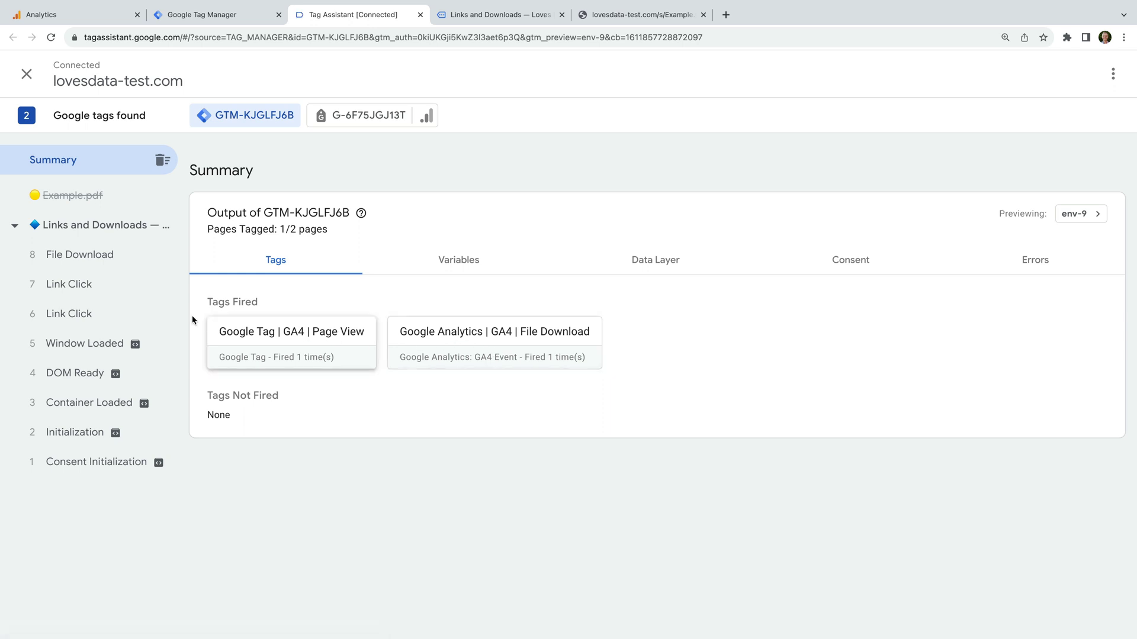
# Examine the File Download tag's parameter values for the first Link Click event, and the hits sent to the GA4 measurement ID.
pyautogui.click(136, 314)
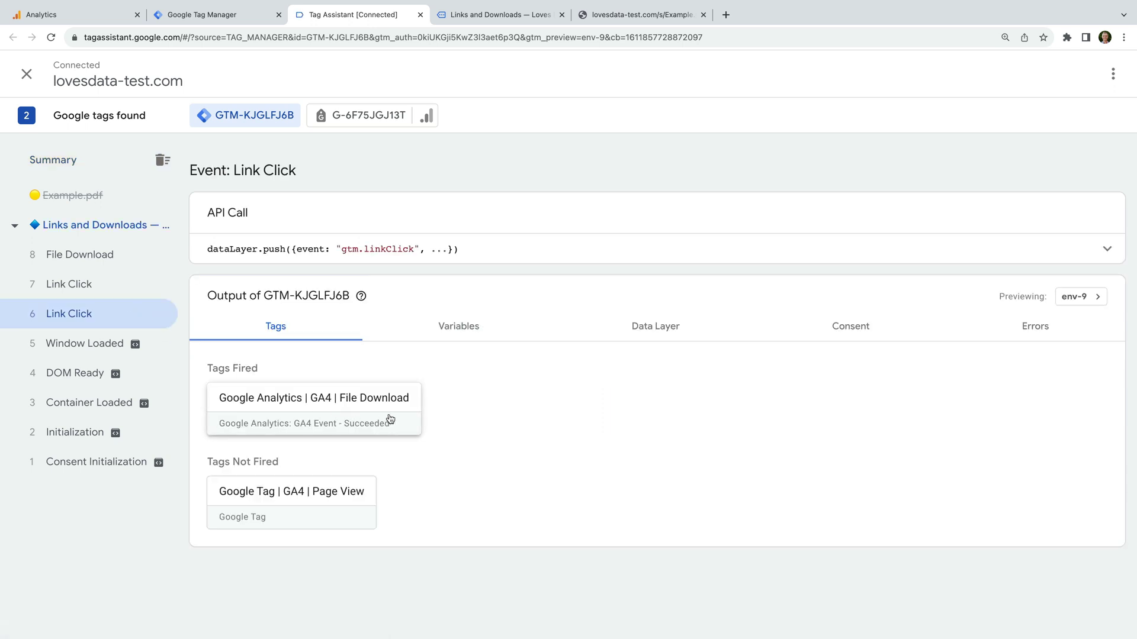
pyautogui.click(390, 419)
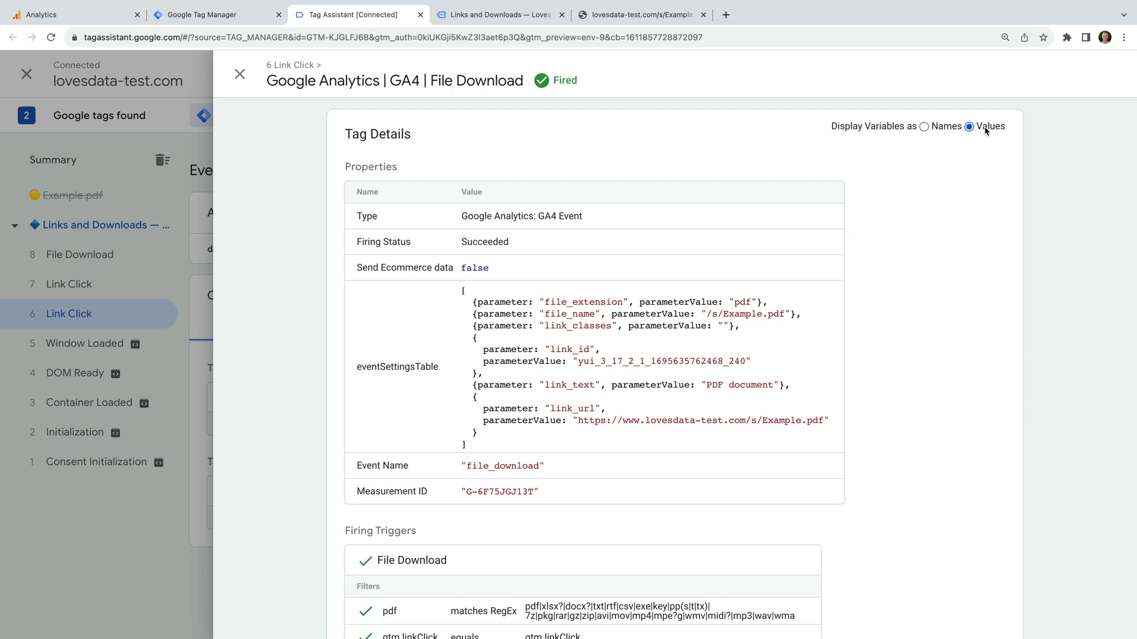
pyautogui.doubleClick(736, 302)
pyautogui.click(707, 314)
pyautogui.moveTo(707, 314); pyautogui.dragTo(785, 315)
pyautogui.click(239, 73)
pyautogui.click(371, 116)
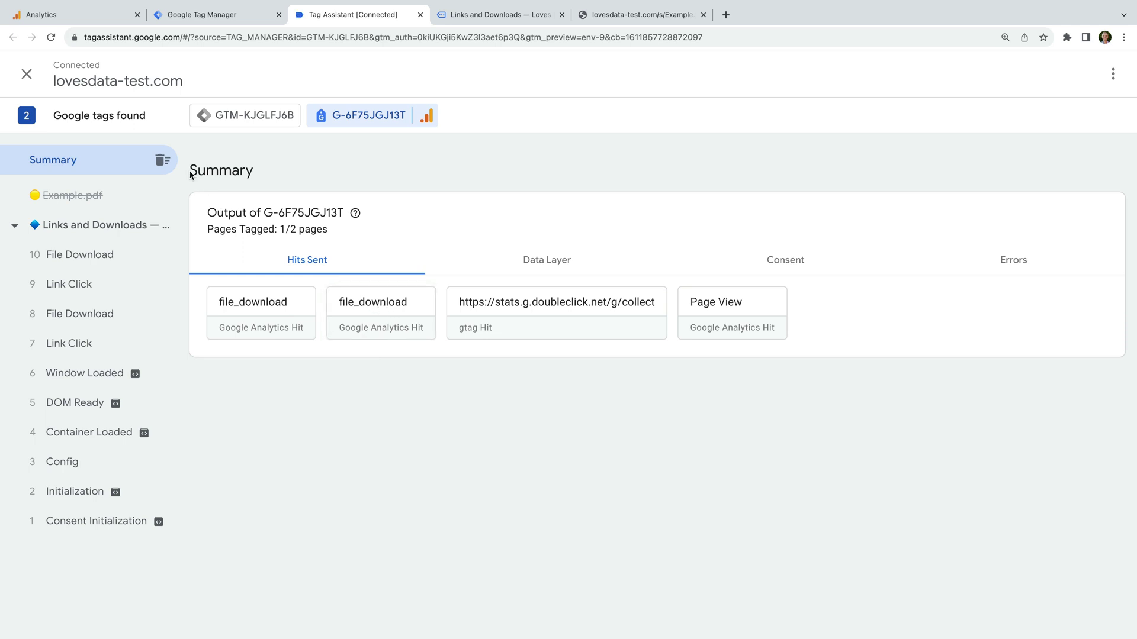
# In Google Analytics, turn off File downloads in the web data stream's enhanced measurement settings and save the change.
pyautogui.click(76, 16)
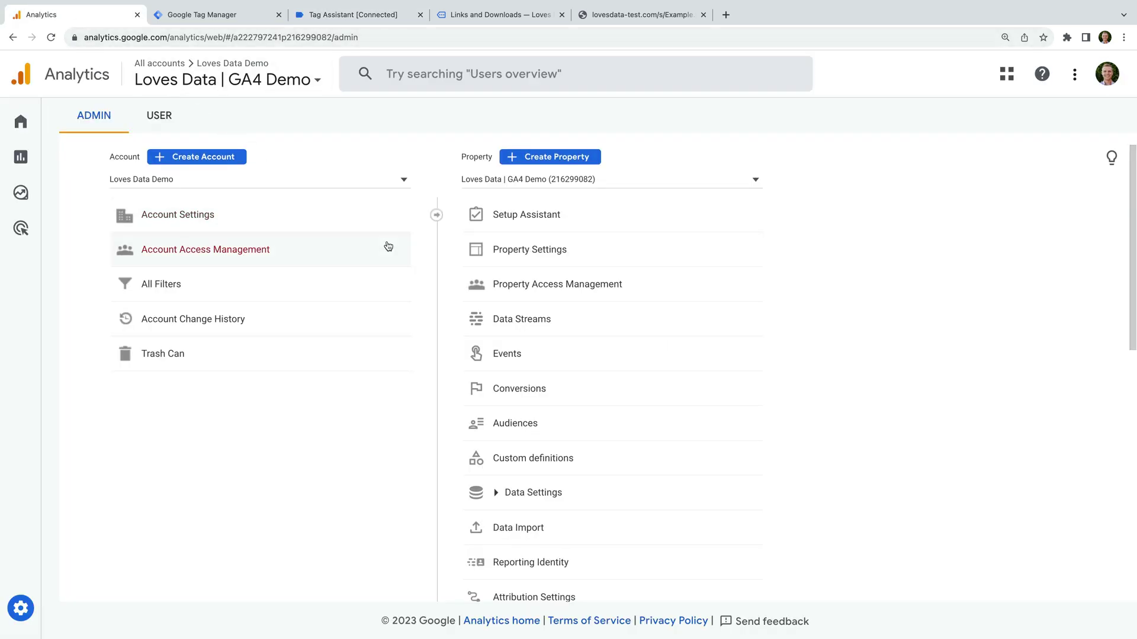
pyautogui.click(567, 322)
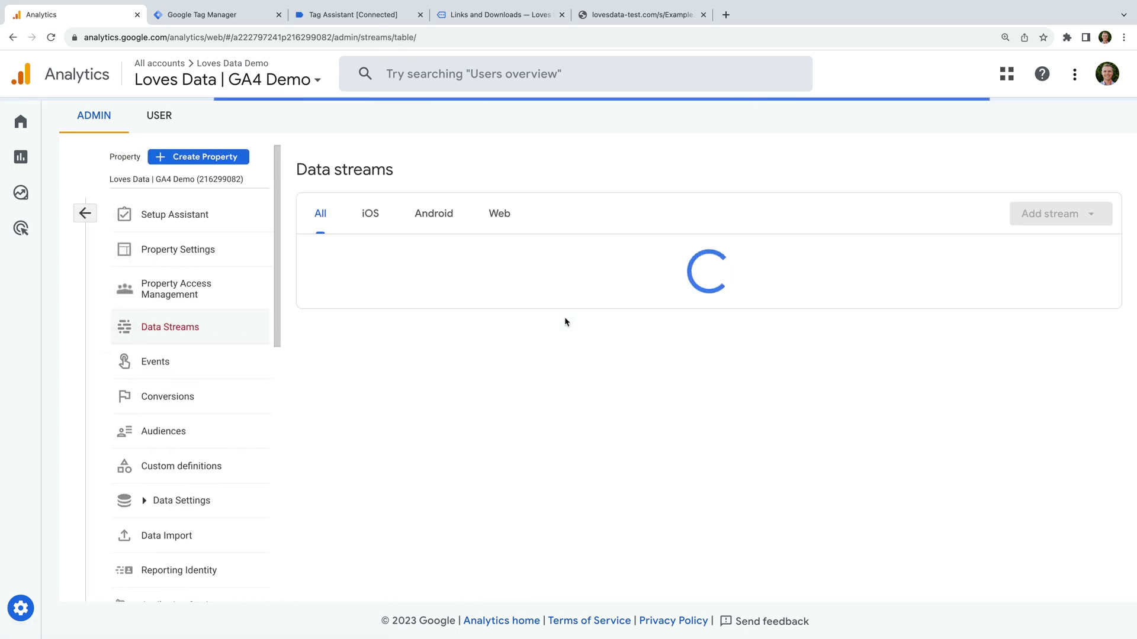
pyautogui.click(586, 258)
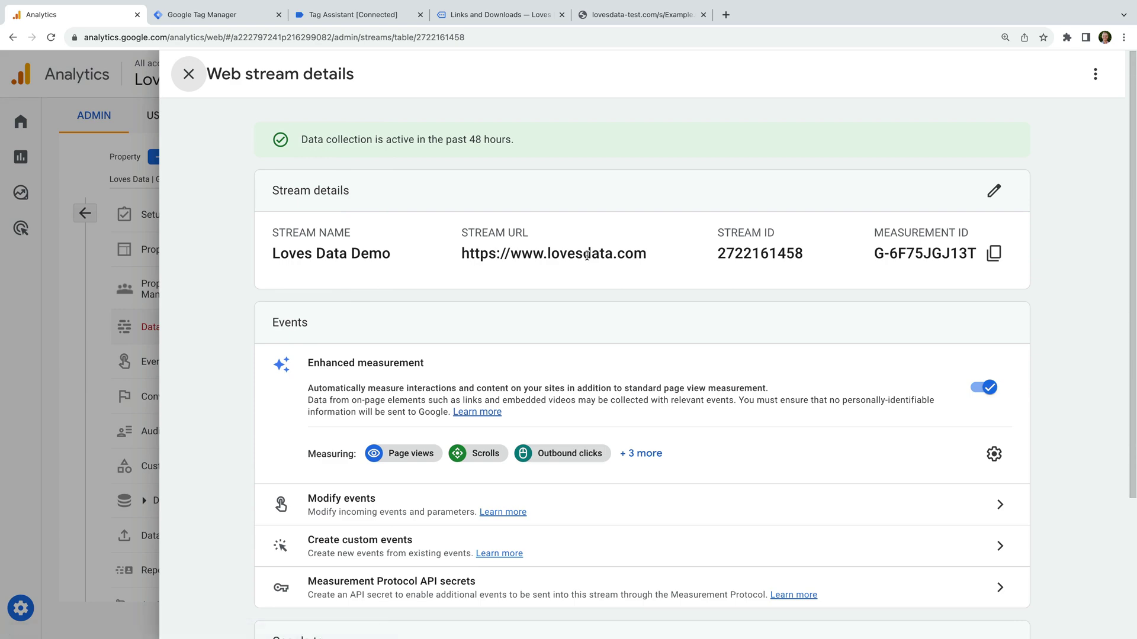
pyautogui.click(995, 454)
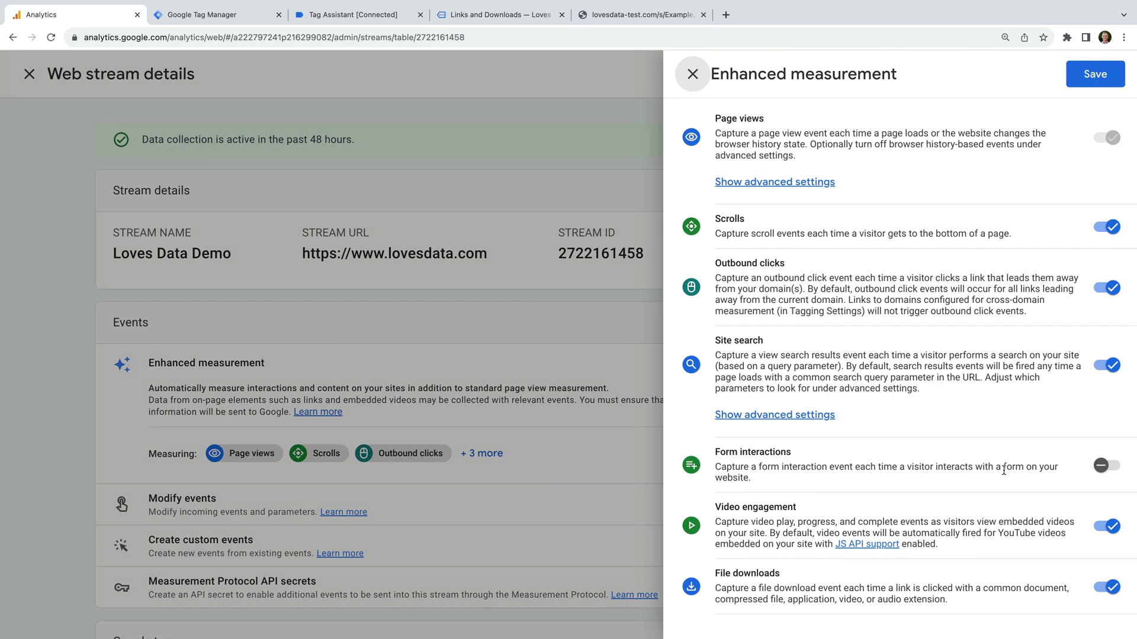
pyautogui.click(1111, 588)
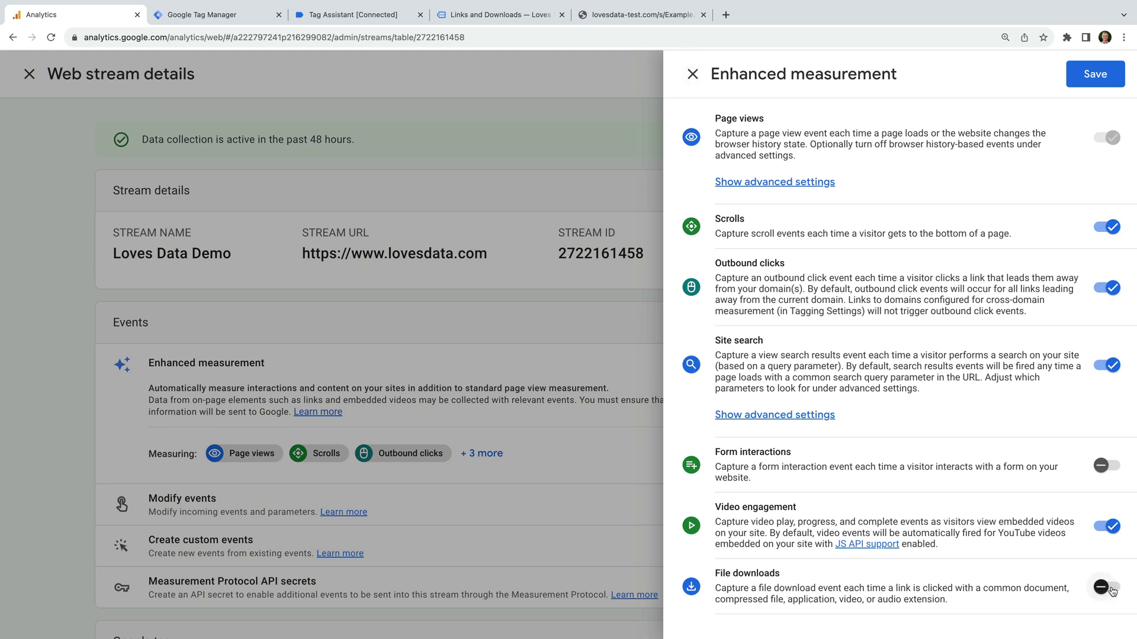
pyautogui.click(1088, 82)
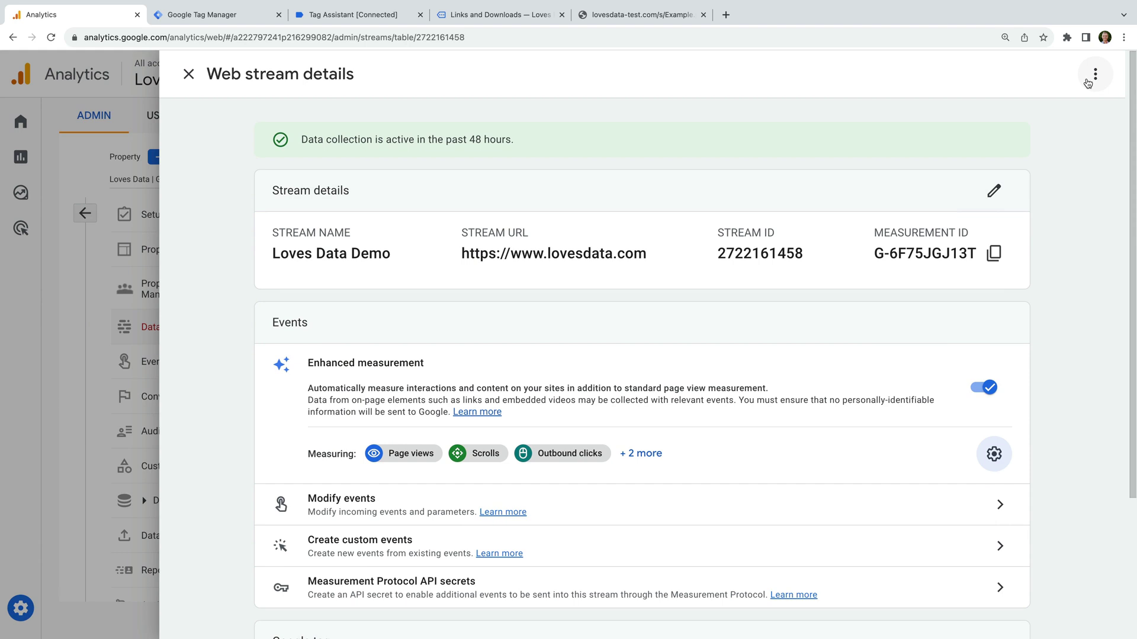
# Switch back to Google Tag Manager and publish the workspace changes with the version name "Added Download Tracking".
pyautogui.click(248, 22)
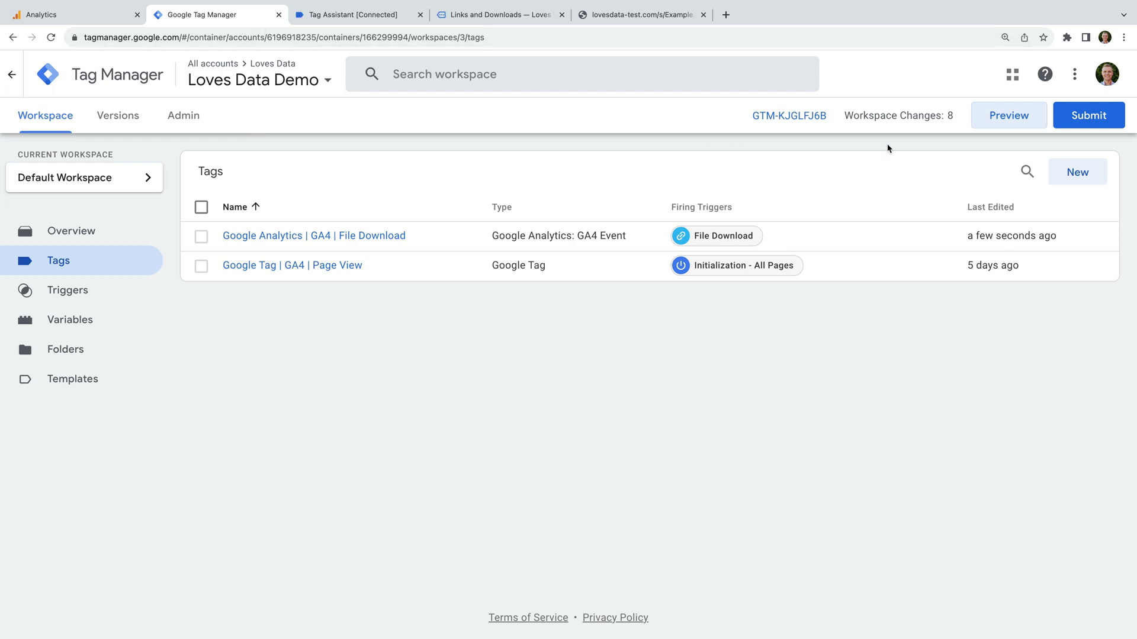
pyautogui.click(1069, 128)
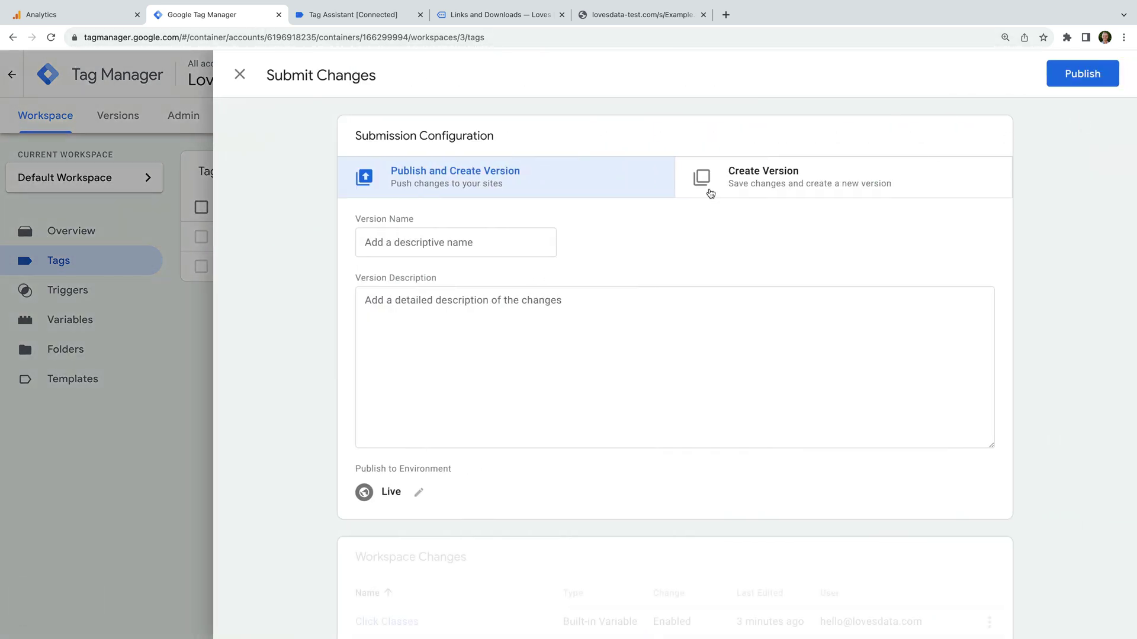
pyautogui.click(504, 242)
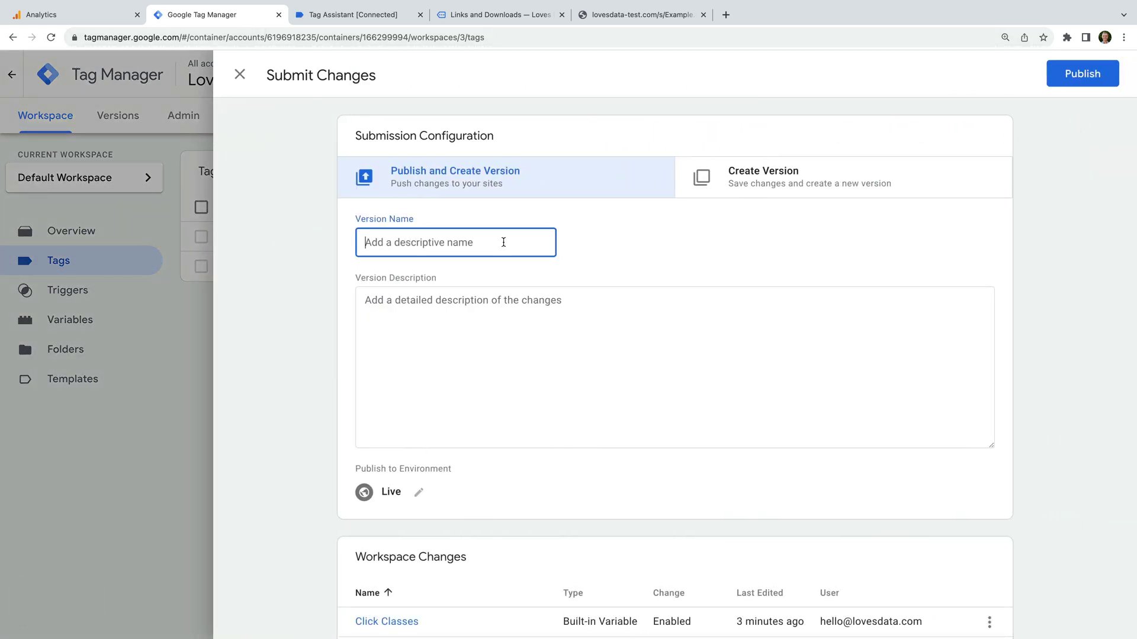
pyautogui.write('Added')
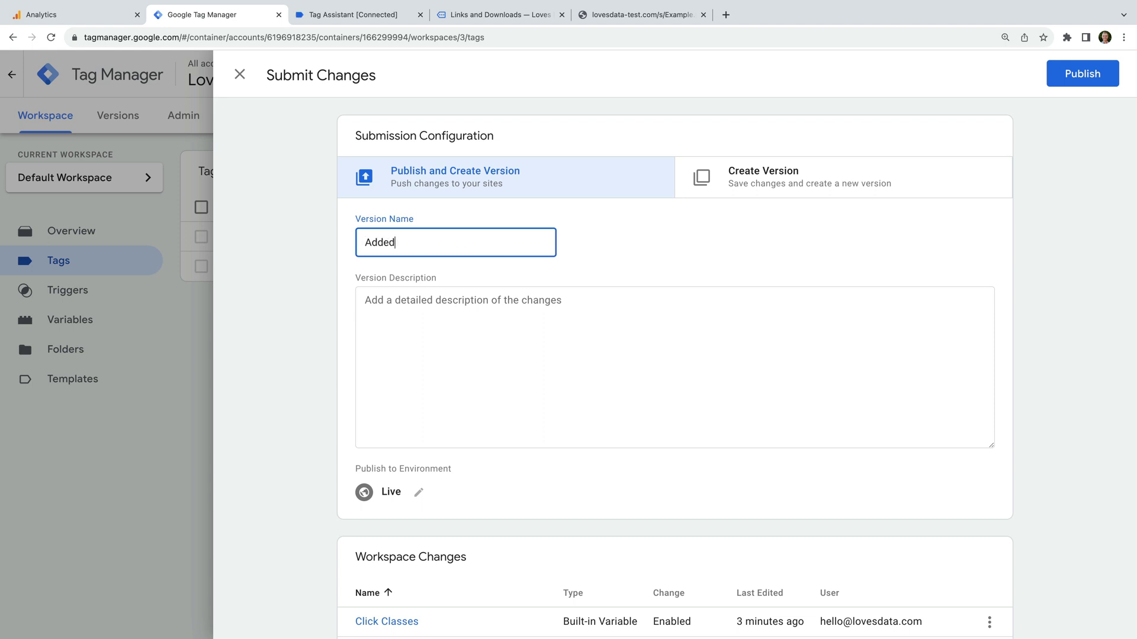
pyautogui.write(' Download Tracking')
pyautogui.click(608, 242)
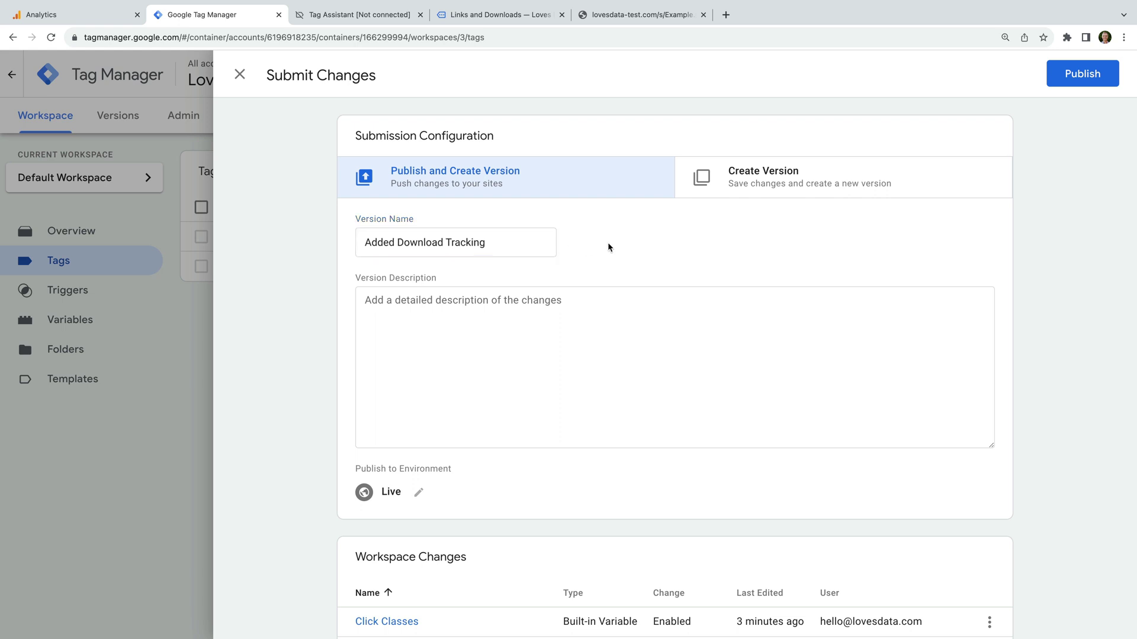
pyautogui.click(1073, 83)
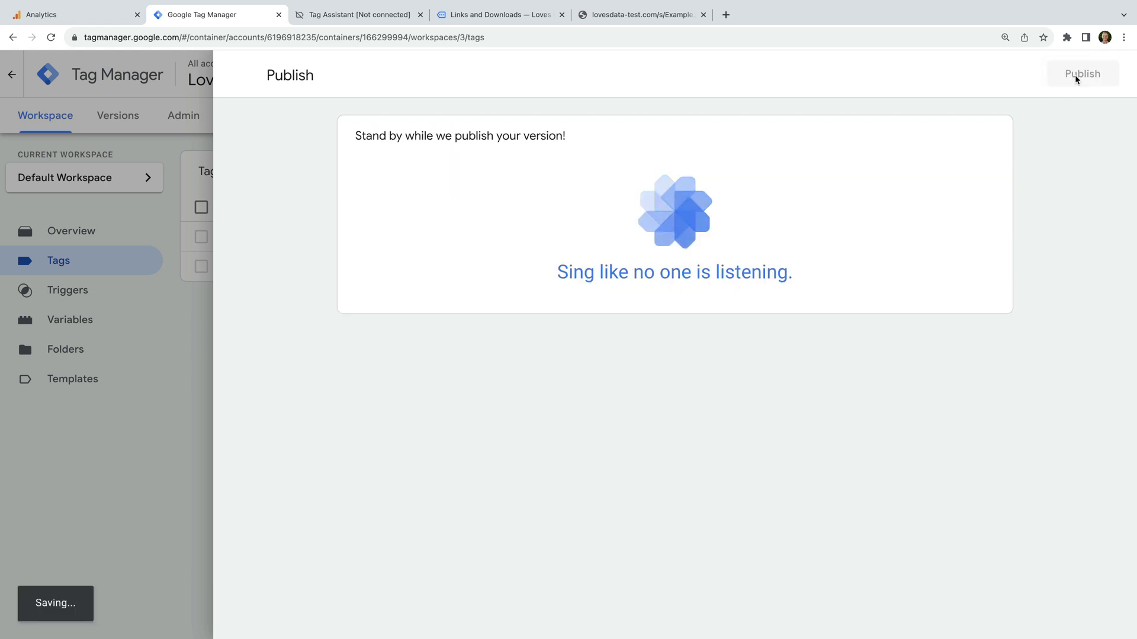